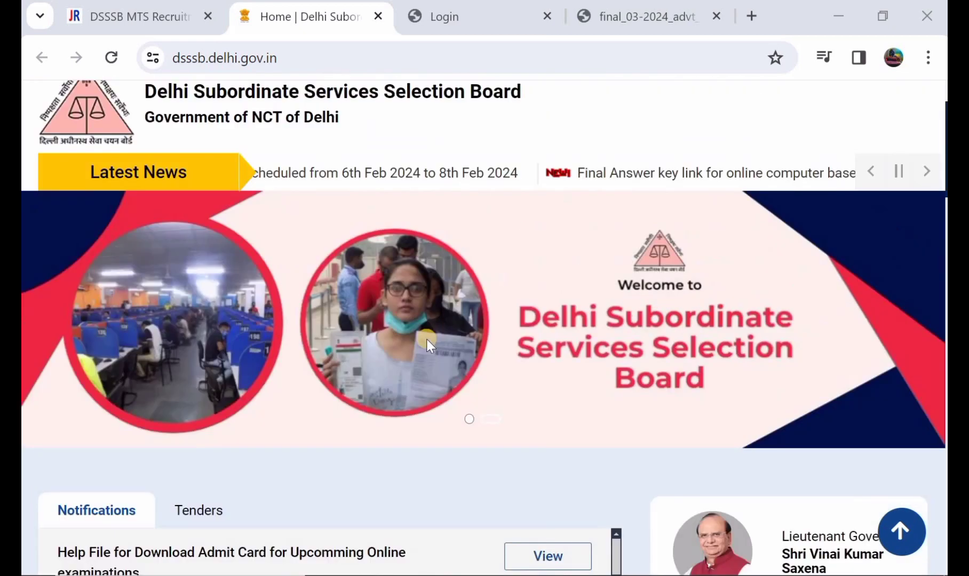
# Open the final_03-2024 advertisement PDF and review its application dates and department-wise Multi Tasking Staff vacancy table.
pyautogui.scroll(-2, 442, 322)
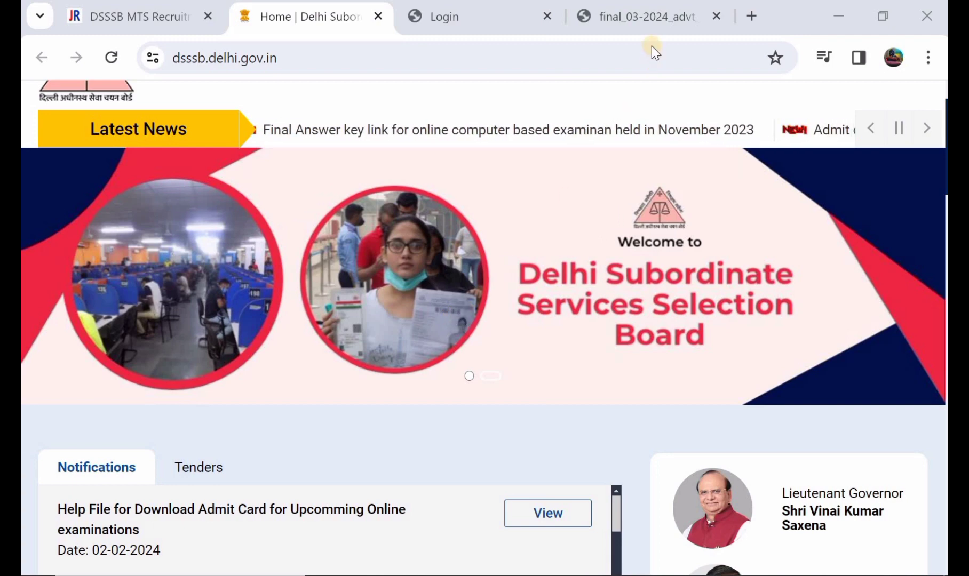
pyautogui.click(650, 13)
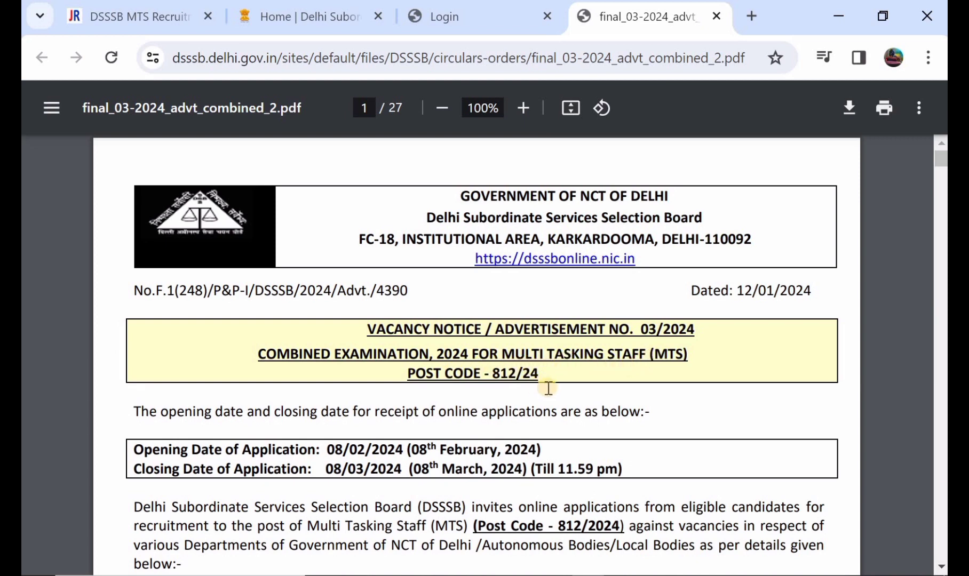
pyautogui.scroll(-2, 253, 355)
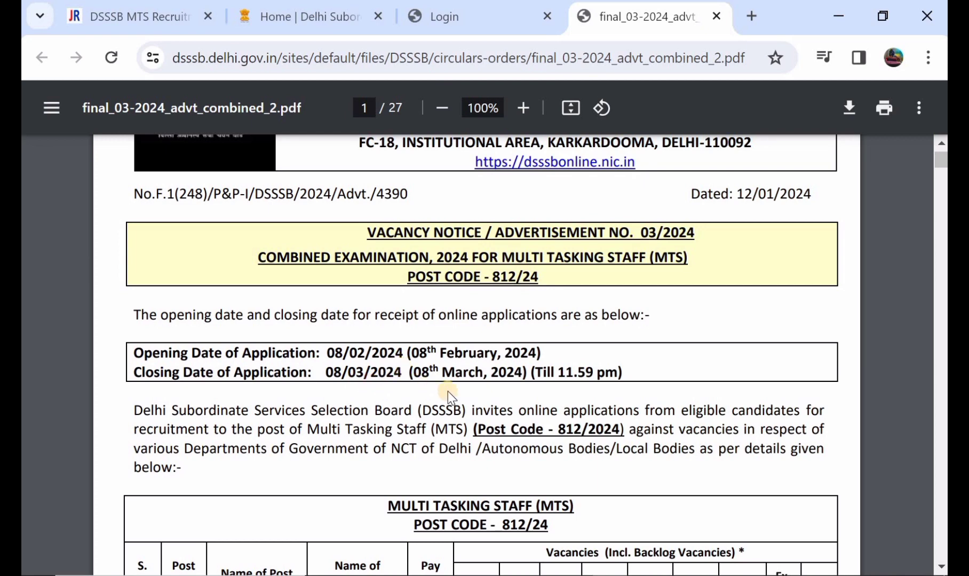
pyautogui.scroll(-4, 446, 390)
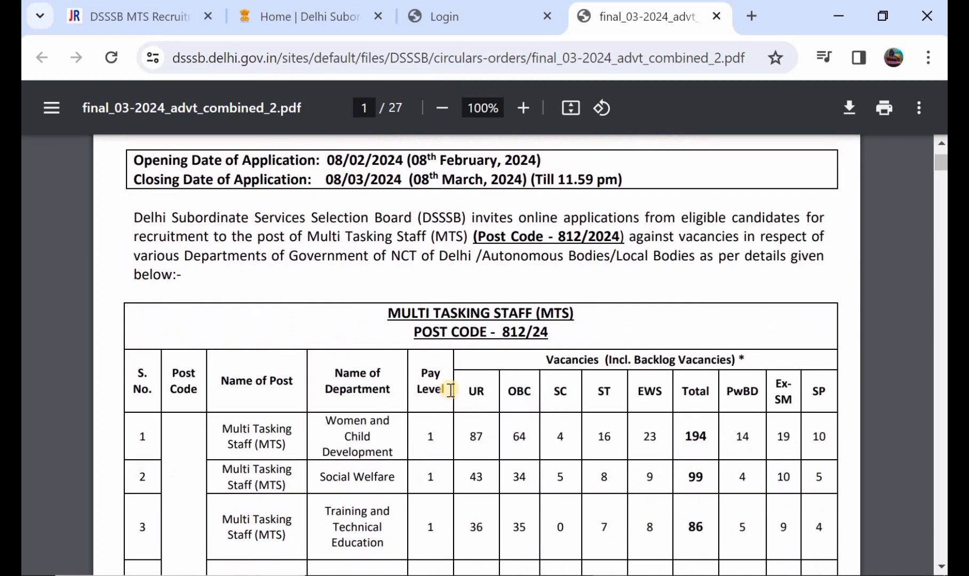
pyautogui.scroll(-2, 302, 383)
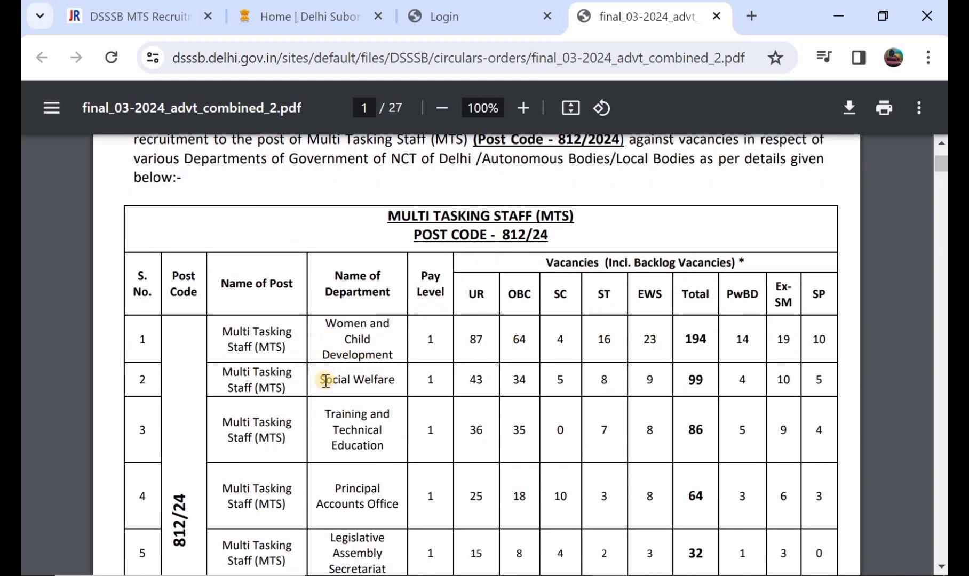
pyautogui.scroll(-1, 334, 373)
pyautogui.scroll(-2, 339, 352)
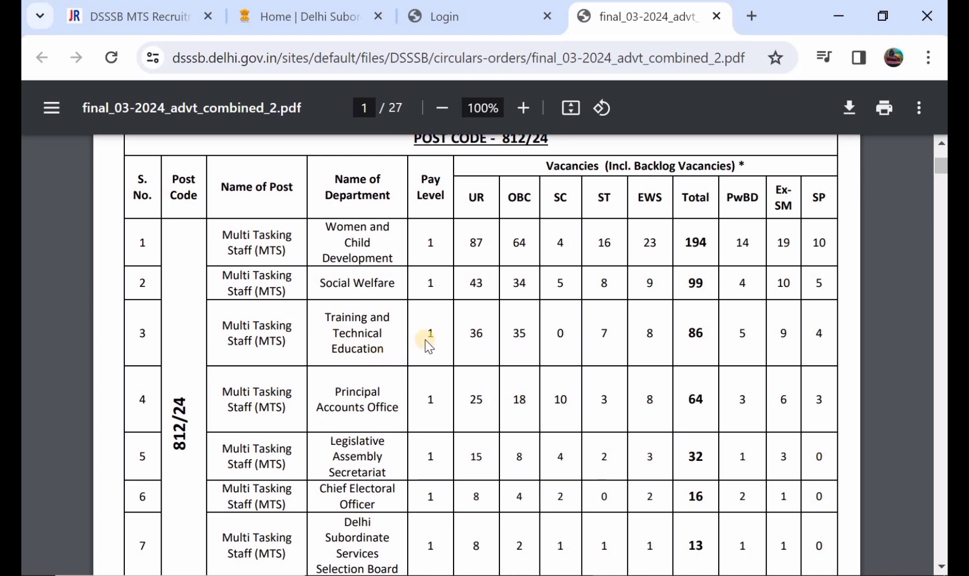
pyautogui.scroll(-2, 437, 349)
pyautogui.scroll(-18, 449, 355)
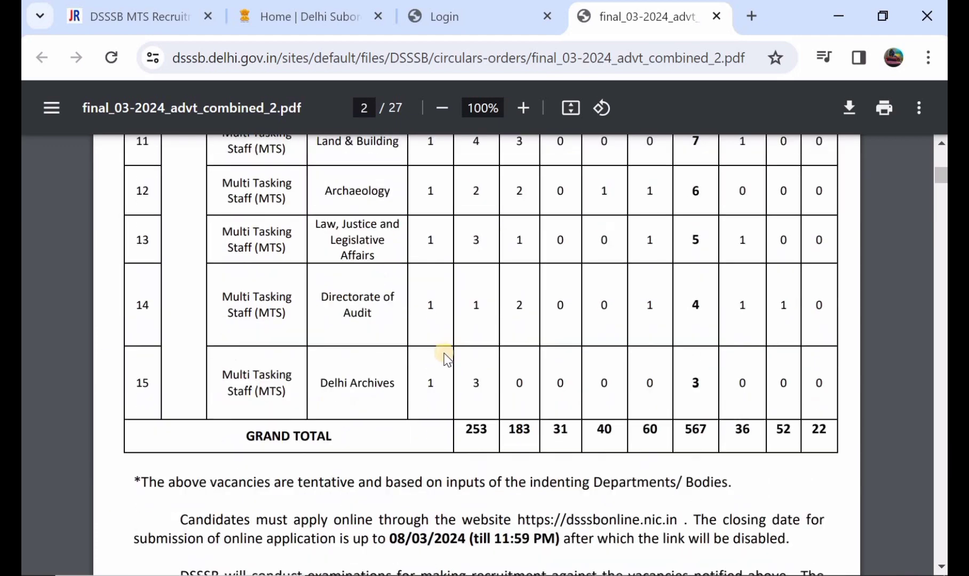
# Read the vacancies, educational qualification, pay scale and age limit for the Department of Women and Child Development MTS post.
pyautogui.scroll(-14, 442, 341)
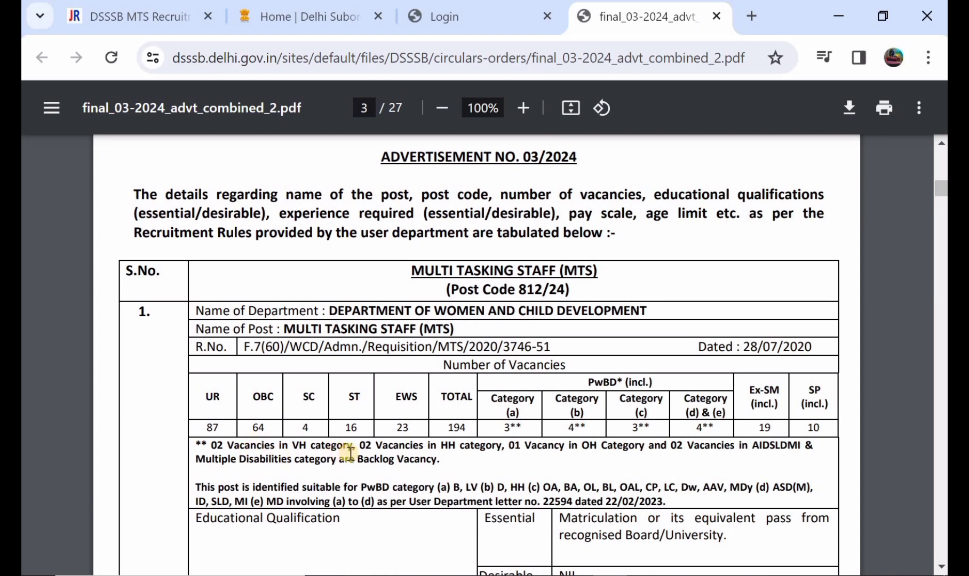
pyautogui.scroll(-2, 689, 446)
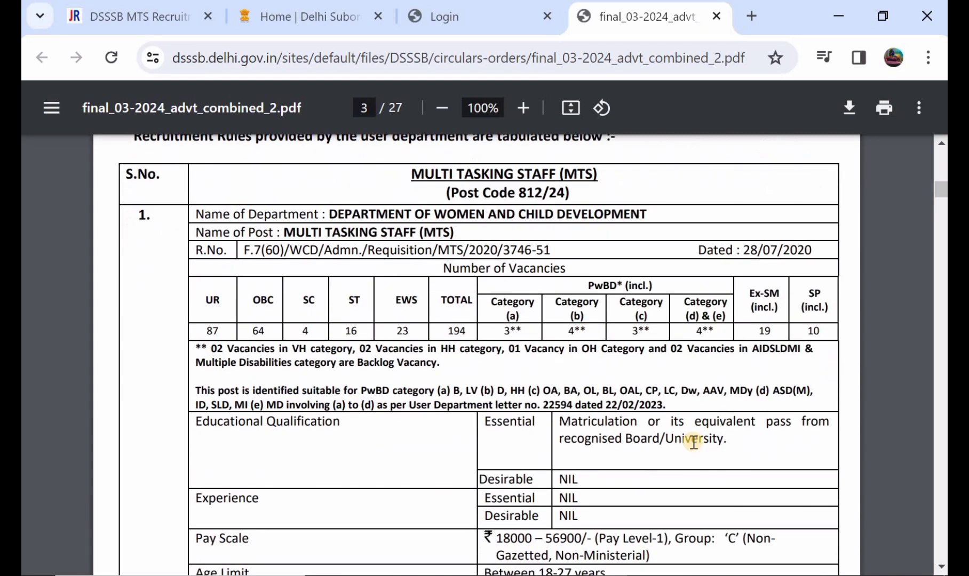
pyautogui.scroll(-2, 635, 445)
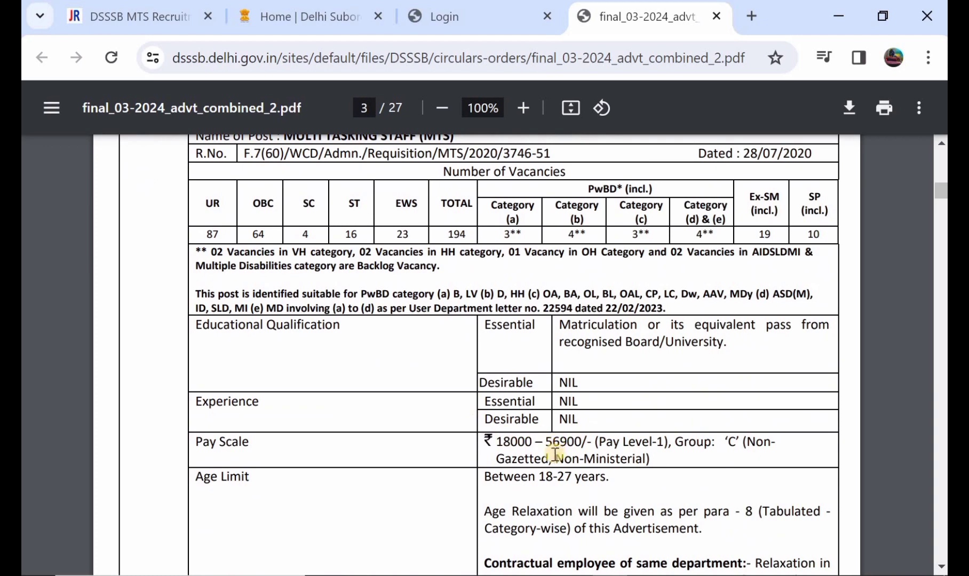
pyautogui.scroll(-2, 533, 443)
pyautogui.scroll(-4, 548, 439)
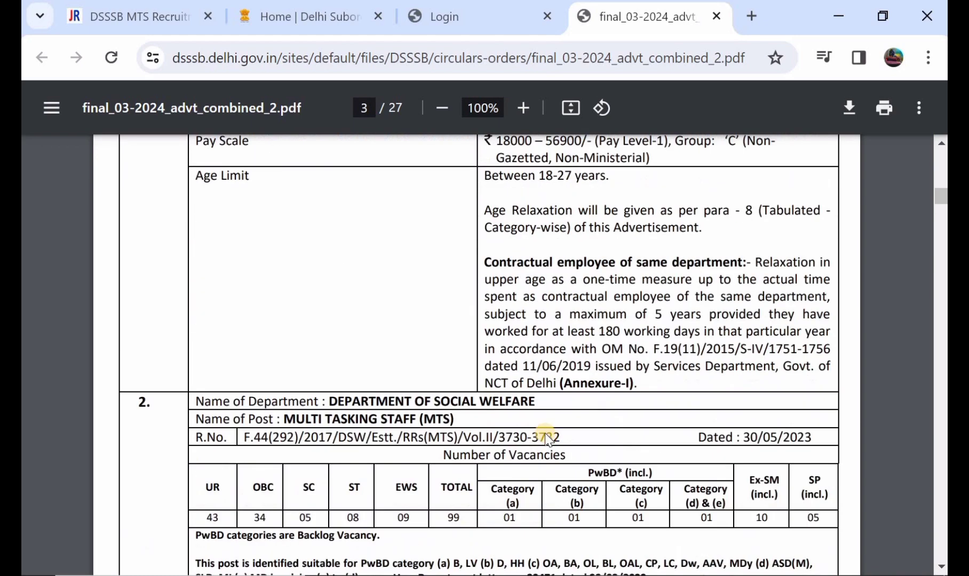
pyautogui.scroll(-2, 534, 432)
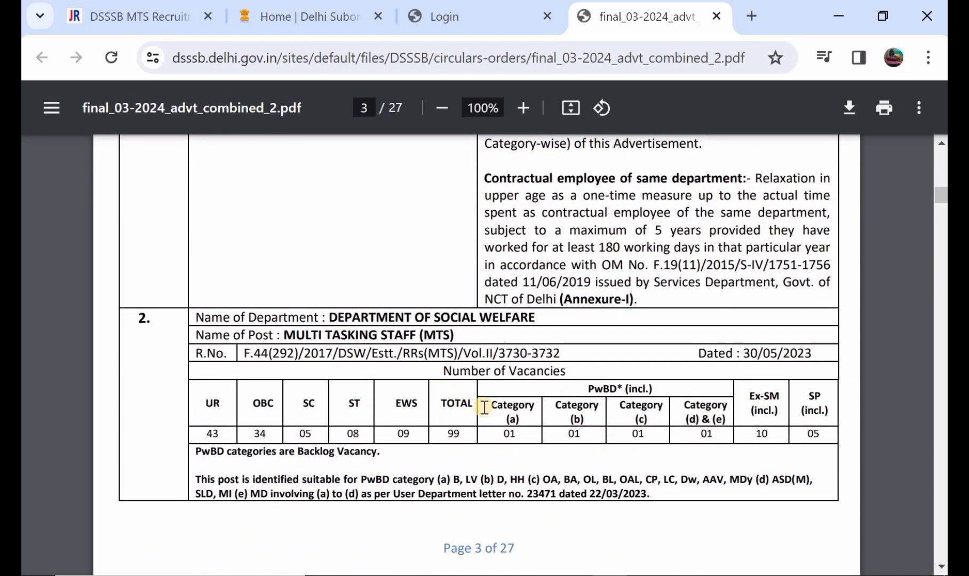
pyautogui.scroll(4, 483, 407)
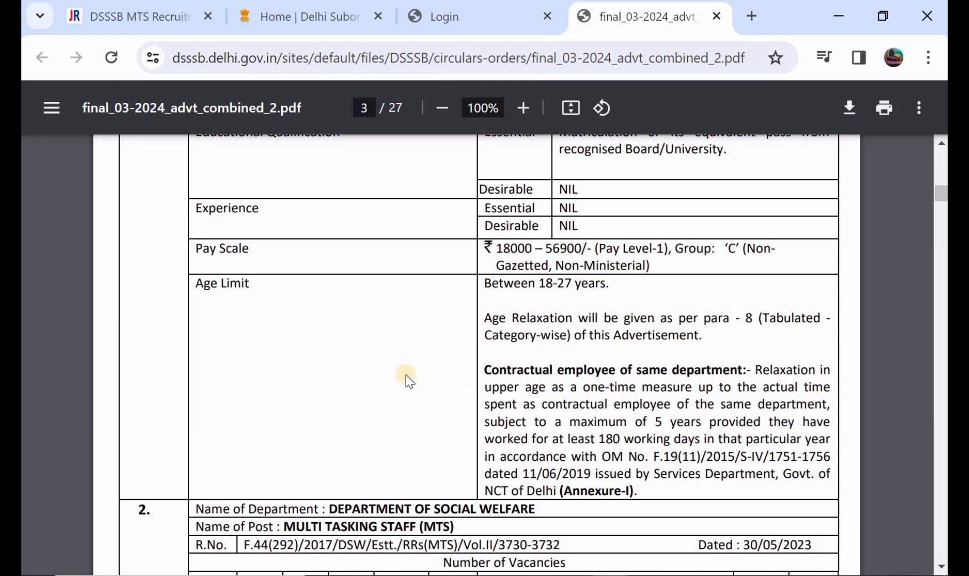
pyautogui.scroll(2, 406, 375)
pyautogui.scroll(13, 416, 378)
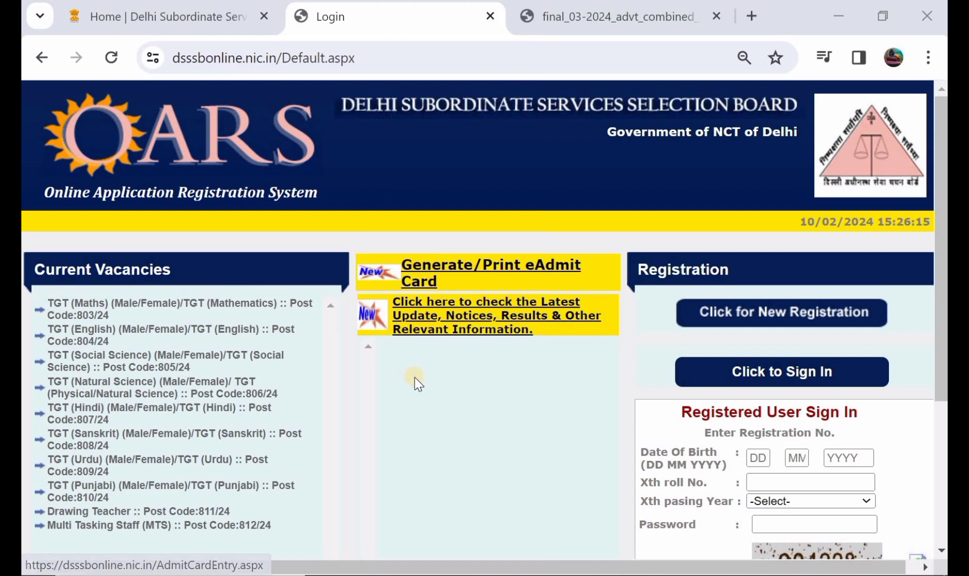
# Open the new registration form on the DSSSB online application portal.
pyautogui.scroll(-1, 416, 380)
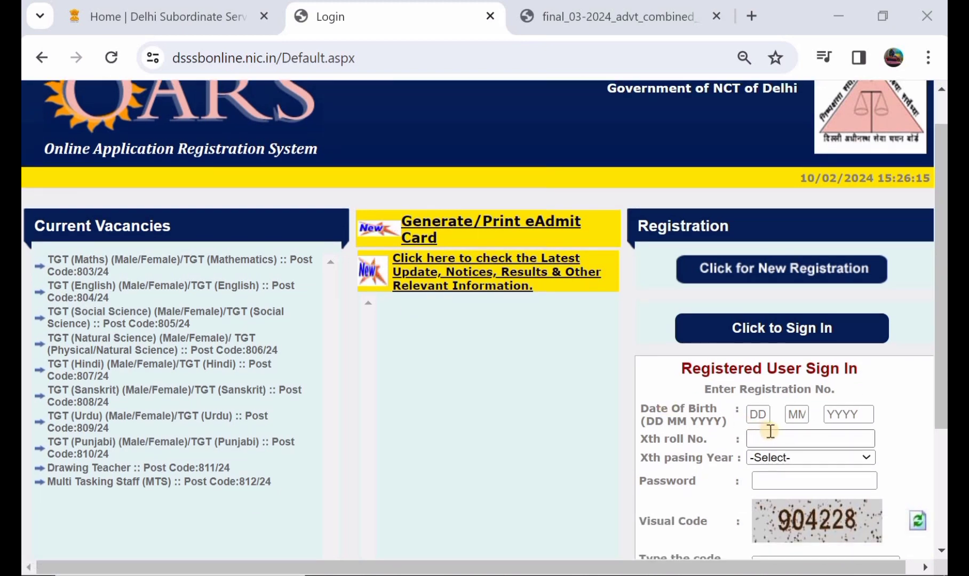
pyautogui.scroll(-1, 772, 429)
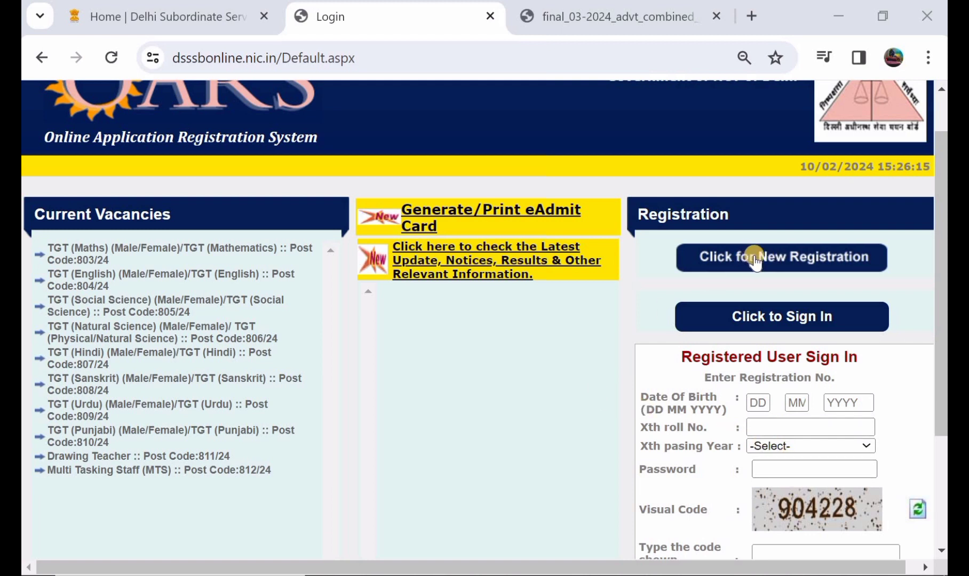
pyautogui.click(754, 261)
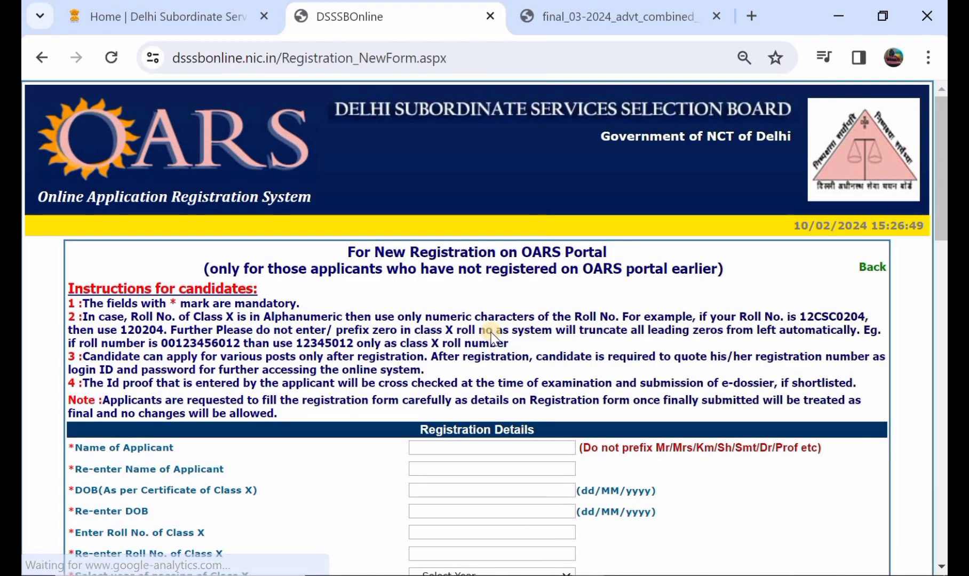
# Enter the applicant's name in the registration details and repeat it in the re-entry field.
pyautogui.scroll(-3, 491, 336)
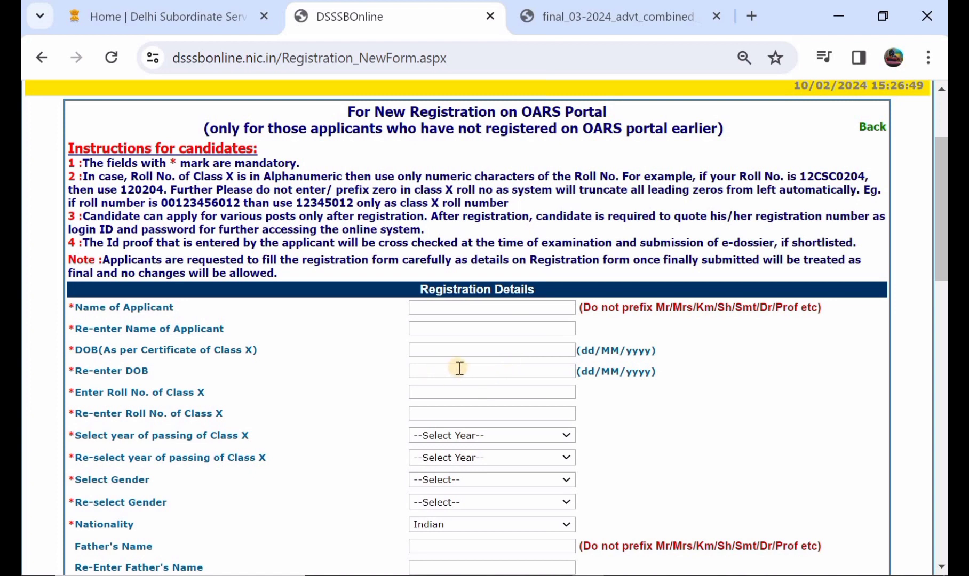
pyautogui.click(441, 307)
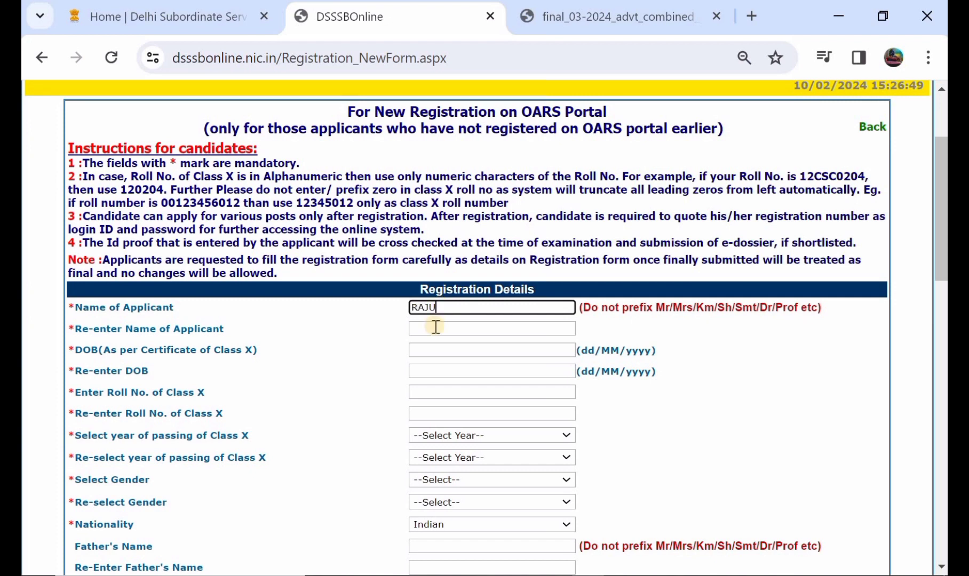
pyautogui.click(435, 326)
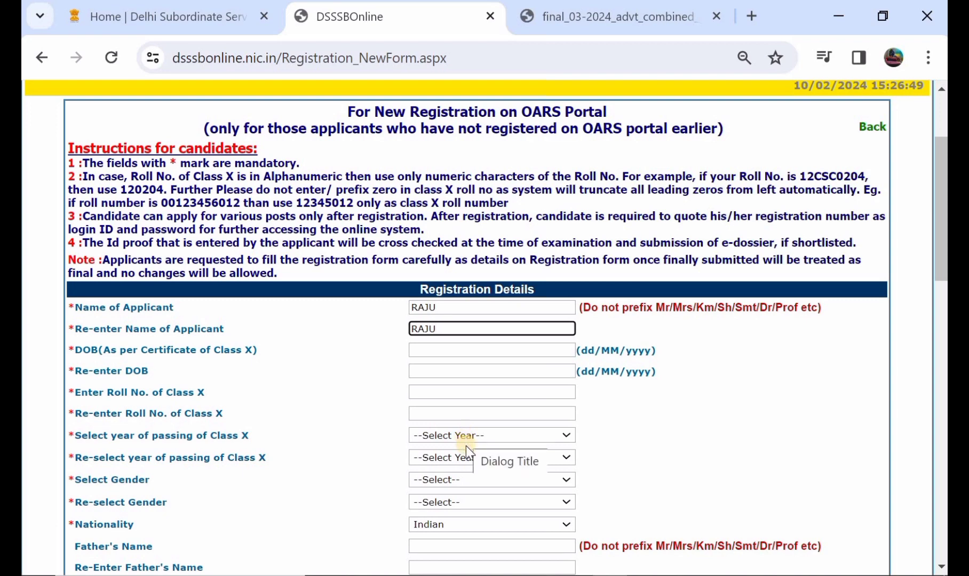
# Set both the gender and the re-selected gender to Male.
pyautogui.scroll(-1, 466, 446)
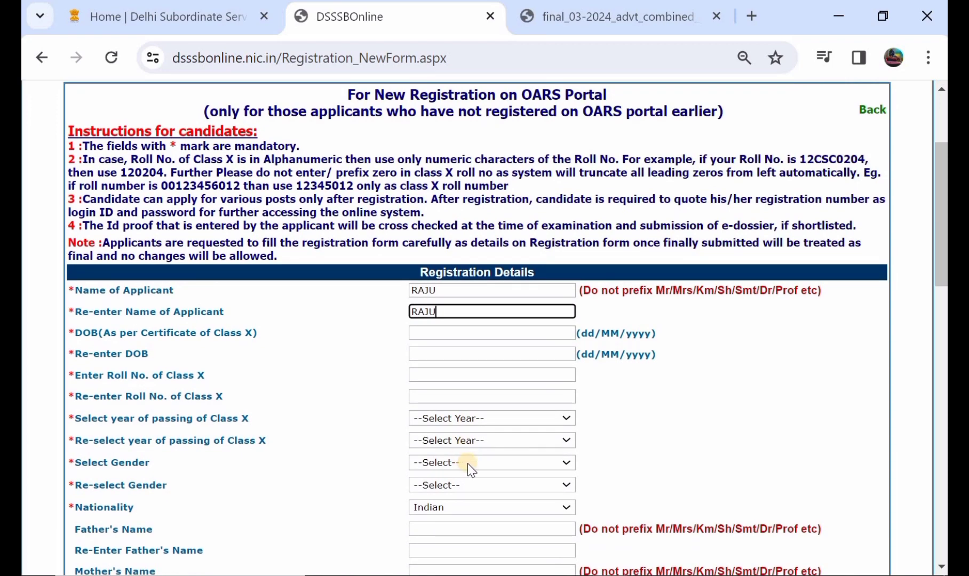
pyautogui.click(466, 464)
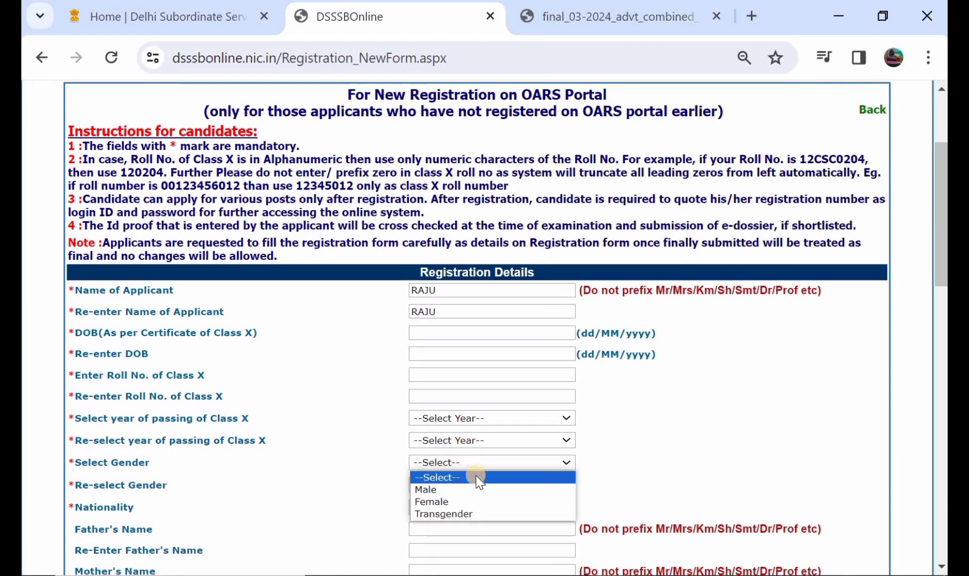
pyautogui.click(480, 488)
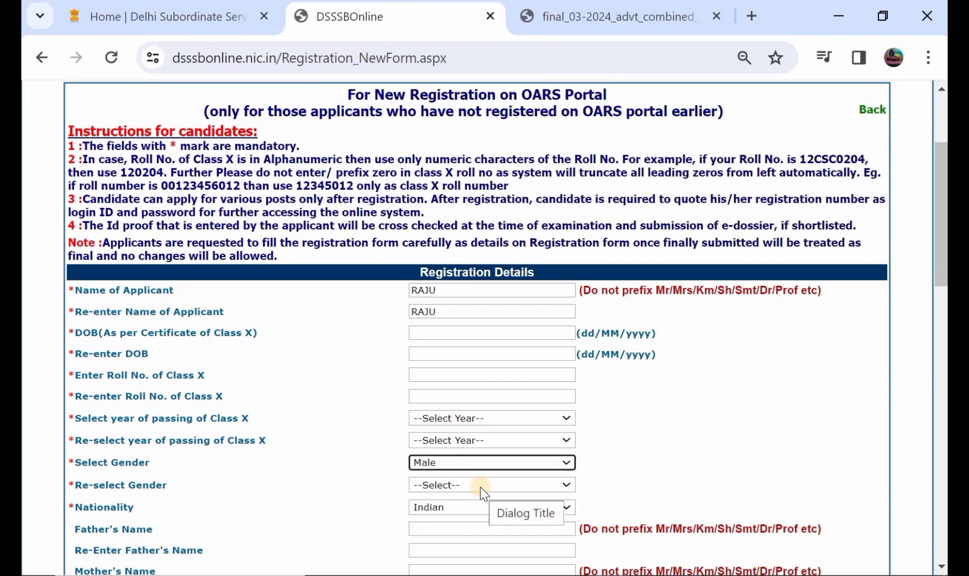
pyautogui.click(480, 487)
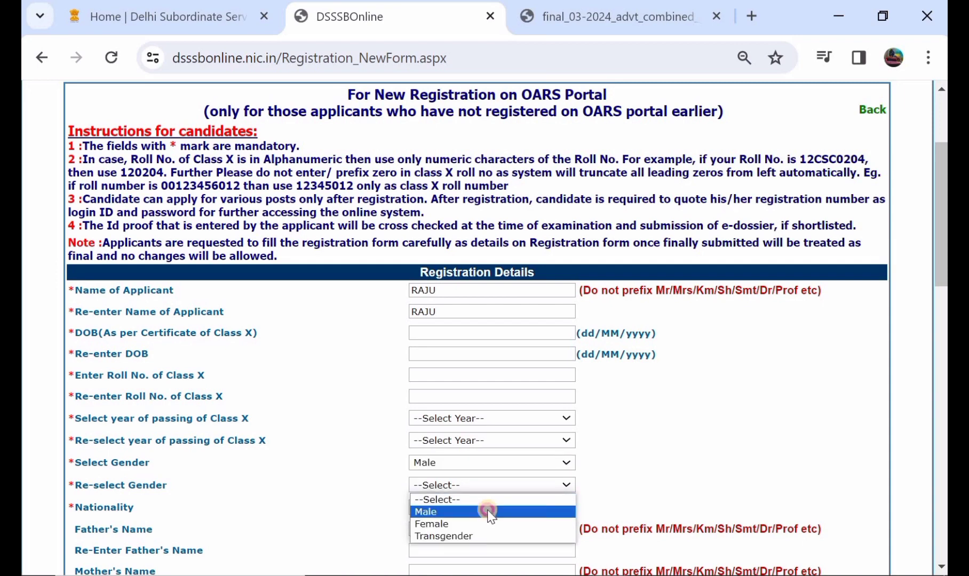
pyautogui.click(487, 510)
# Fill in the father's name and the mother's name, repeating each one in its re-entry field.
pyautogui.scroll(-1, 490, 513)
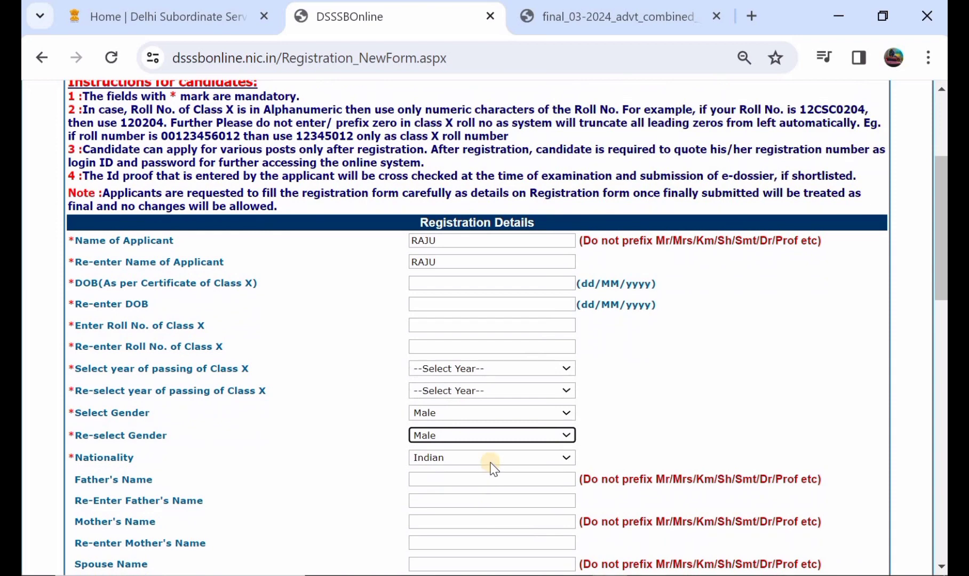
pyautogui.scroll(-1, 490, 468)
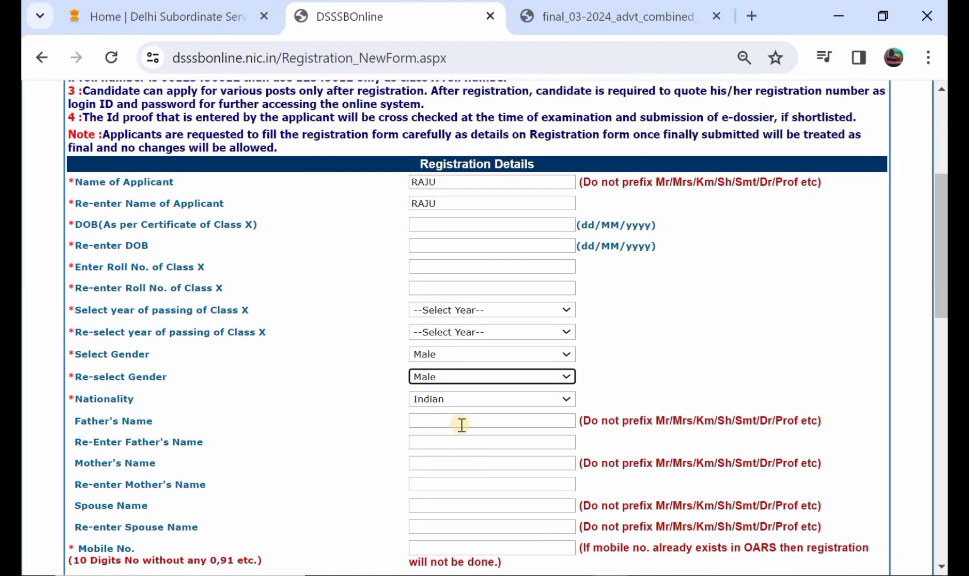
pyautogui.click(459, 424)
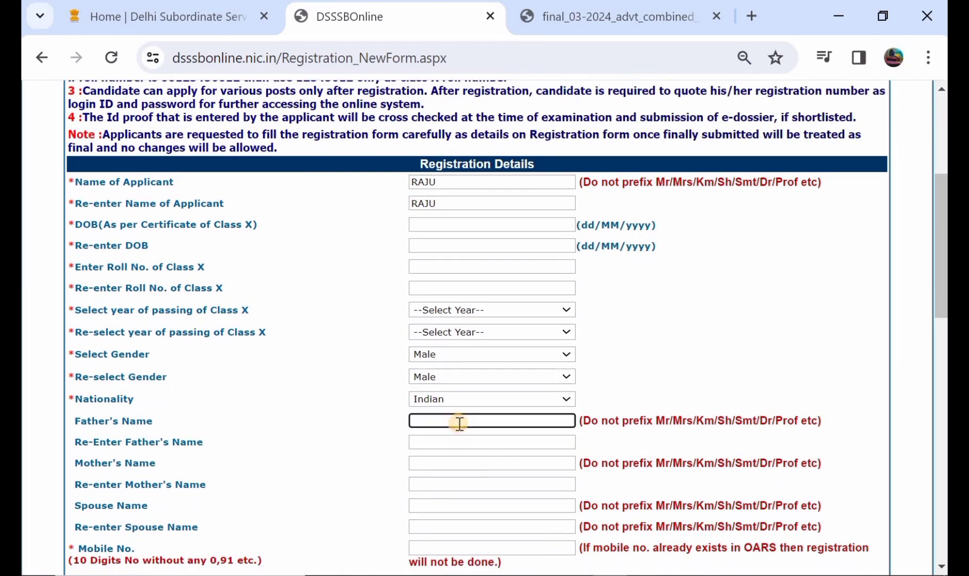
pyautogui.write('SIRI')
pyautogui.click(464, 441)
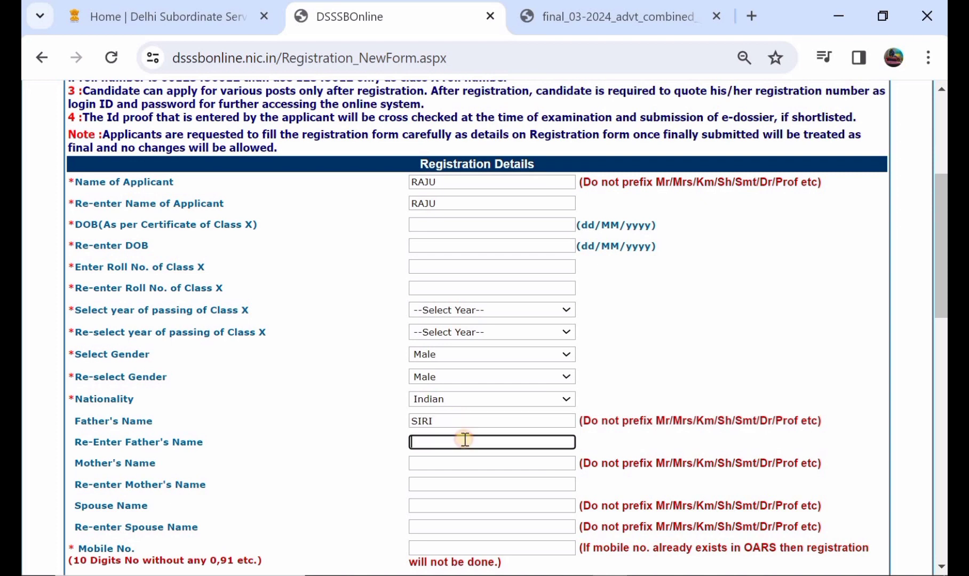
pyautogui.write('SIRI')
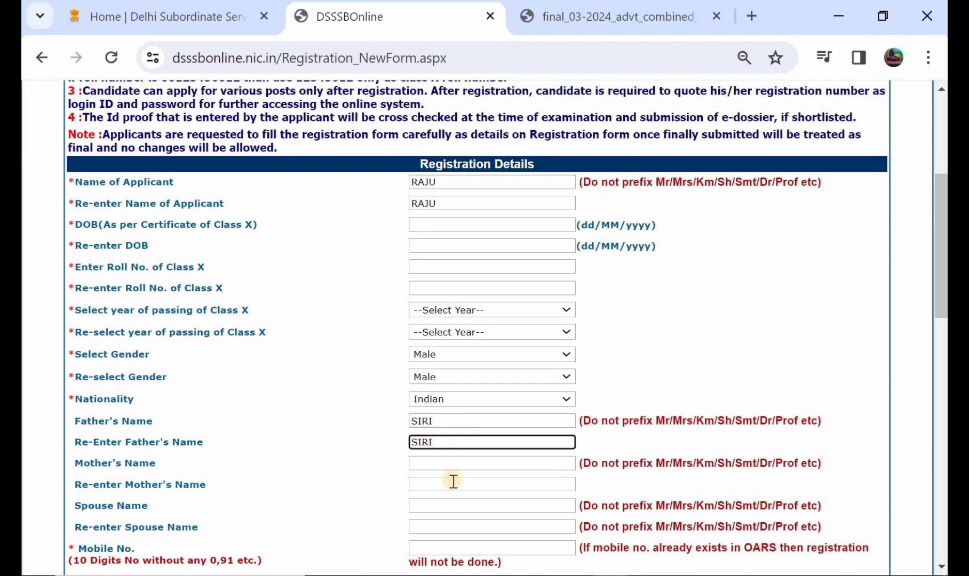
pyautogui.click(451, 466)
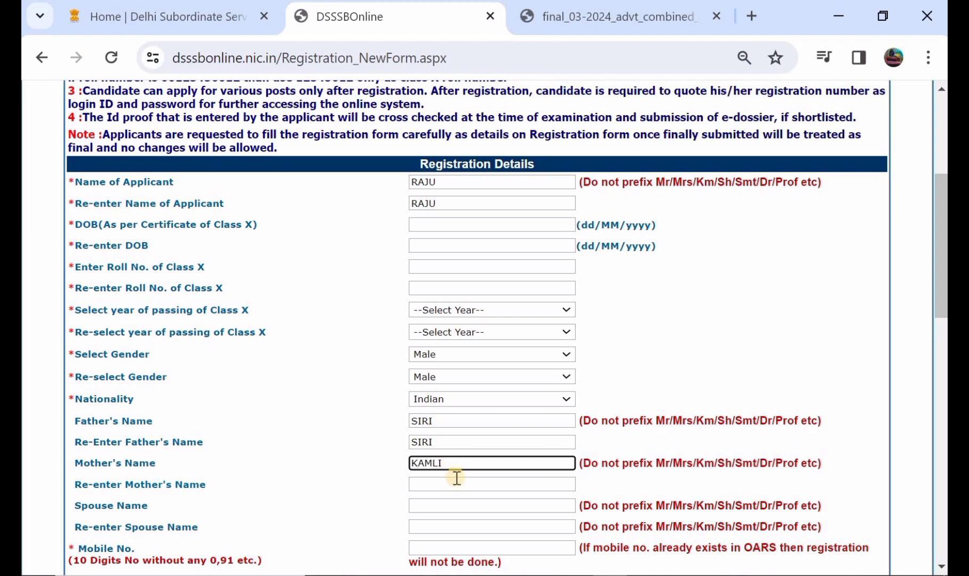
pyautogui.click(457, 482)
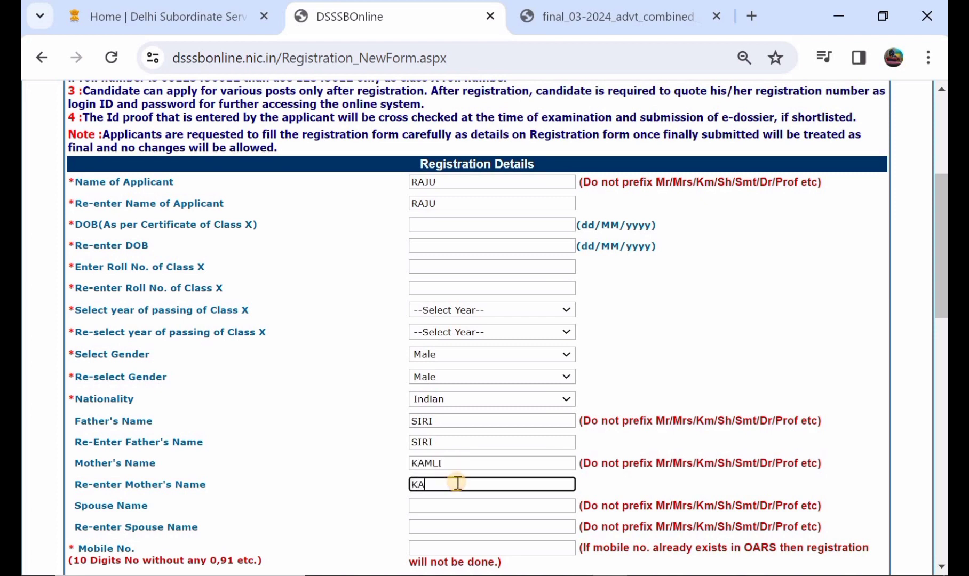
# Review the spouse name, mobile number, email and OTP fields of the registration form.
pyautogui.scroll(-1, 459, 485)
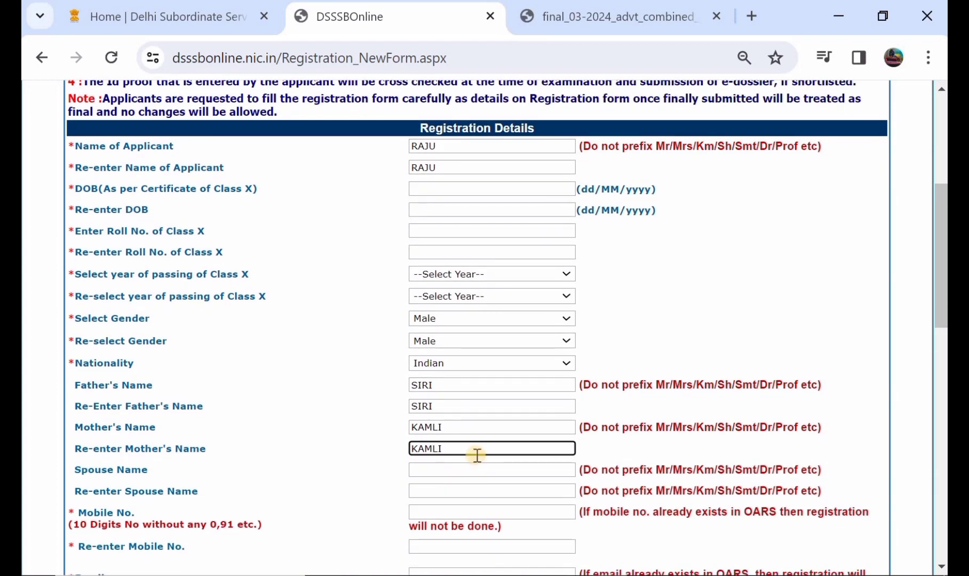
pyautogui.scroll(-1, 476, 455)
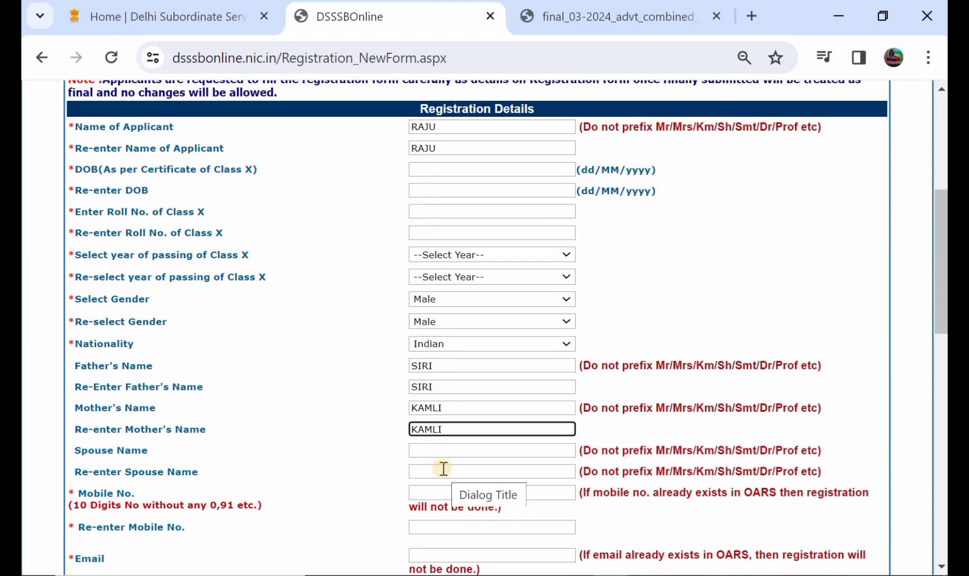
pyautogui.scroll(-2, 441, 469)
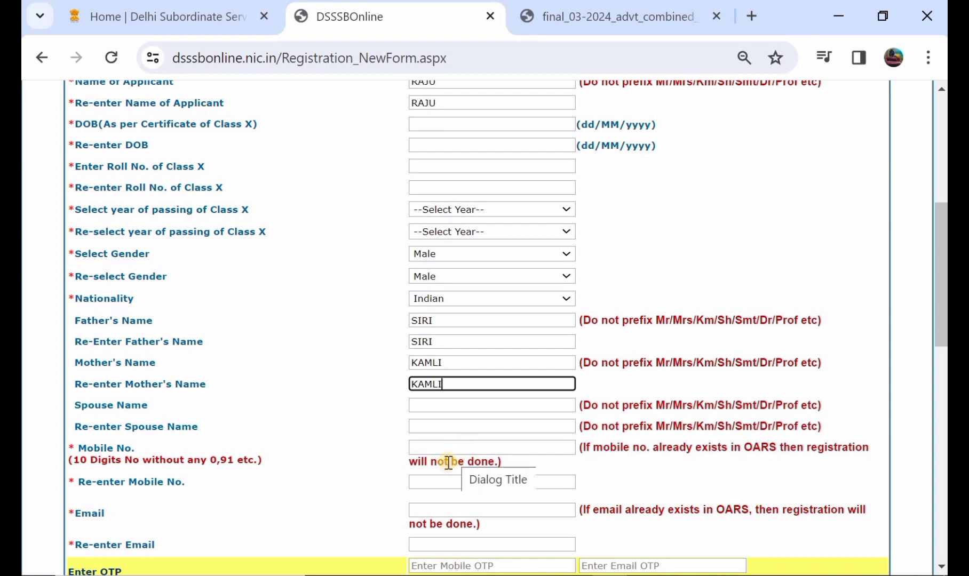
pyautogui.scroll(-1, 439, 478)
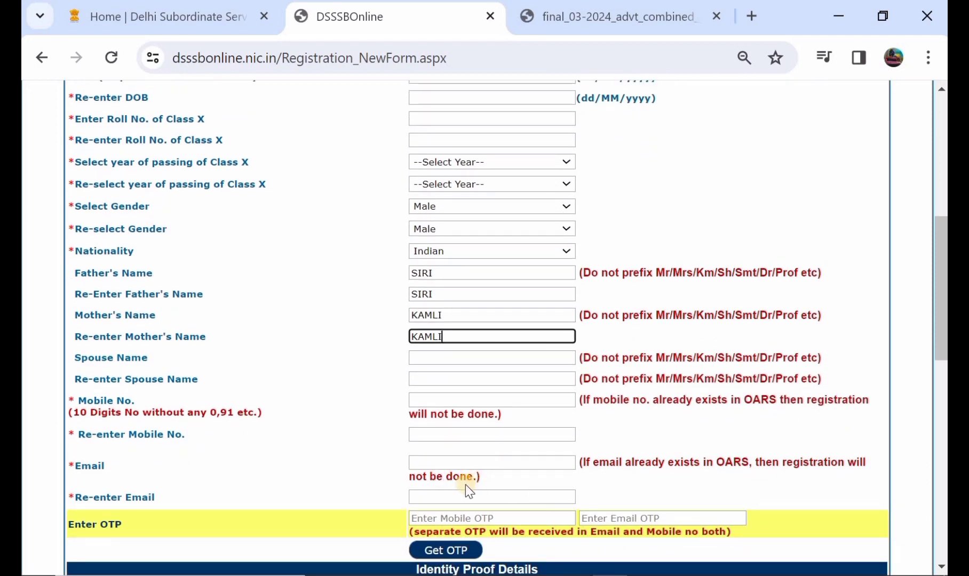
# Review the OTP request and the Aadhaar fields in the Identity Proof Details section of the registration form.
pyautogui.scroll(-1, 467, 478)
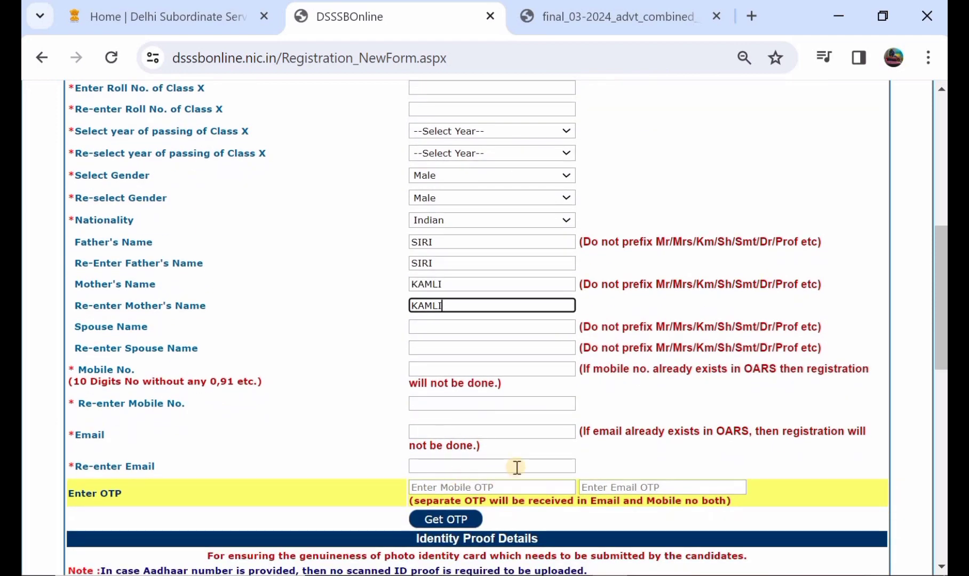
pyautogui.scroll(-1, 516, 466)
pyautogui.click(448, 502)
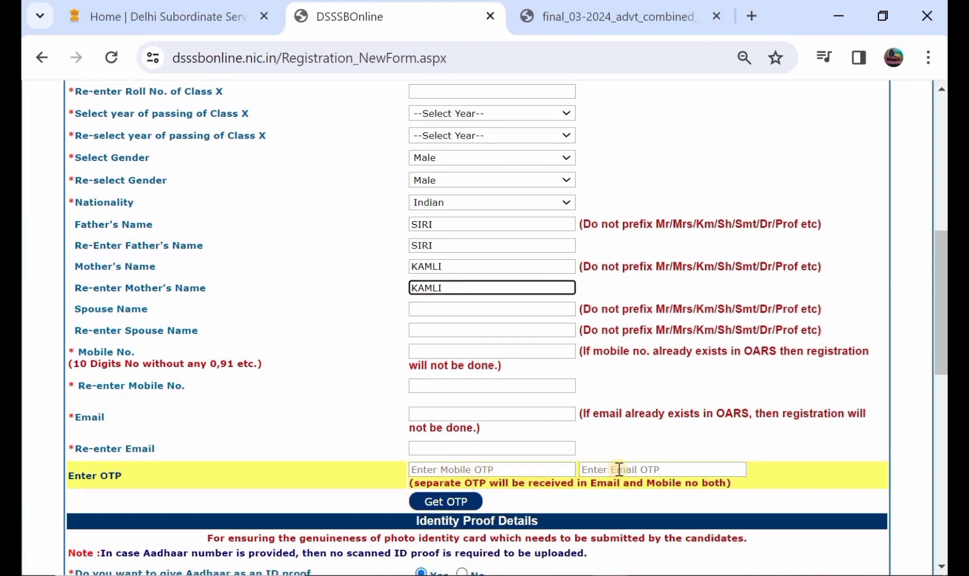
pyautogui.scroll(-2, 619, 469)
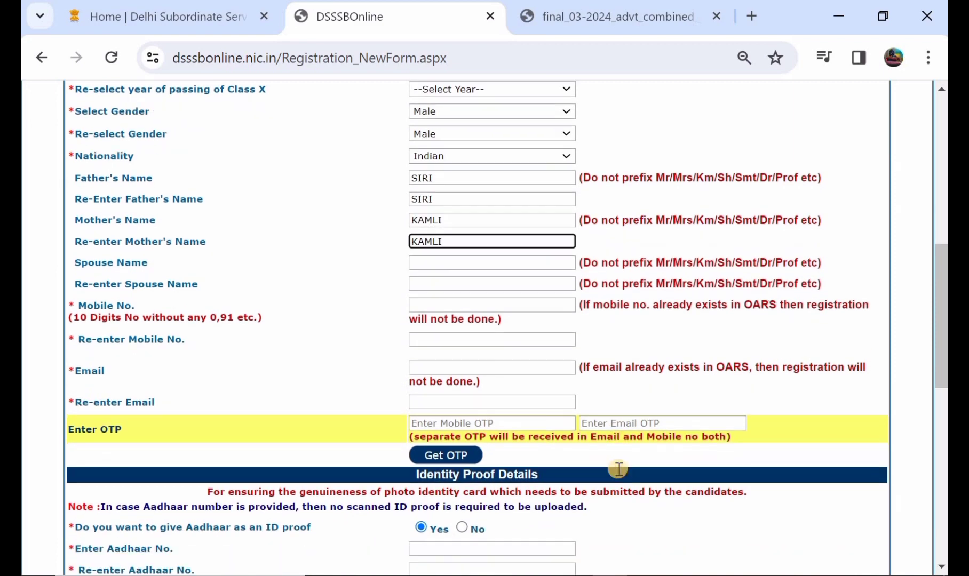
pyautogui.scroll(-1, 619, 470)
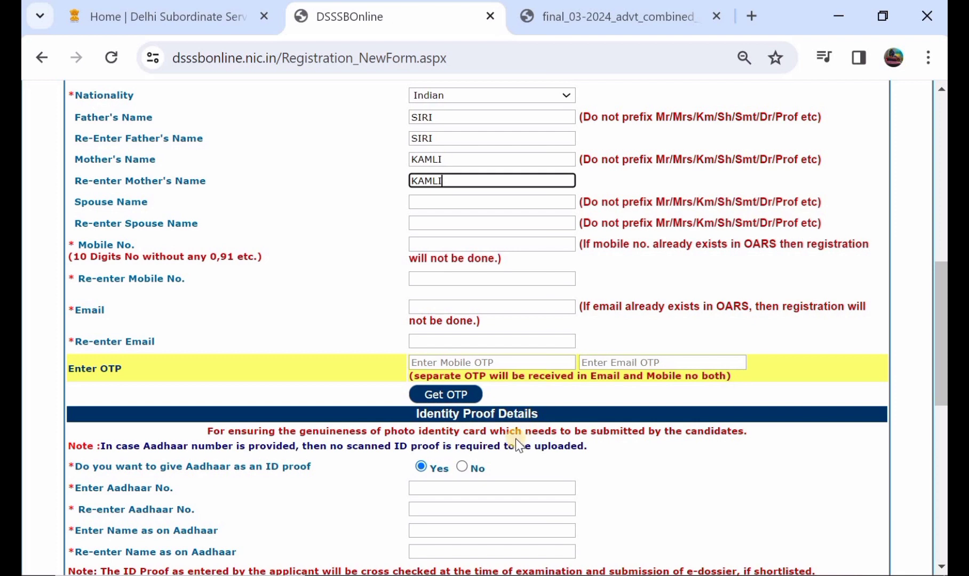
pyautogui.scroll(-1, 516, 439)
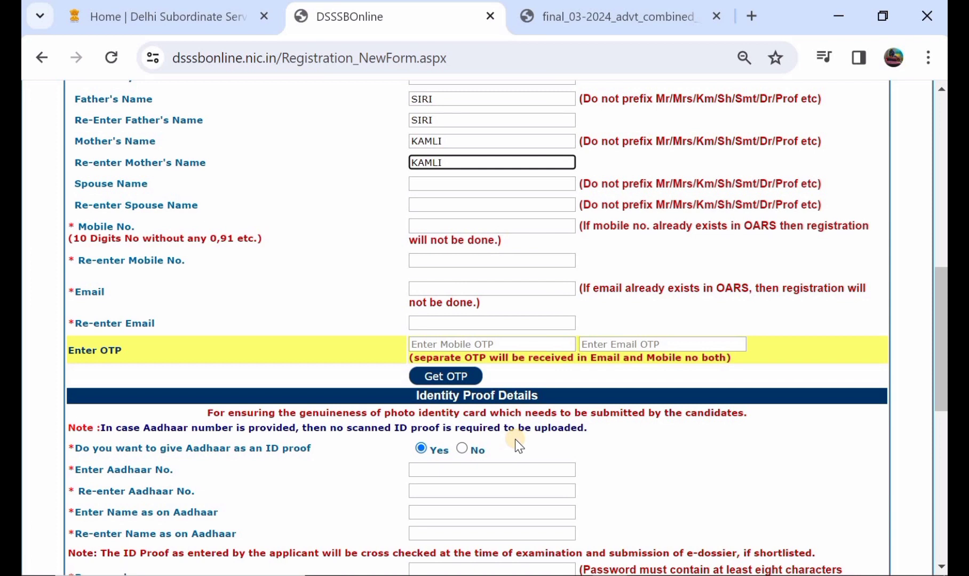
pyautogui.scroll(-2, 514, 439)
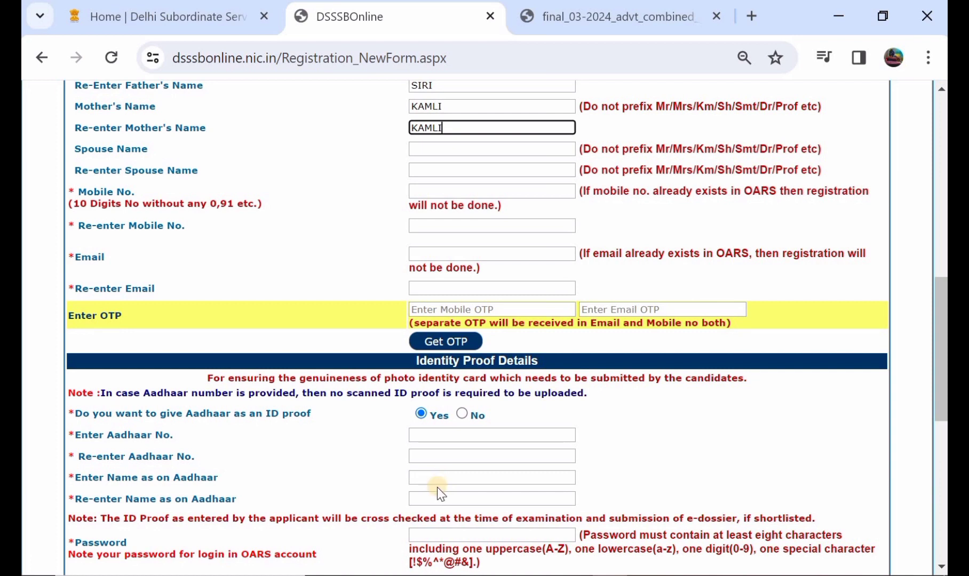
# Decline Aadhaar as the ID proof to view the alternative ID proof types, and switch the choice back to Yes.
pyautogui.click(461, 415)
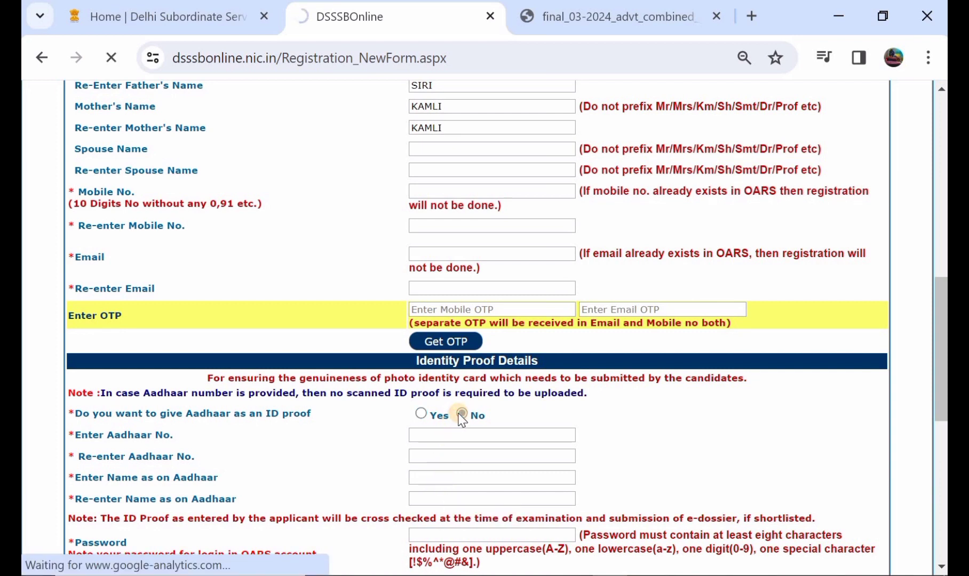
pyautogui.scroll(-2, 461, 420)
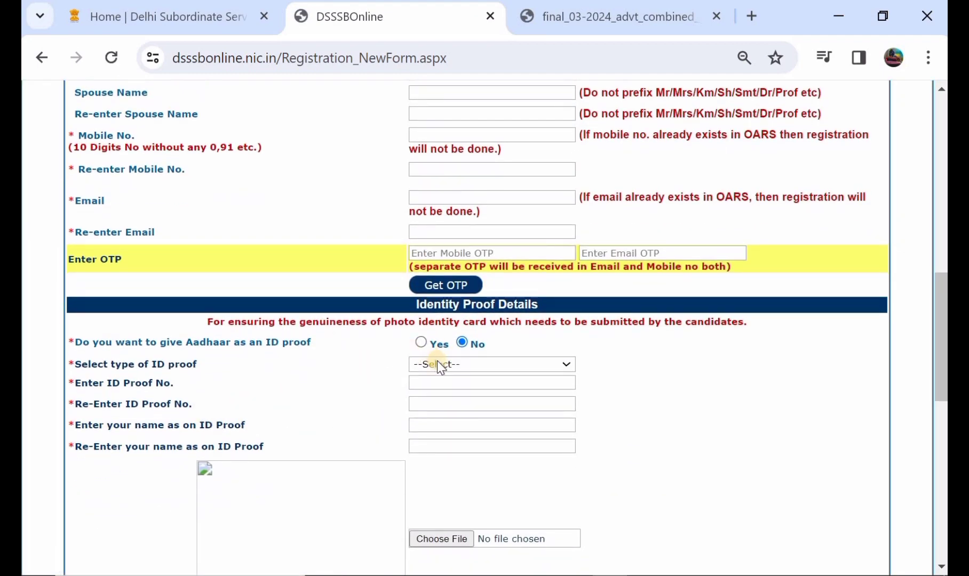
pyautogui.click(436, 362)
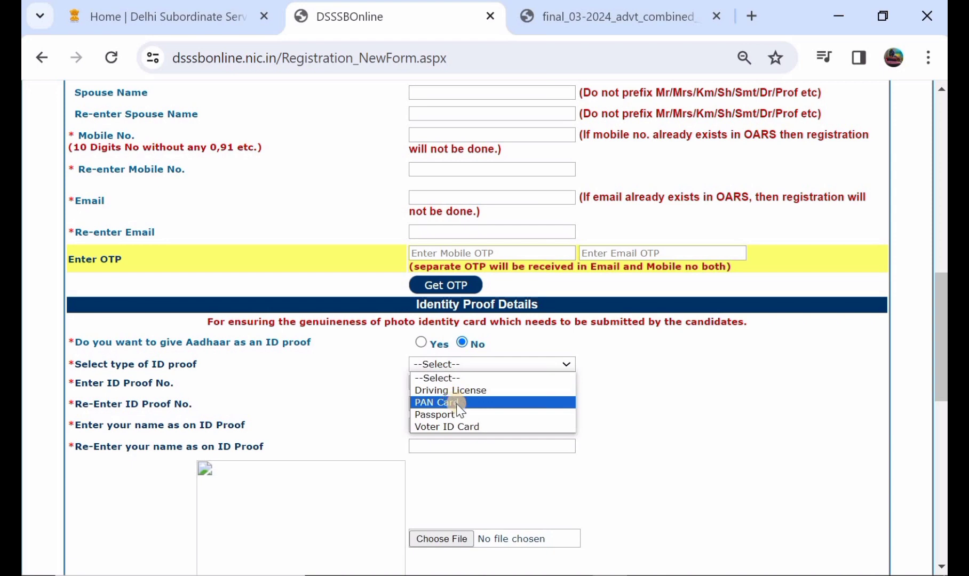
pyautogui.click(429, 344)
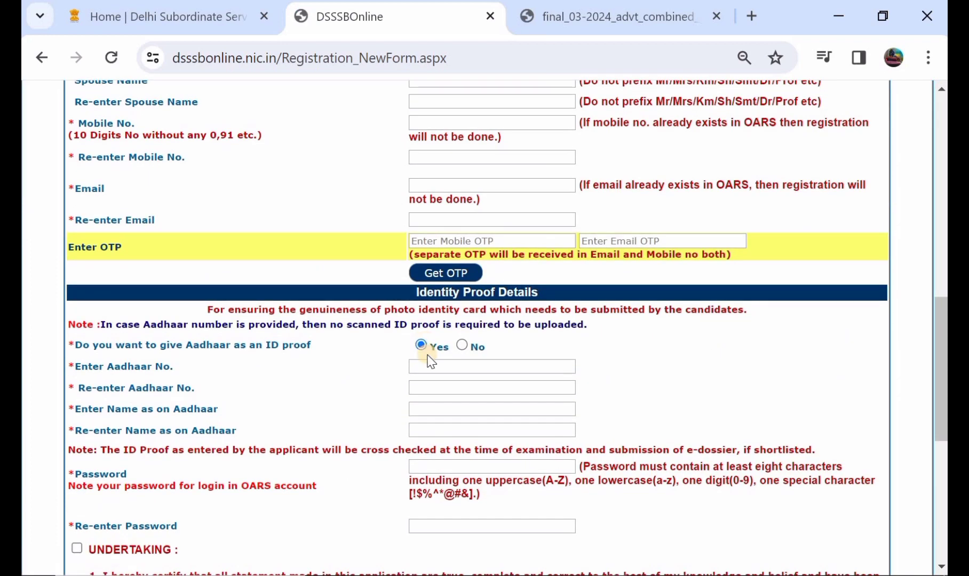
# Look over the Aadhaar and password fields and accept the undertaking below them.
pyautogui.scroll(-1, 477, 408)
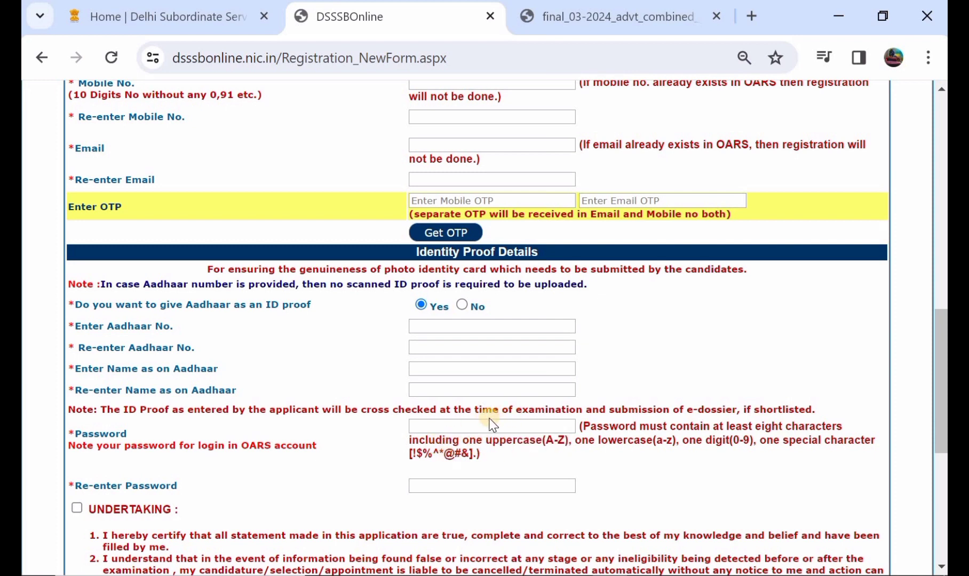
pyautogui.scroll(-1, 482, 419)
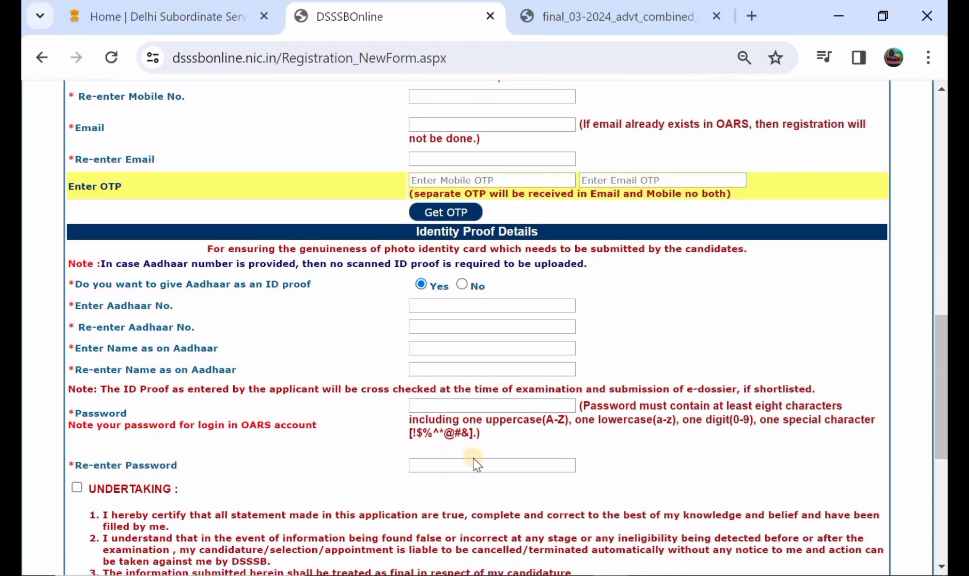
pyautogui.scroll(-2, 475, 462)
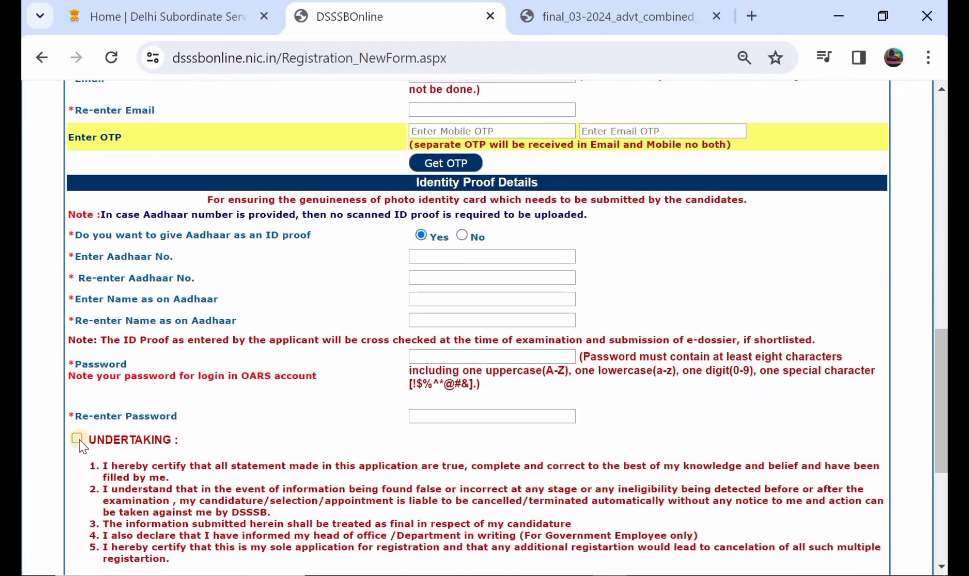
pyautogui.click(76, 438)
# Declare that the preview has been seen and all details verified, and submit the registration form.
pyautogui.scroll(-3, 79, 439)
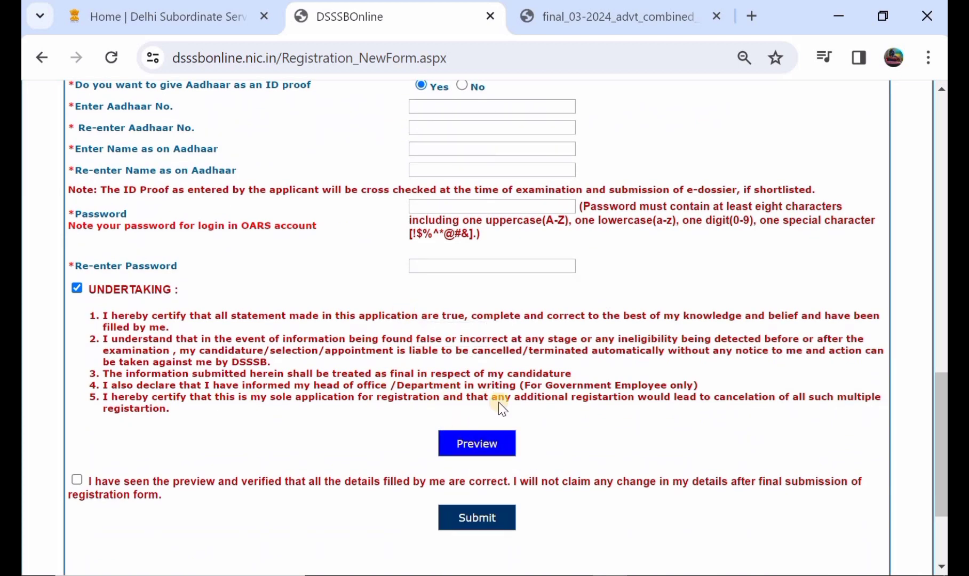
pyautogui.scroll(-1, 345, 358)
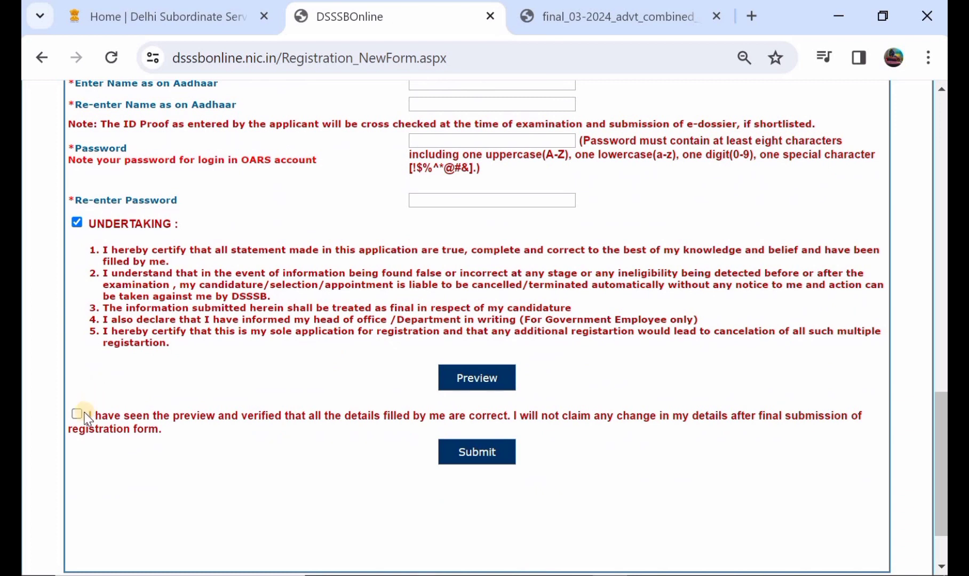
pyautogui.click(76, 412)
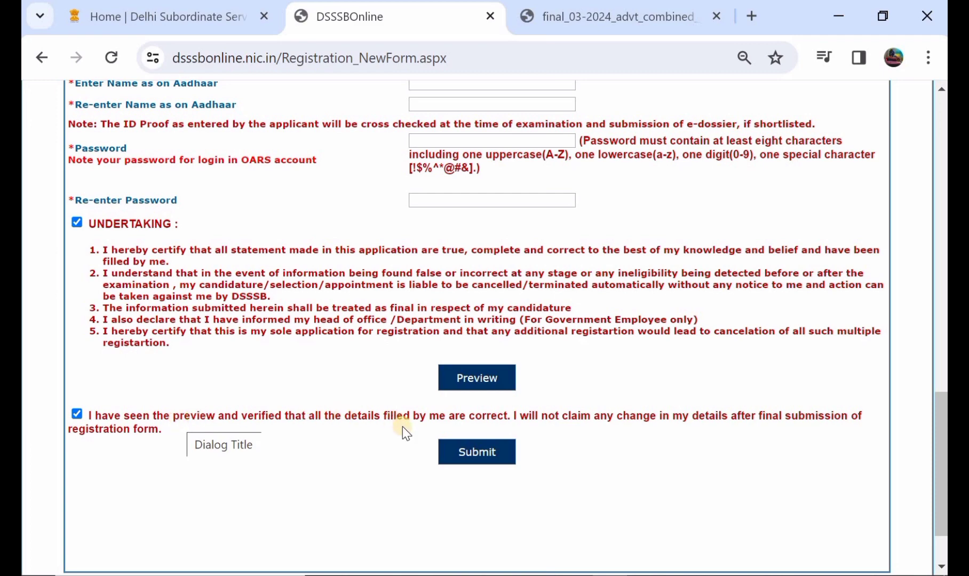
pyautogui.click(468, 452)
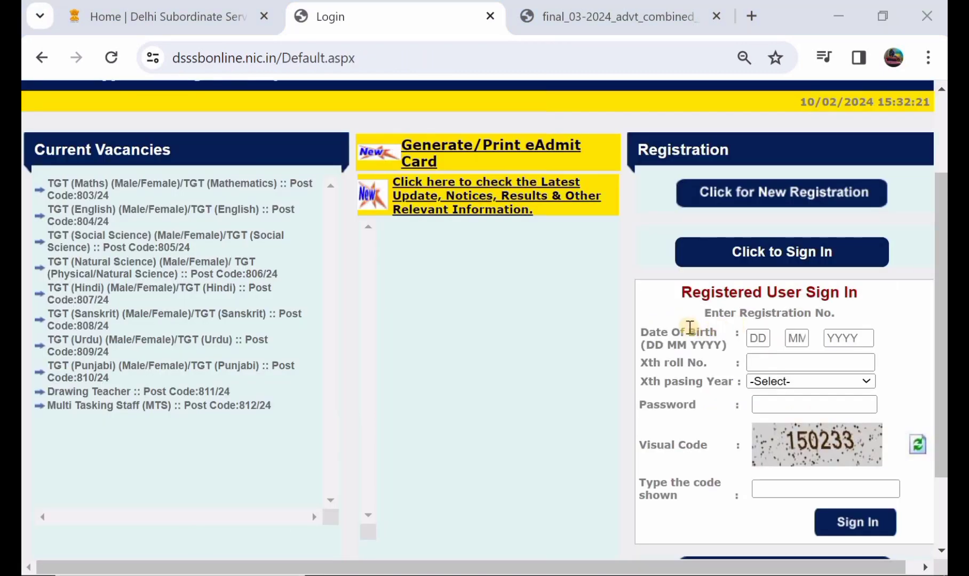
# Sign in to the OARS account through the Registered User Sign In form.
pyautogui.scroll(-1, 761, 337)
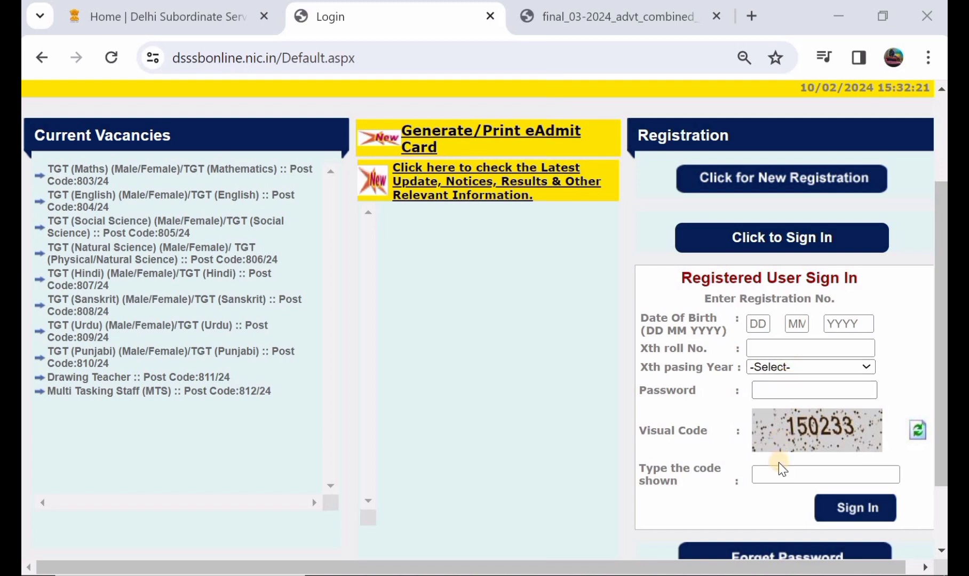
pyautogui.scroll(-1, 779, 463)
pyautogui.click(846, 460)
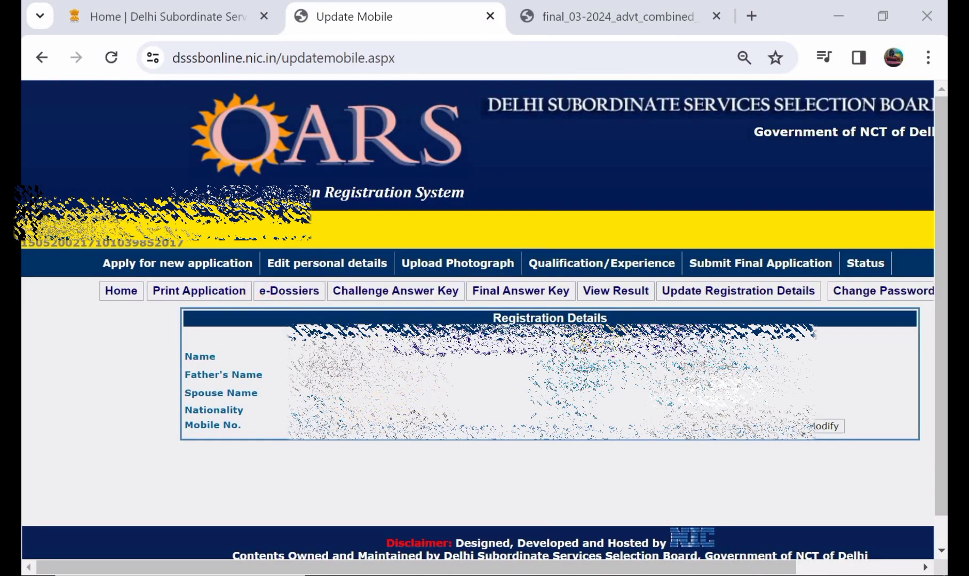
# Open the list of current notifications for new applications and apply for Multi Tasking Staff (MTS), post code 812/24.
pyautogui.click(179, 267)
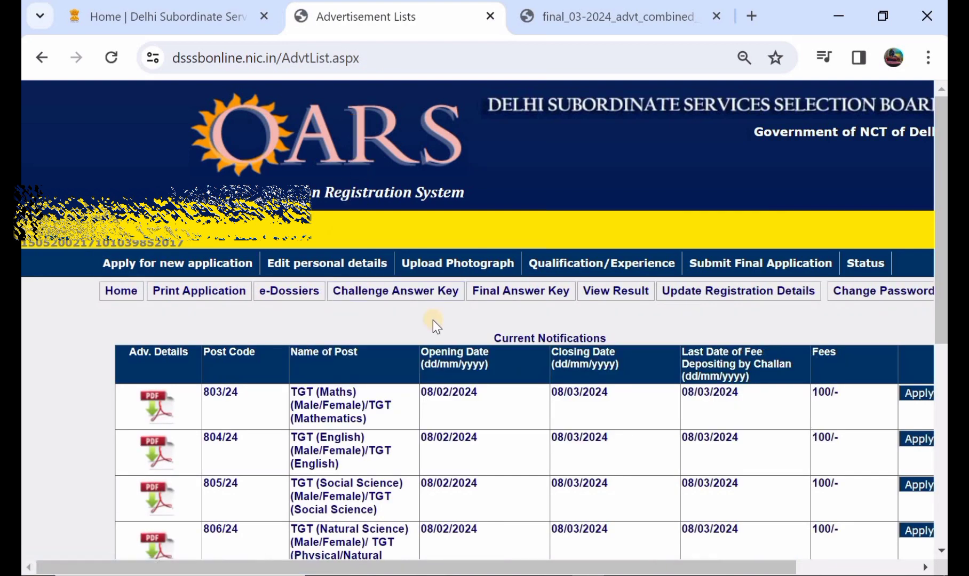
pyautogui.scroll(-2, 433, 320)
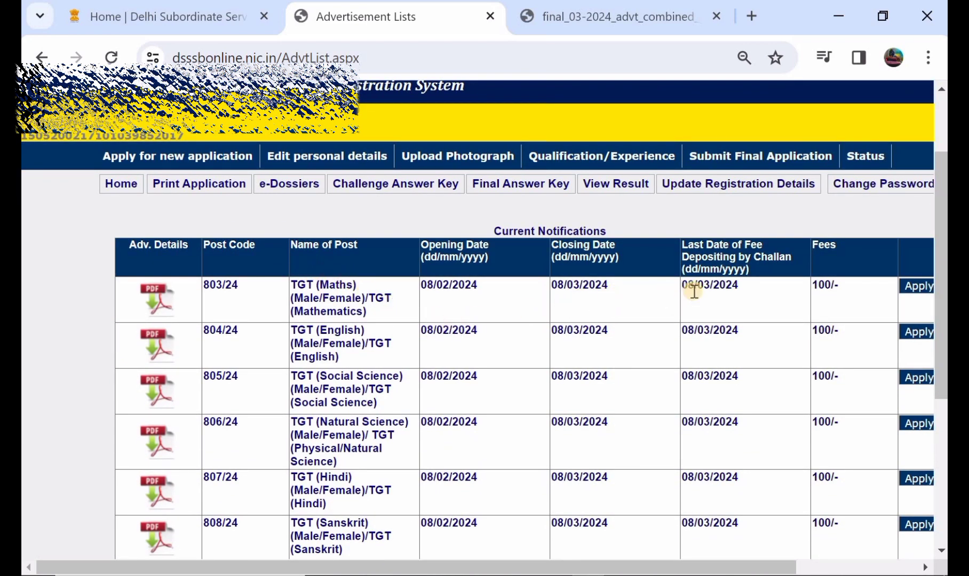
pyautogui.hscroll(3, 693, 291)
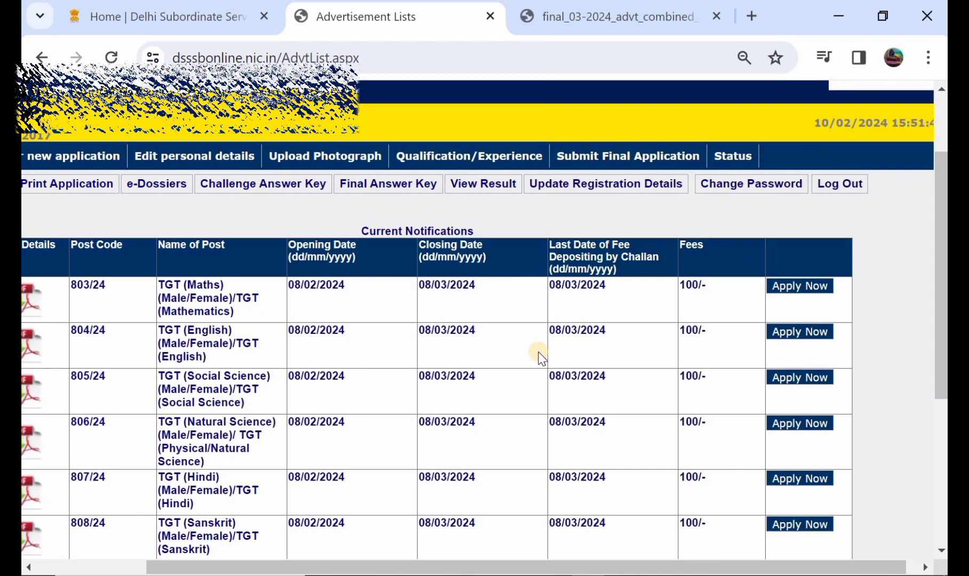
pyautogui.scroll(-2, 540, 358)
pyautogui.hscroll(-2, 540, 358)
pyautogui.scroll(-3, 541, 359)
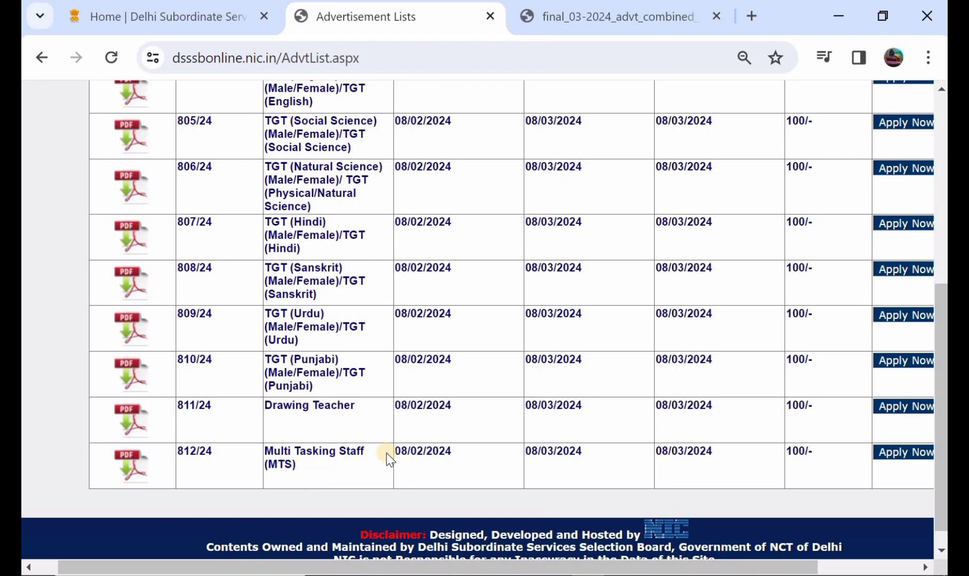
pyautogui.hscroll(2, 386, 454)
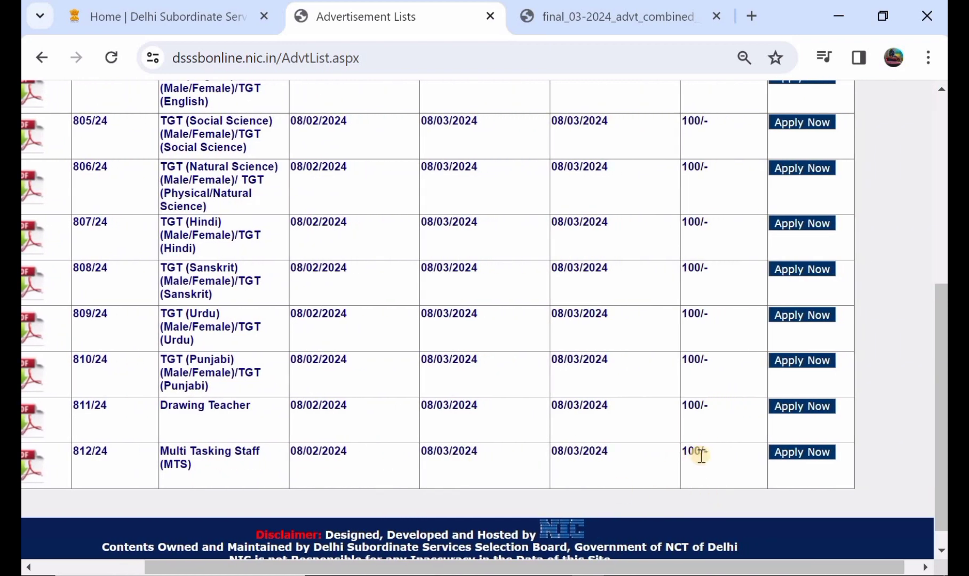
pyautogui.click(815, 455)
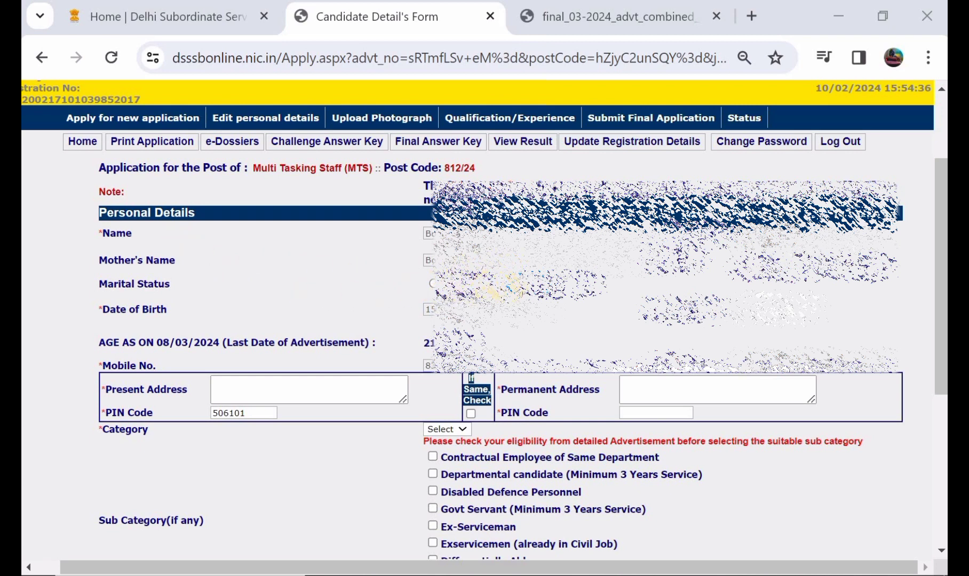
# Fill in the applicant's present address and its PIN code in the personal details of the MTS application.
pyautogui.scroll(-1, 470, 378)
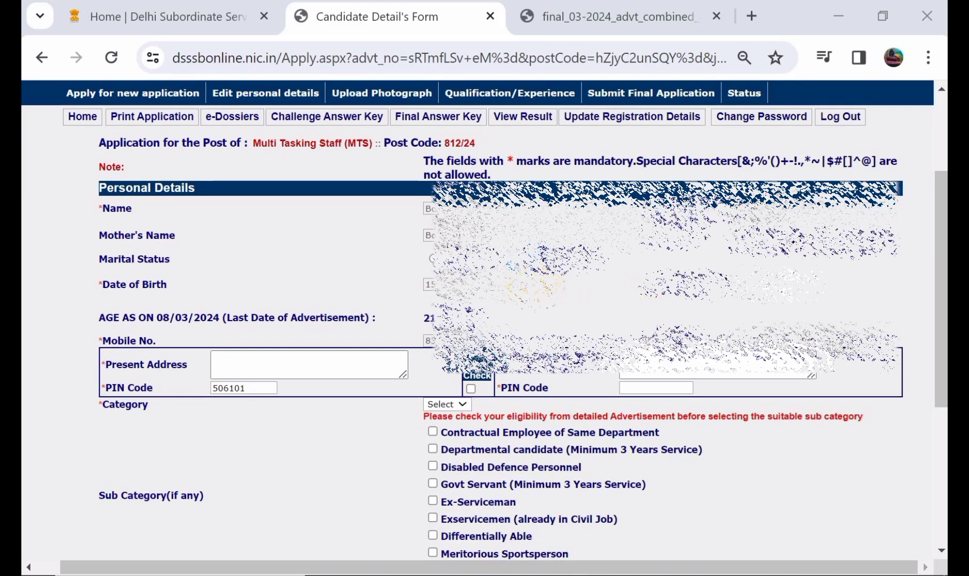
pyautogui.scroll(-1, 427, 304)
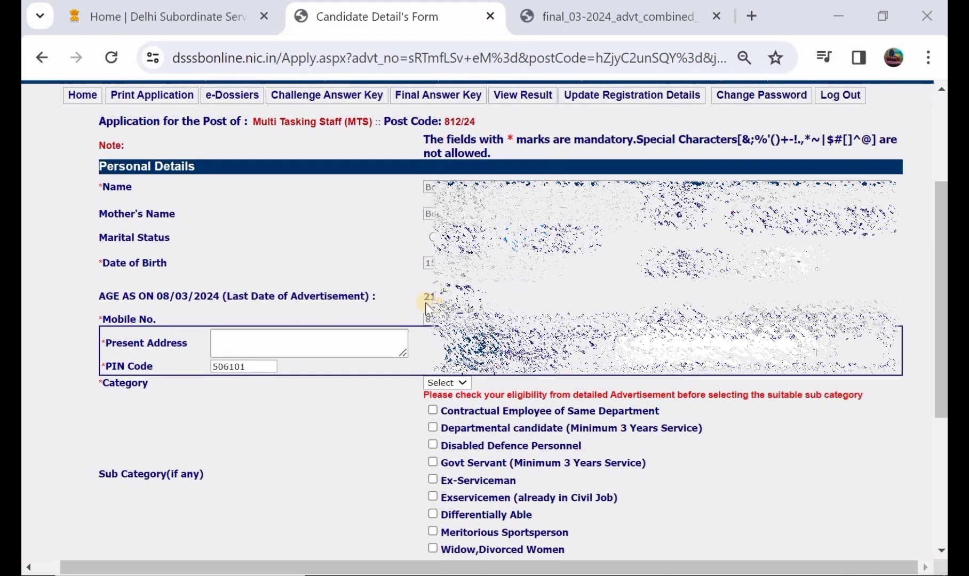
pyautogui.click(299, 337)
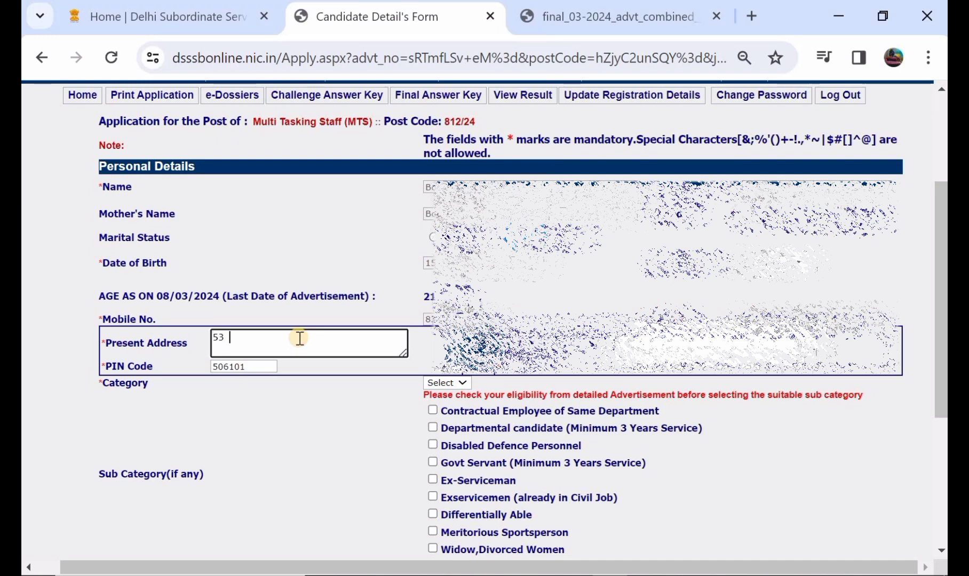
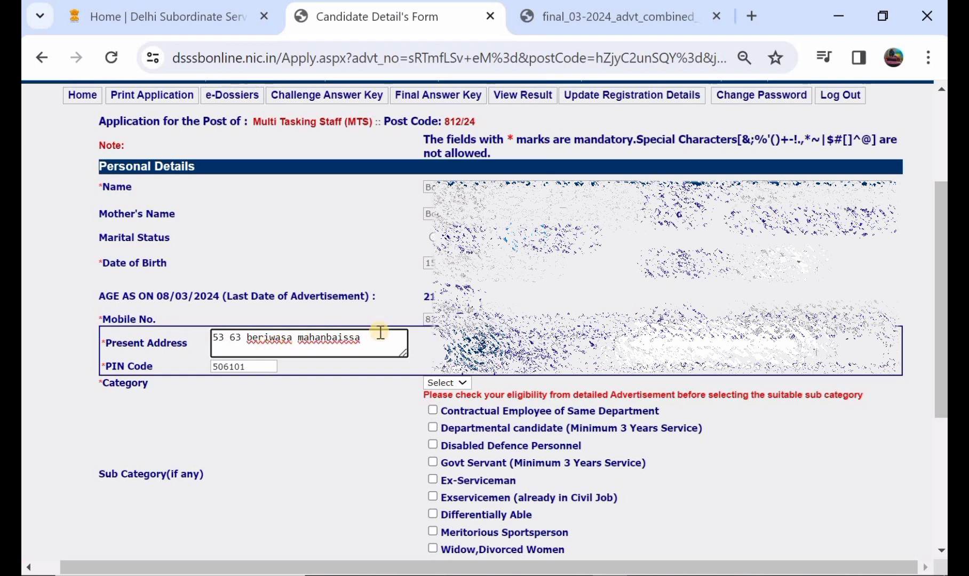
pyautogui.click(260, 365)
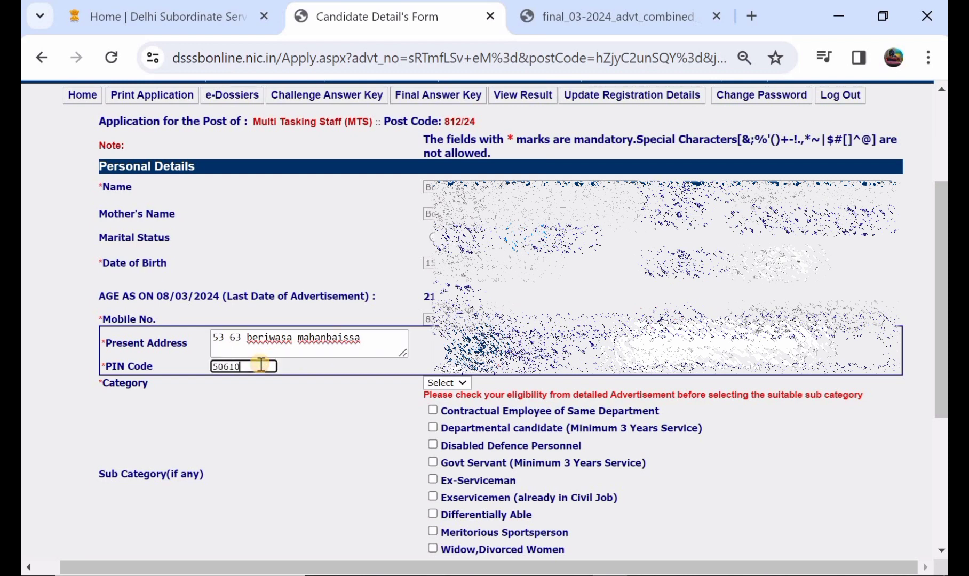
pyautogui.write('1')
# Mark the permanent address as the same as the present address and set the category to UR.
pyautogui.click(470, 370)
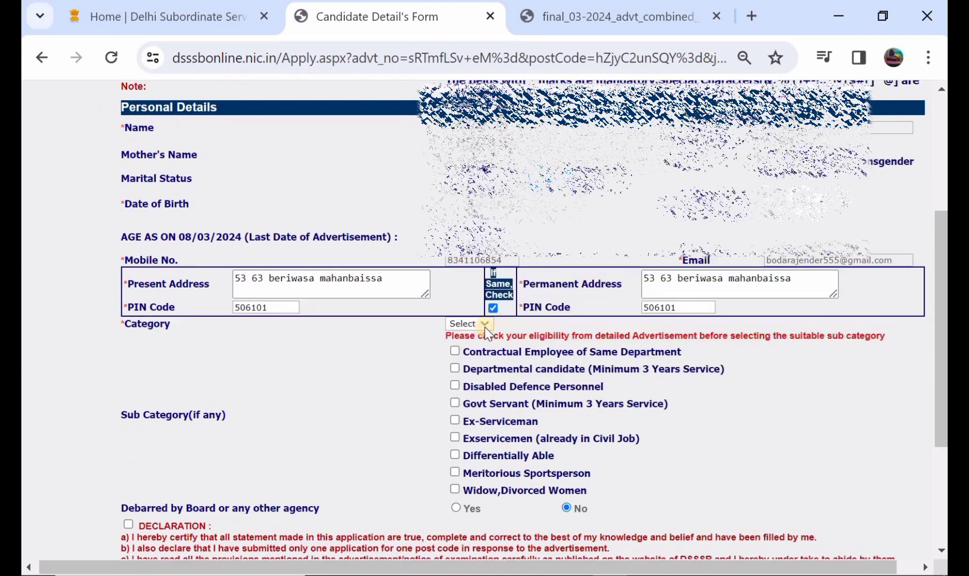
pyautogui.click(476, 326)
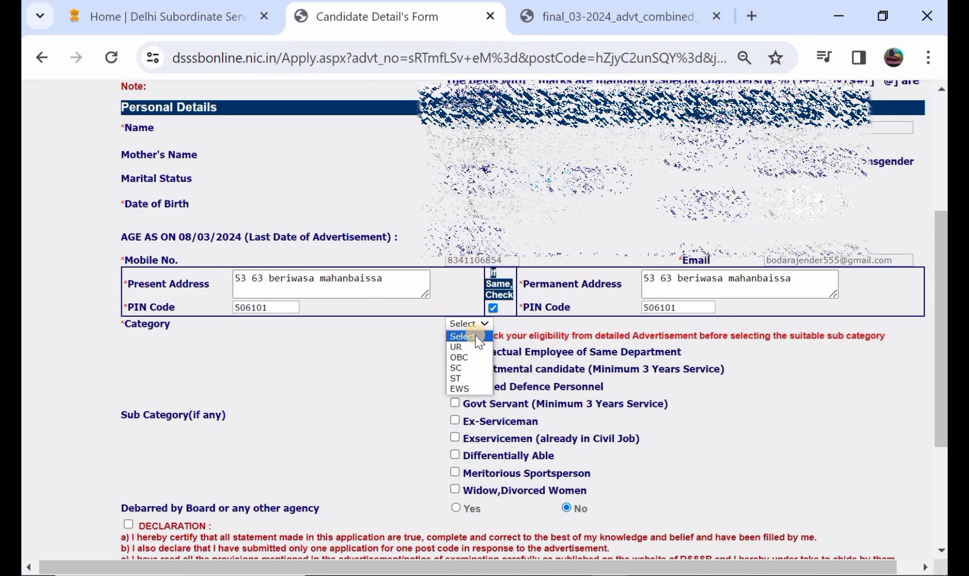
pyautogui.click(457, 346)
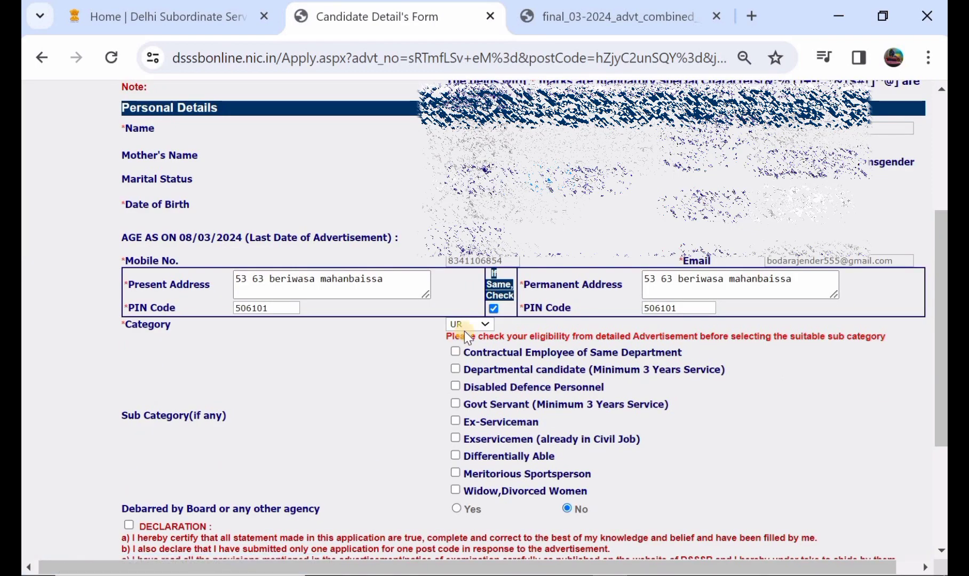
# Change the category to SC and set the certificate issuing state to Telangana.
pyautogui.click(468, 325)
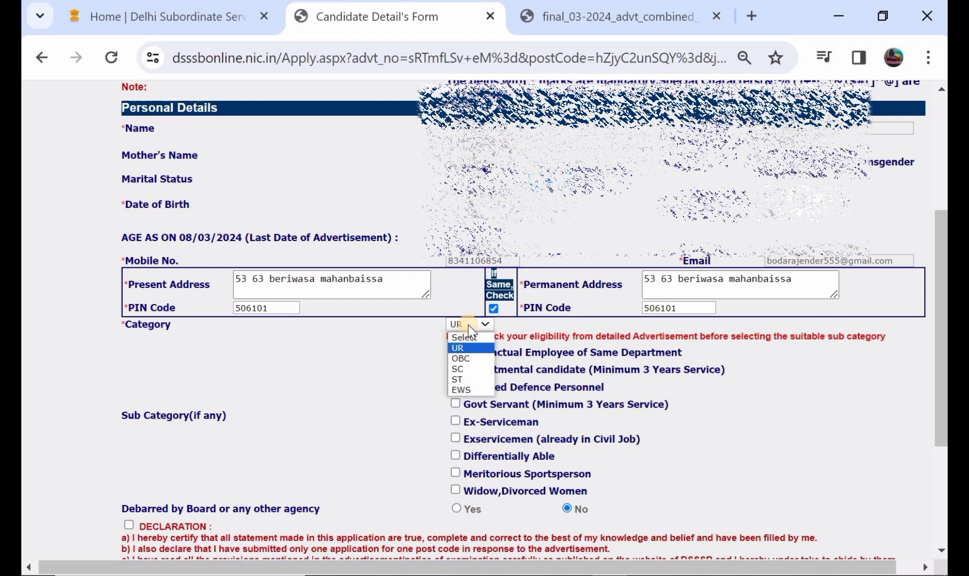
pyautogui.click(466, 369)
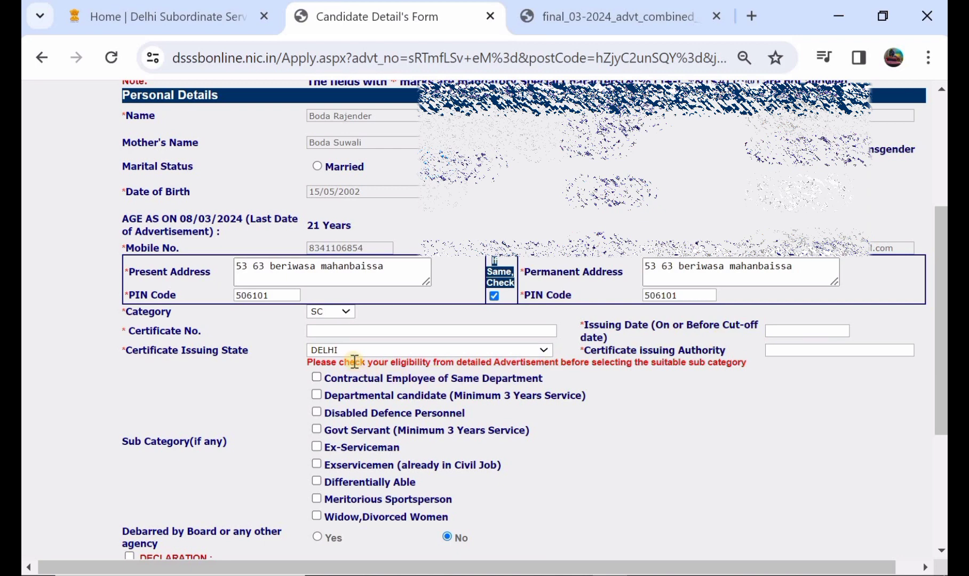
pyautogui.click(392, 349)
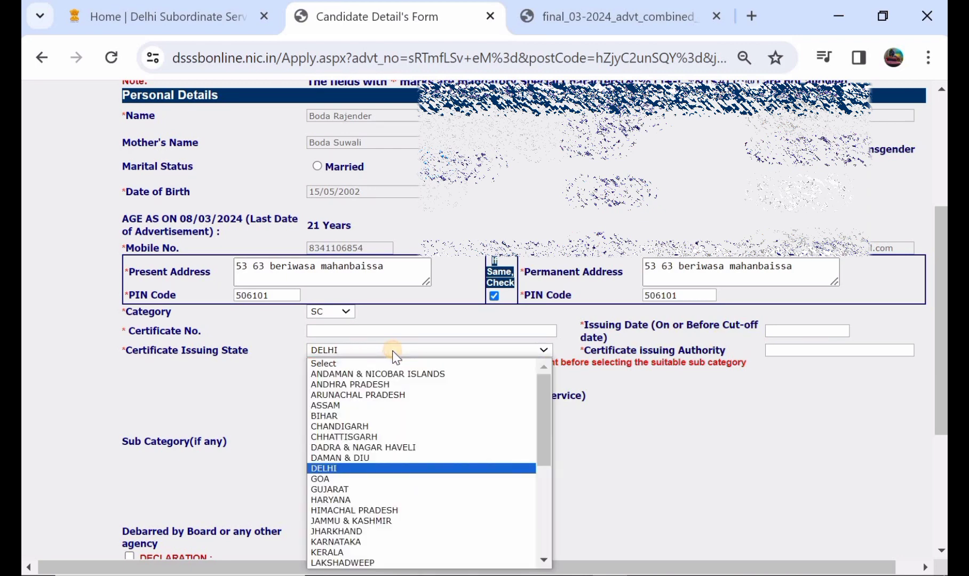
pyautogui.scroll(-5, 391, 429)
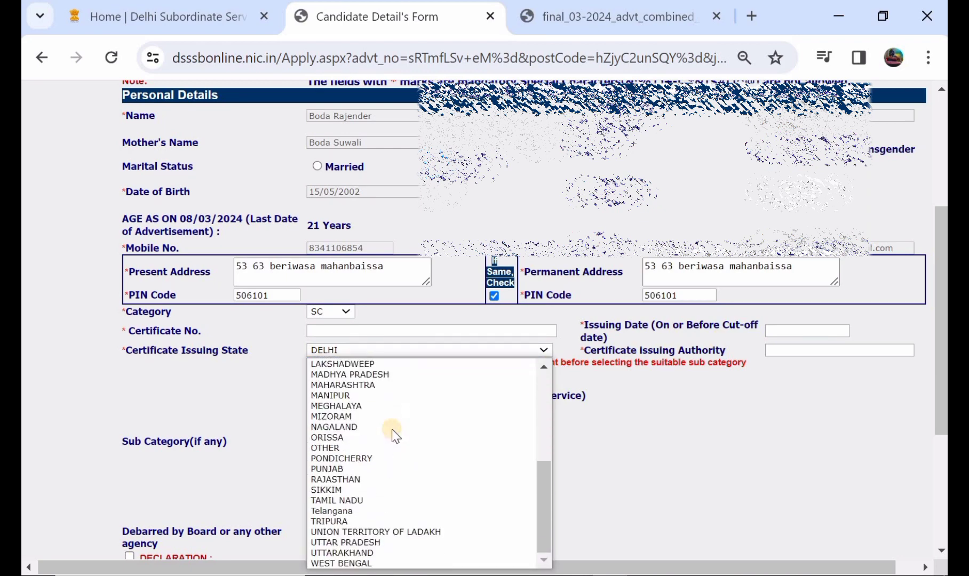
pyautogui.click(345, 511)
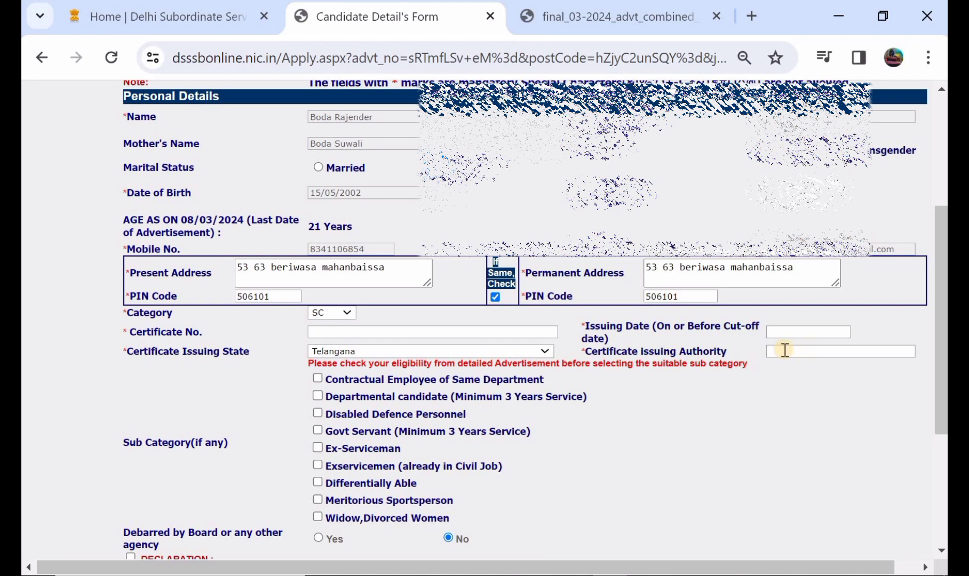
# Accept the declaration below the personal details, then save the form and continue to the photo and signature uploads.
pyautogui.scroll(-1, 783, 350)
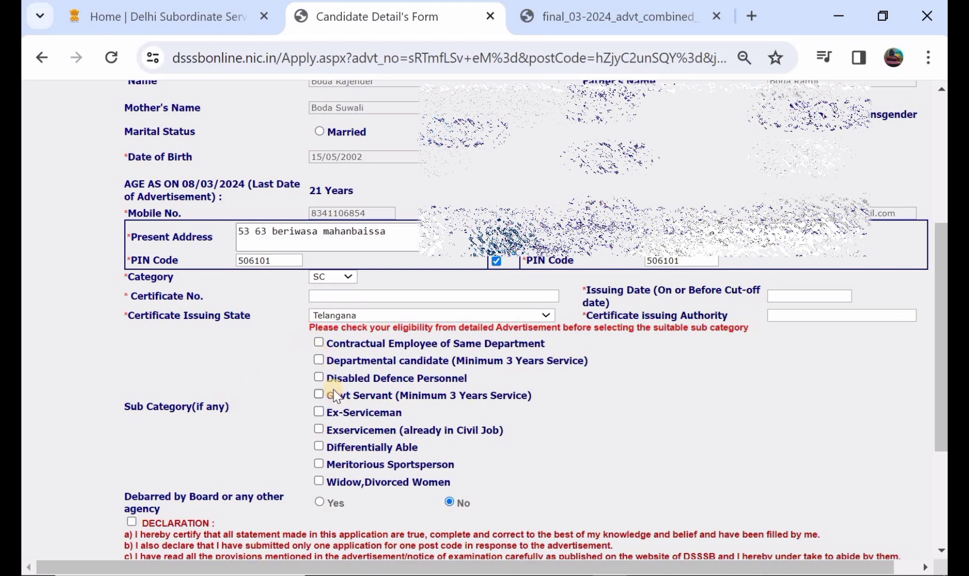
pyautogui.scroll(-1, 335, 395)
pyautogui.scroll(-2, 335, 396)
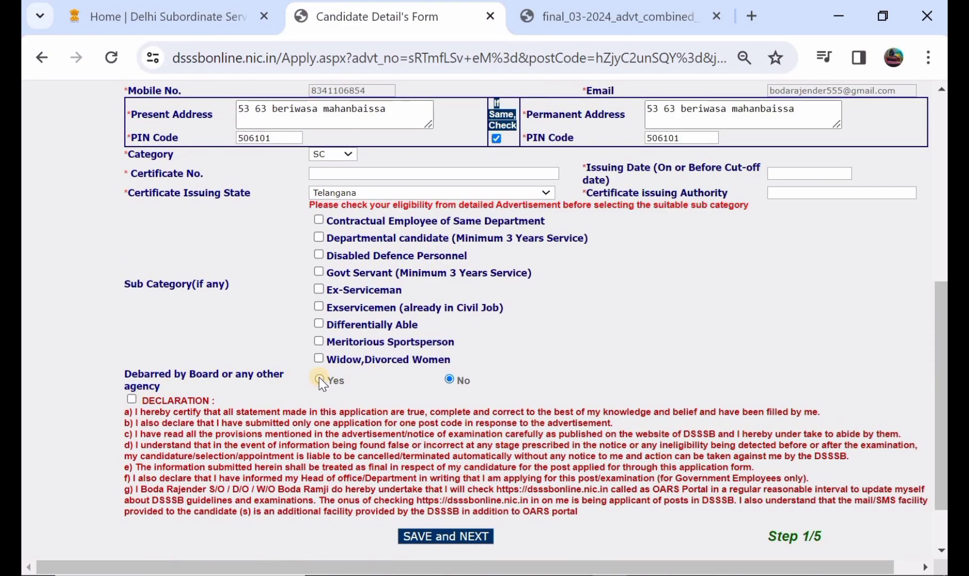
pyautogui.scroll(-1, 321, 383)
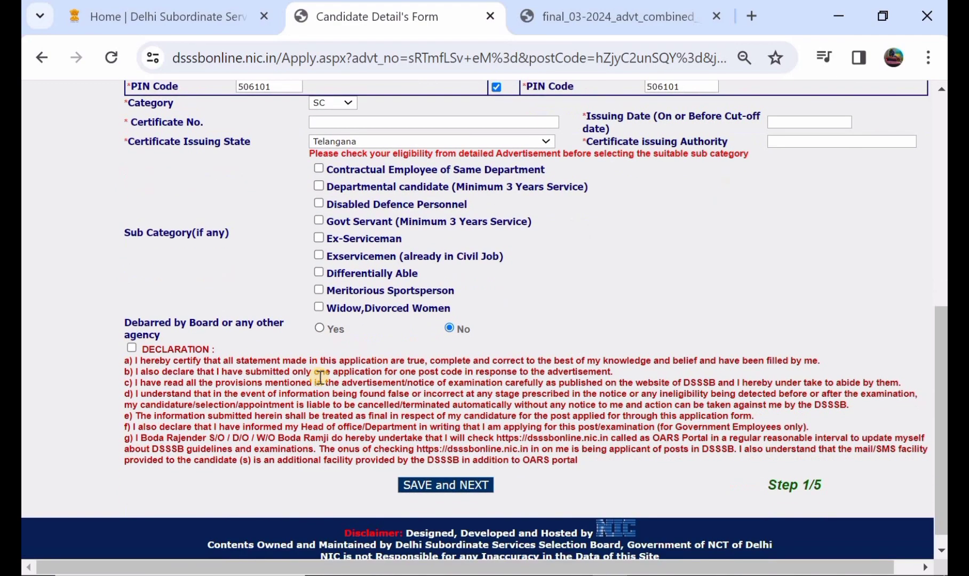
pyautogui.click(131, 348)
pyautogui.scroll(-1, 360, 366)
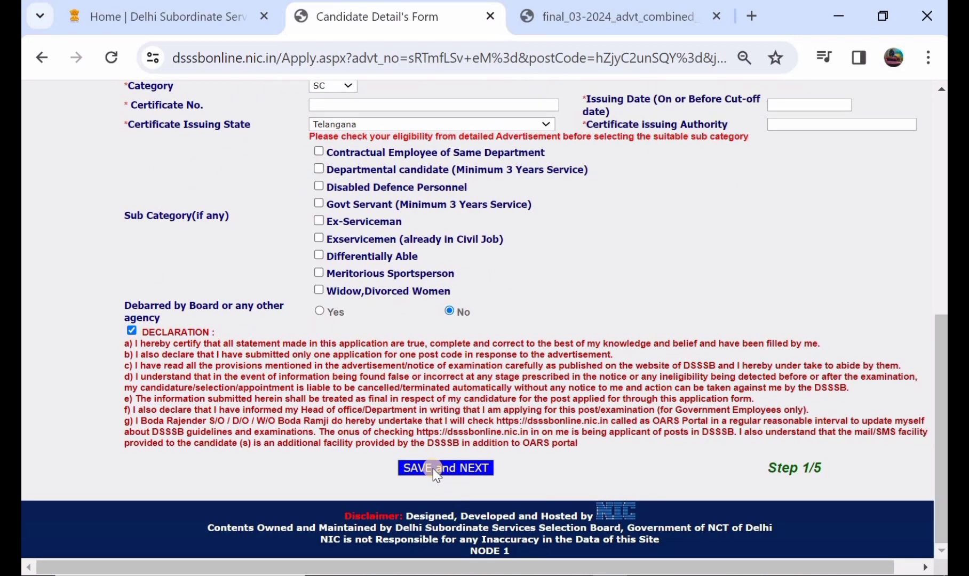
pyautogui.click(433, 469)
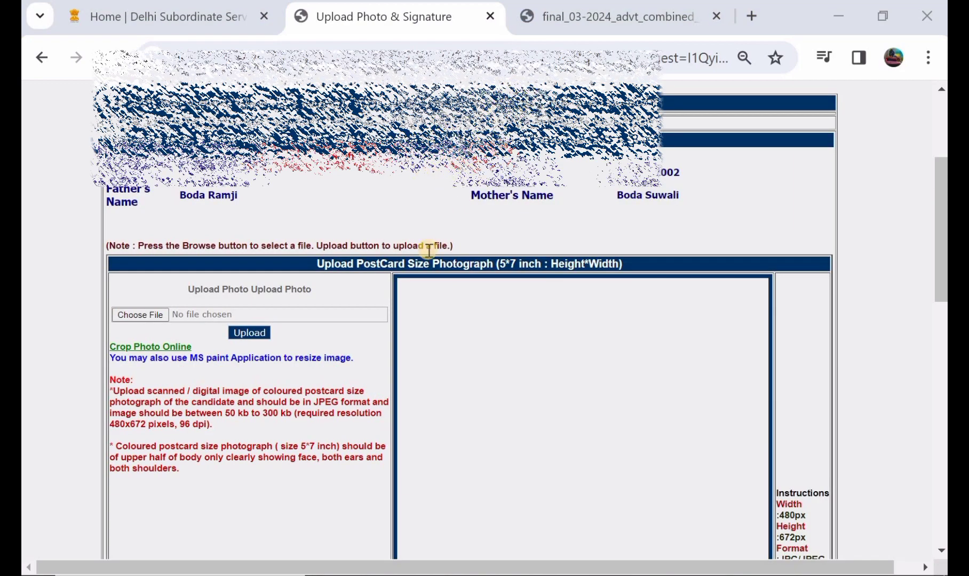
# Examine the size and format requirements for uploading the photograph, signature, and left and right thumb impressions.
pyautogui.scroll(-1, 429, 250)
pyautogui.scroll(-1, 428, 249)
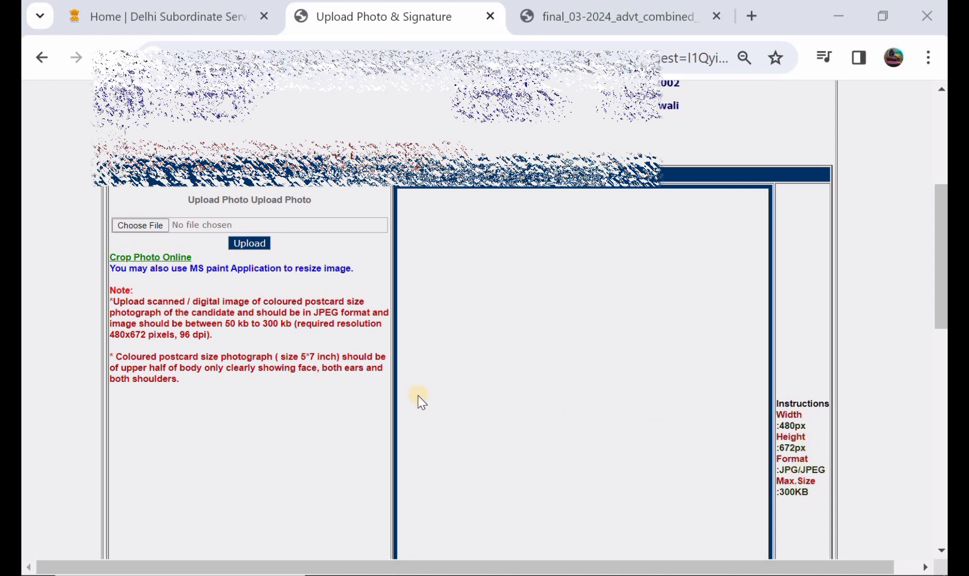
pyautogui.scroll(-1, 320, 351)
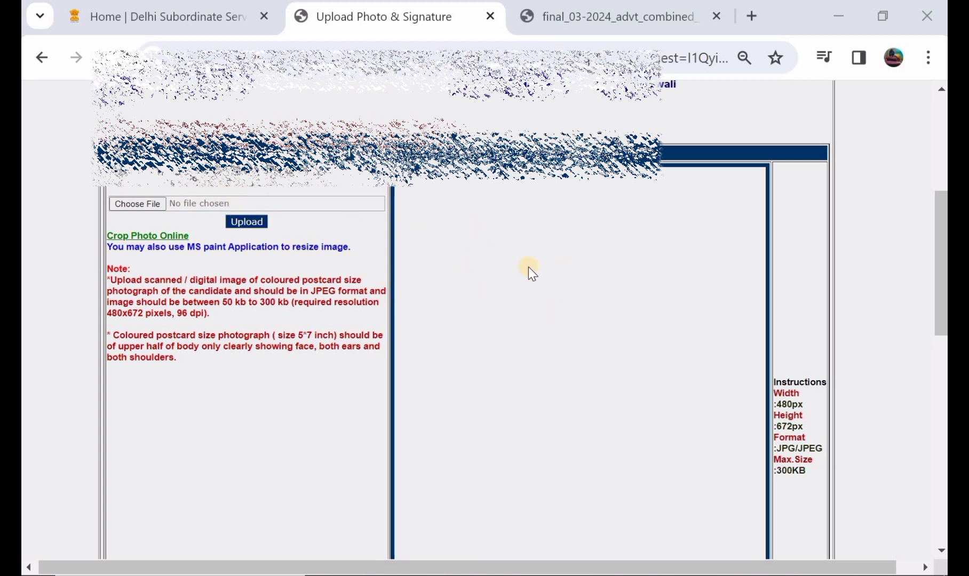
pyautogui.scroll(-6, 530, 270)
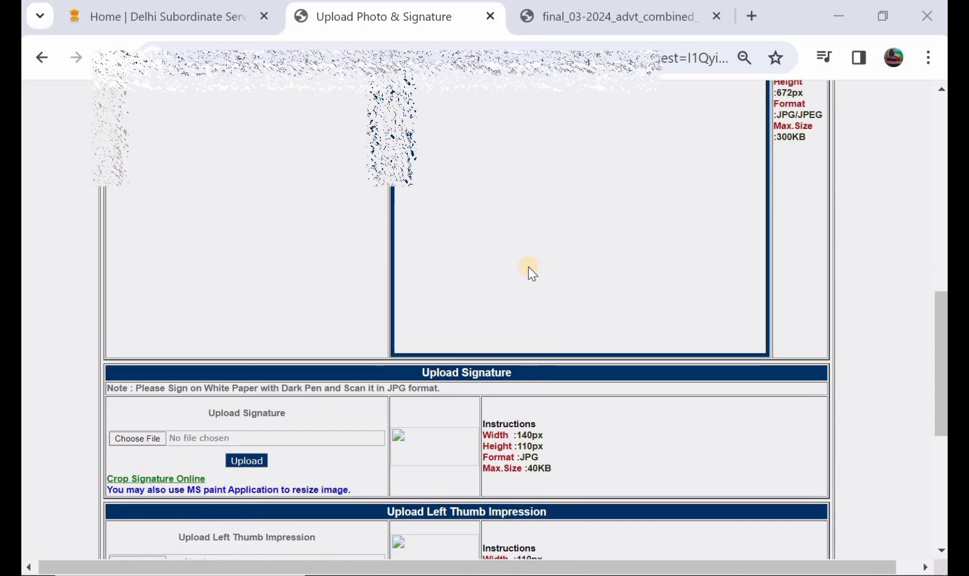
pyautogui.scroll(-1, 528, 269)
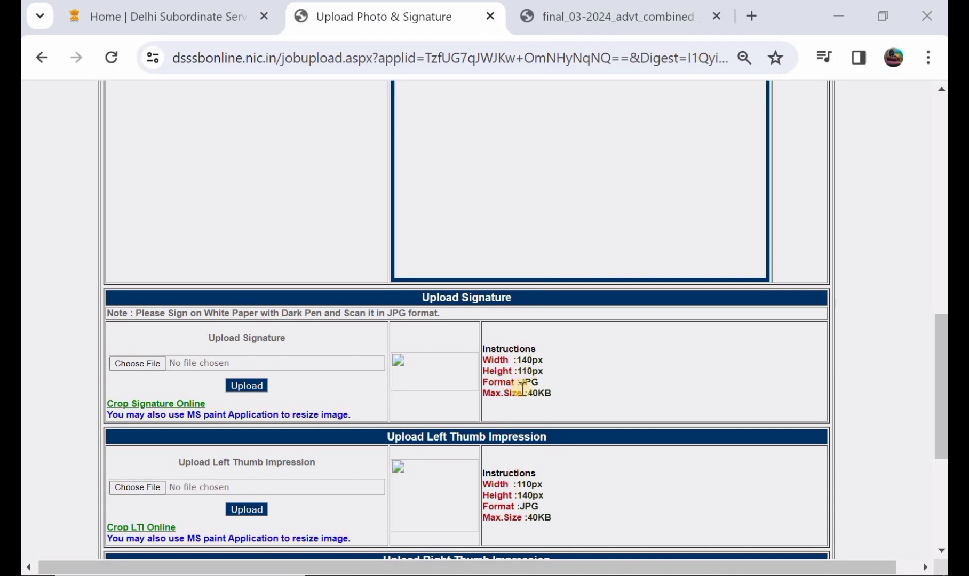
pyautogui.scroll(-1, 523, 388)
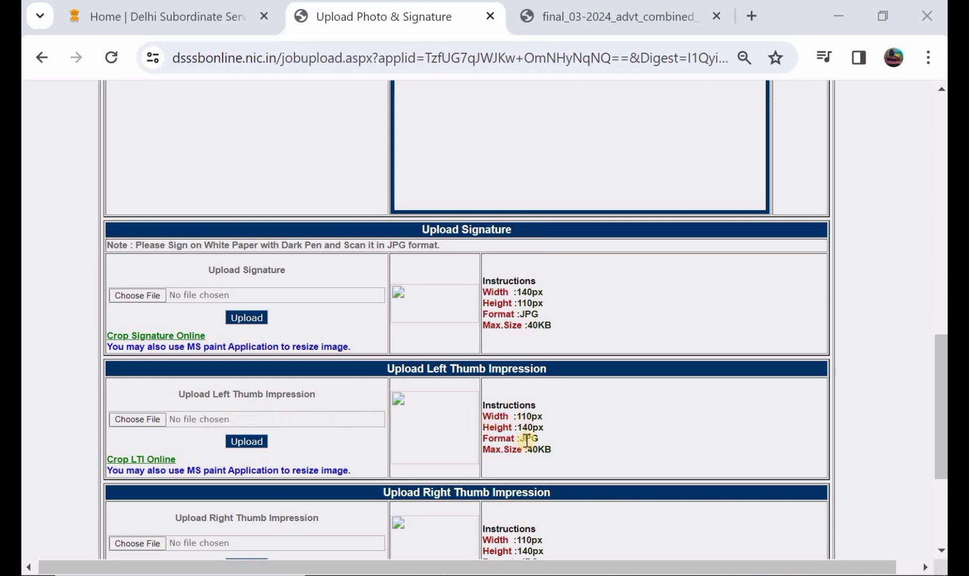
pyautogui.scroll(-2, 526, 440)
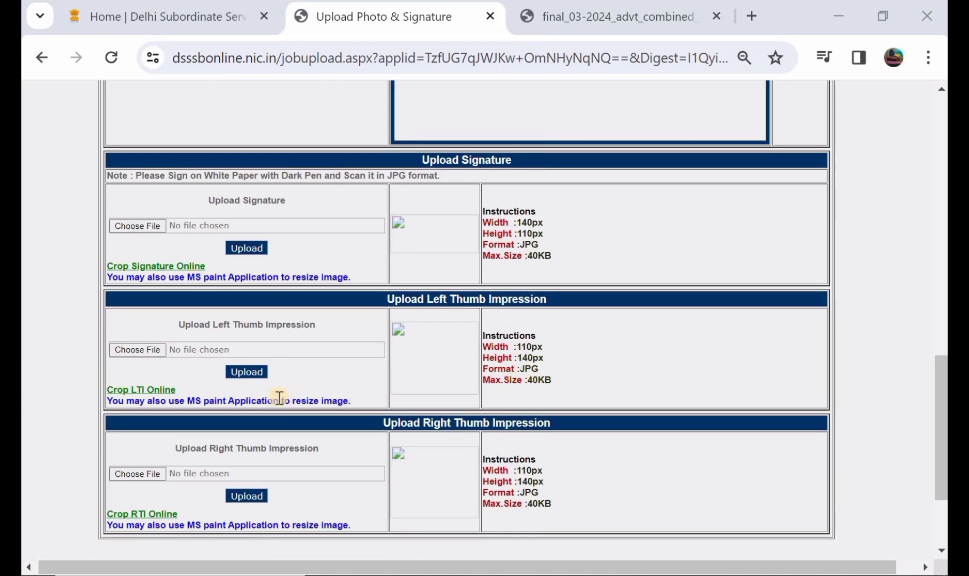
pyautogui.scroll(-1, 273, 397)
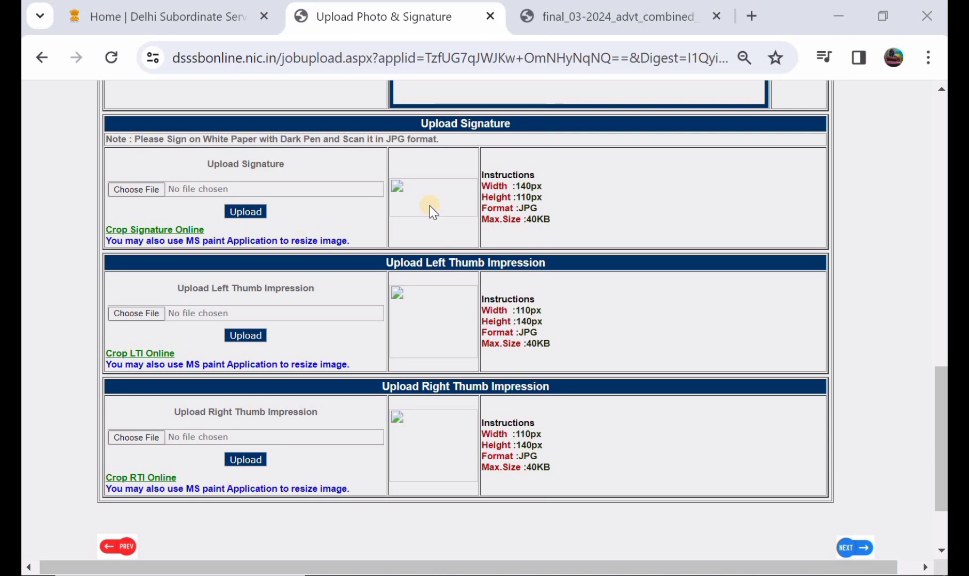
pyautogui.scroll(3, 432, 211)
pyautogui.scroll(-4, 430, 210)
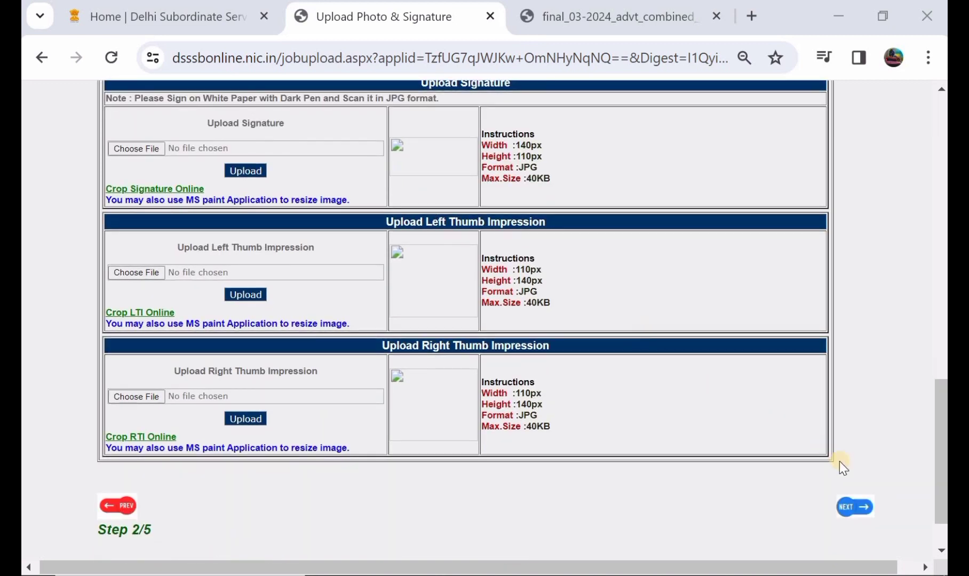
# Continue to the department list, select Legislative Assembly Secretariat, Directorate of Audit, Directorate of Economics and Statistics, and Delhi Subordinate Services Selection Board (Requisition), and save.
pyautogui.click(849, 508)
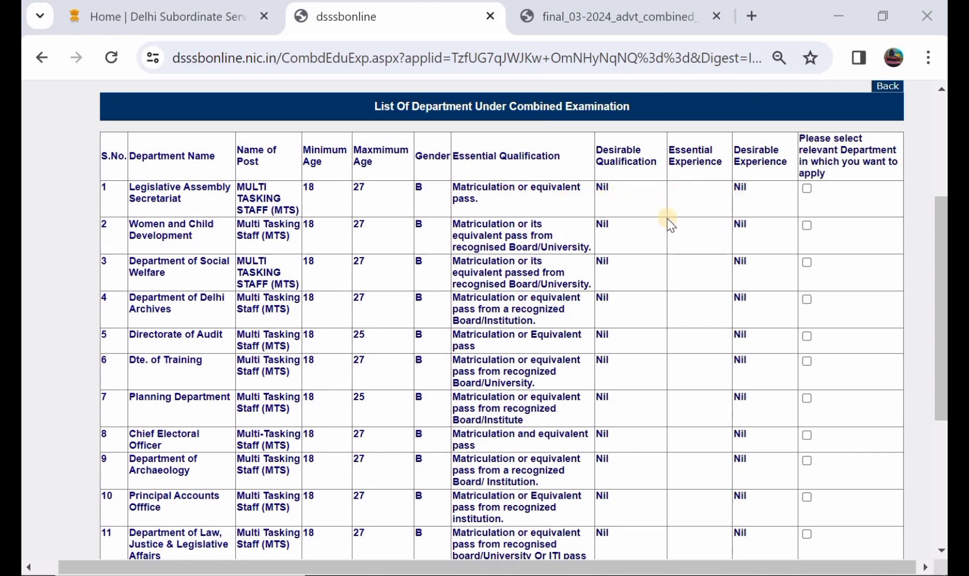
pyautogui.scroll(-3, 656, 223)
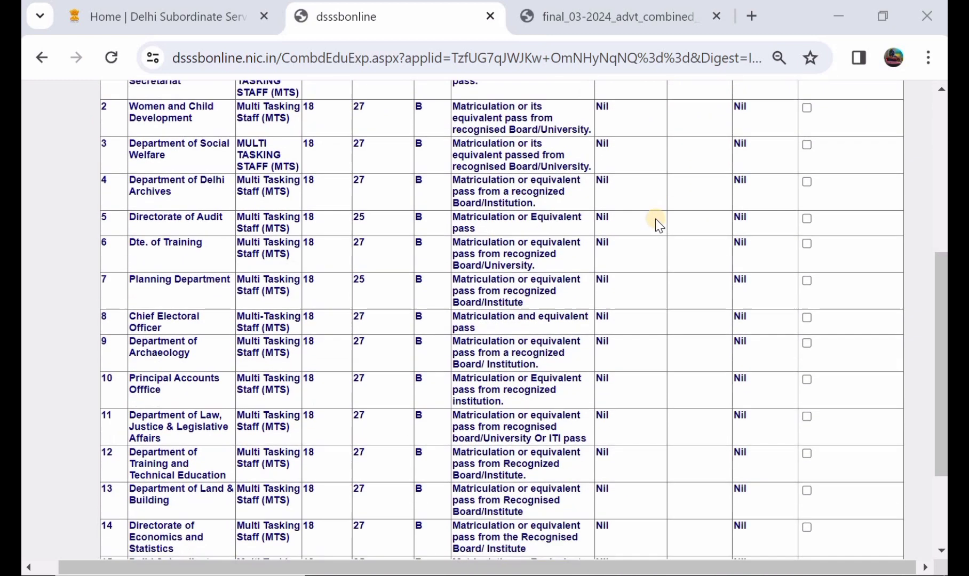
pyautogui.scroll(1, 651, 205)
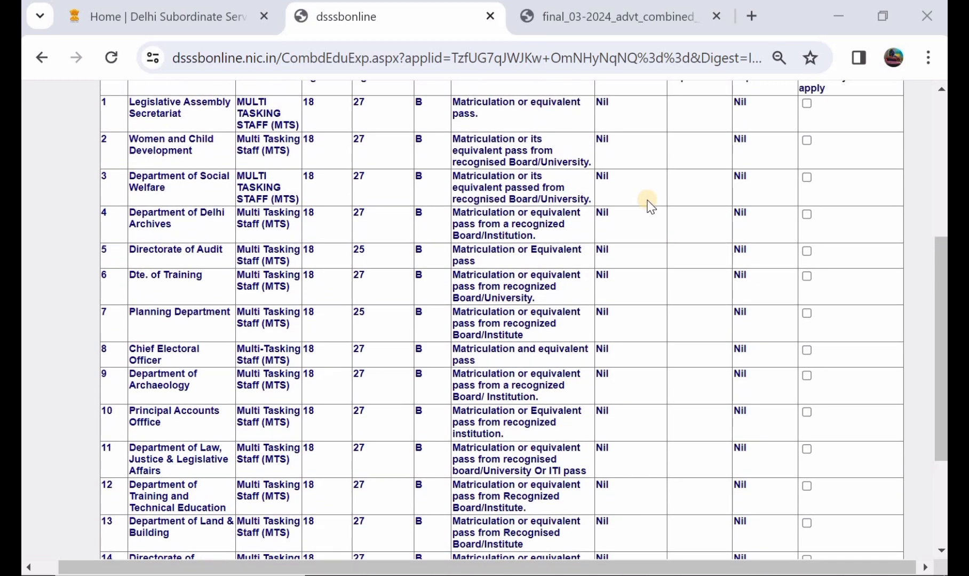
pyautogui.scroll(-3, 727, 299)
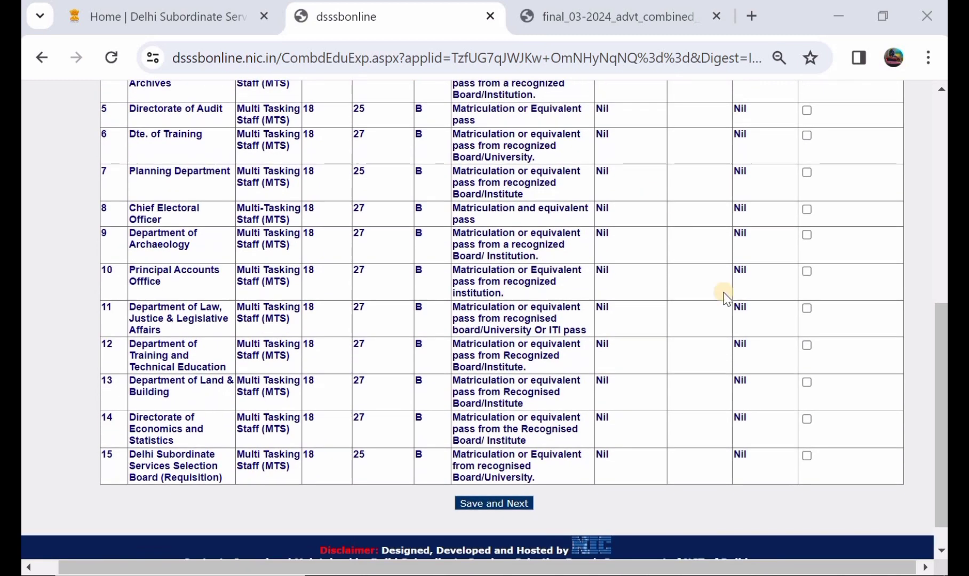
pyautogui.click(807, 456)
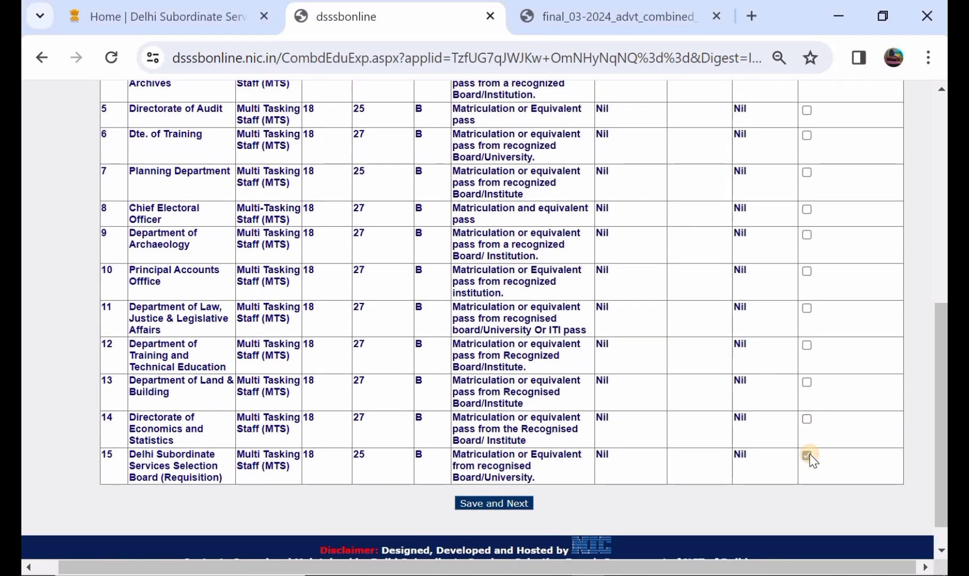
pyautogui.click(806, 419)
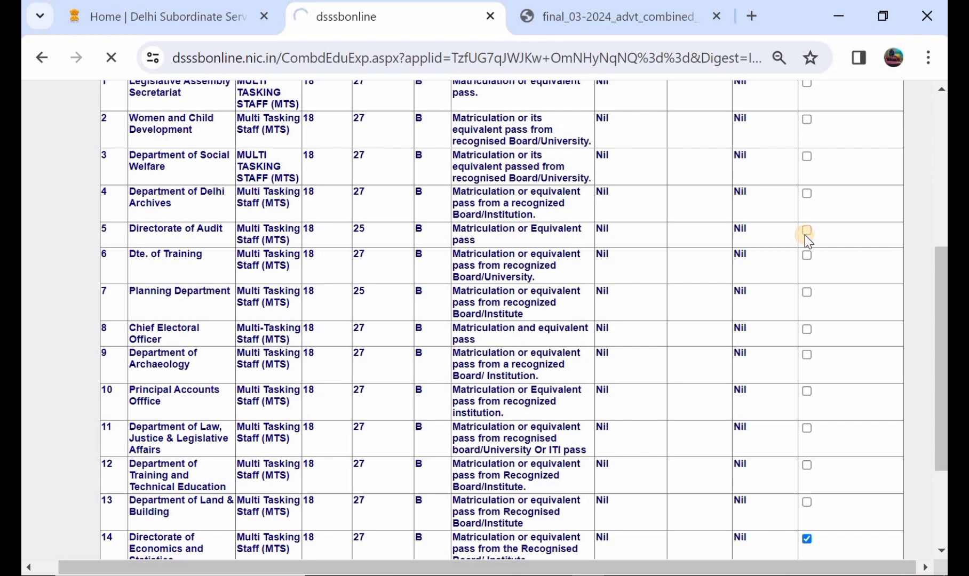
pyautogui.click(805, 232)
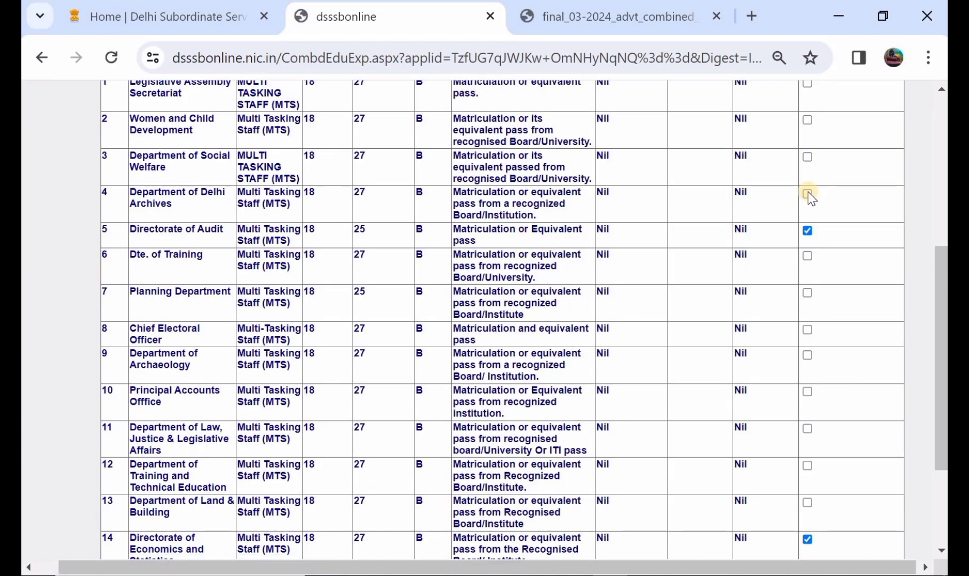
pyautogui.scroll(2, 808, 191)
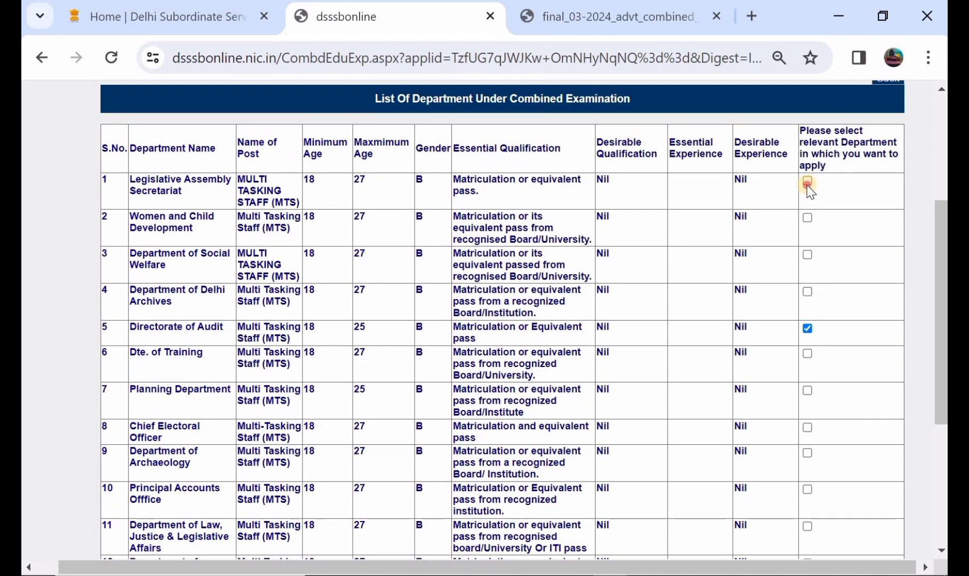
pyautogui.click(807, 184)
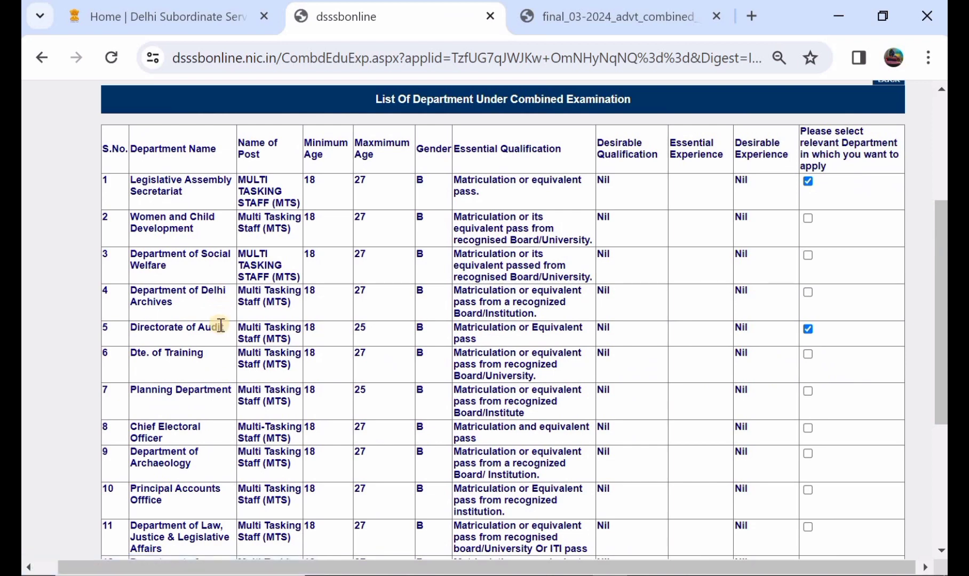
pyautogui.scroll(-4, 274, 342)
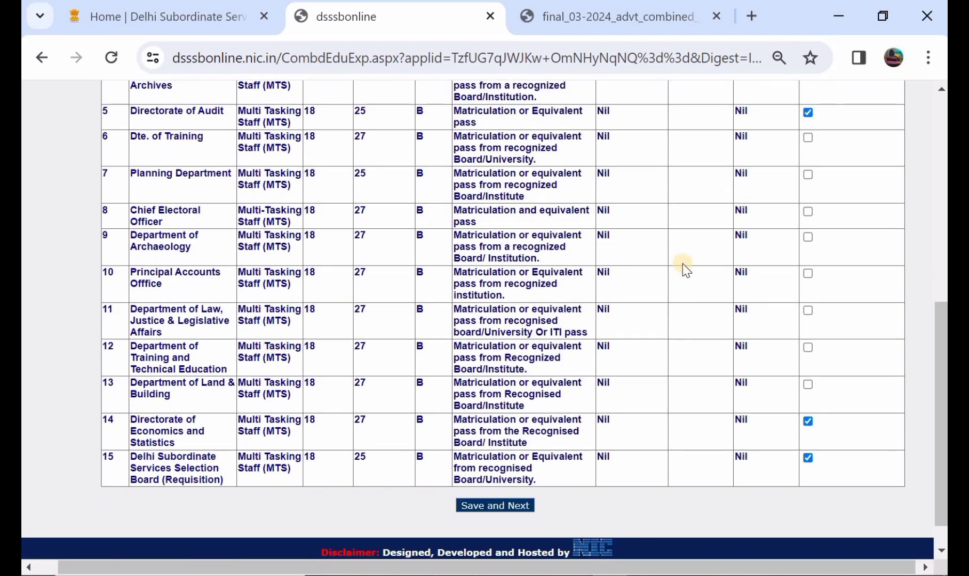
pyautogui.click(475, 506)
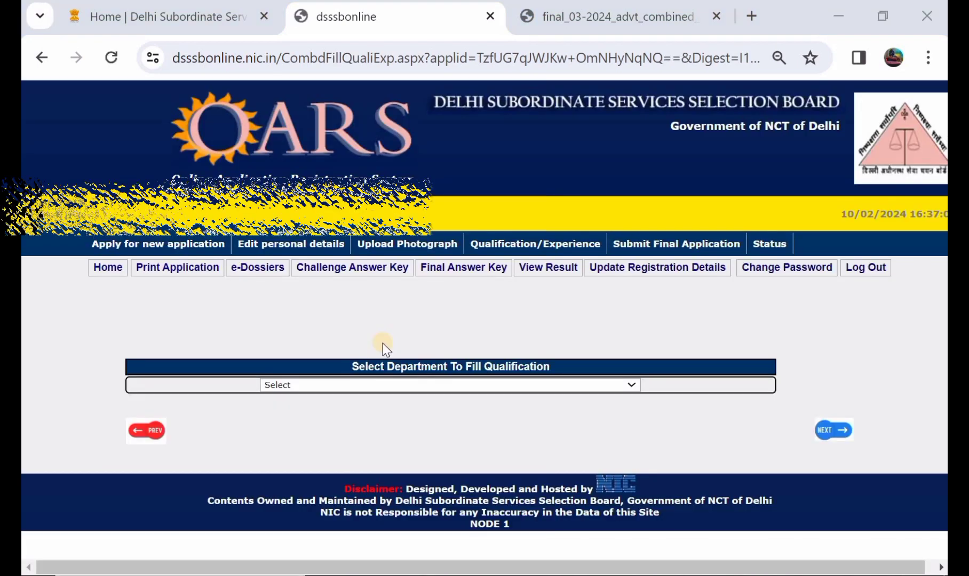
# Choose Delhi Subordinate Services Selection Board (Requisition) as the department to fill, with the qualification category Matriculation or equivalent from recognized Board/University.
pyautogui.click(387, 381)
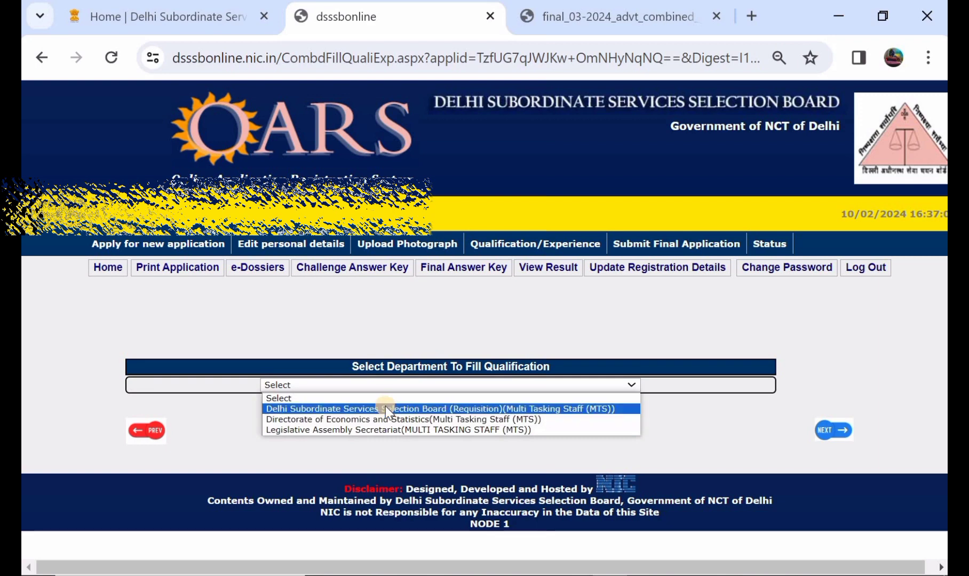
pyautogui.click(385, 408)
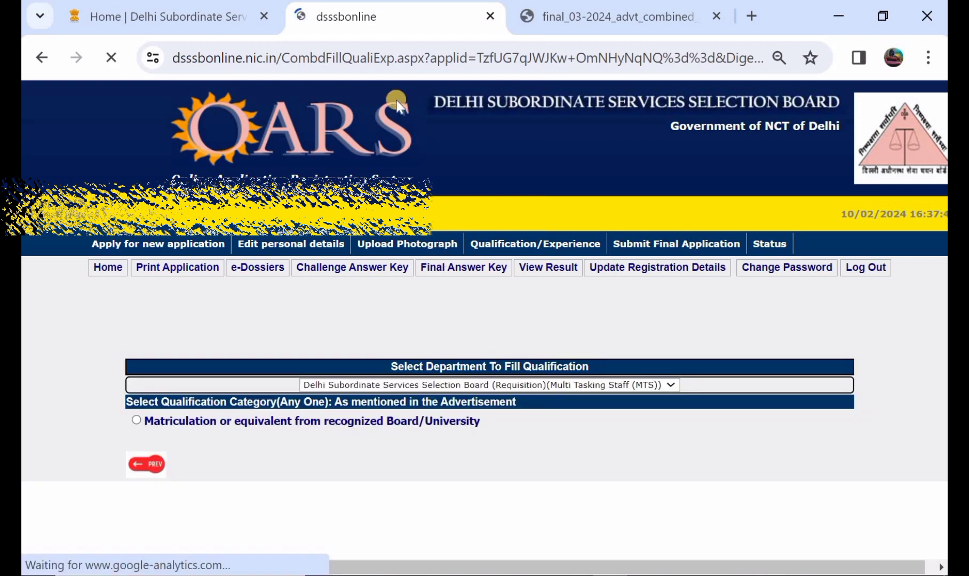
pyautogui.scroll(-1, 373, 320)
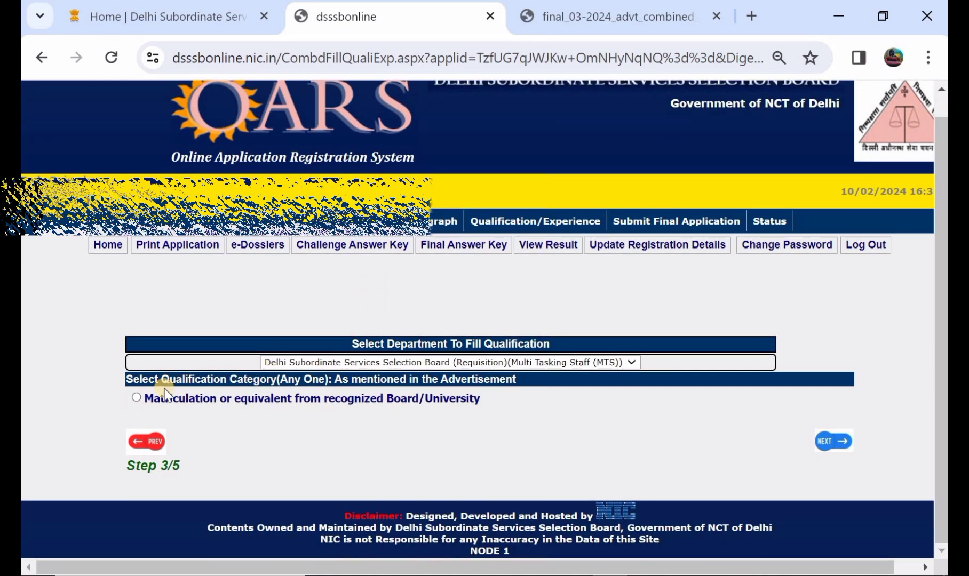
pyautogui.click(135, 398)
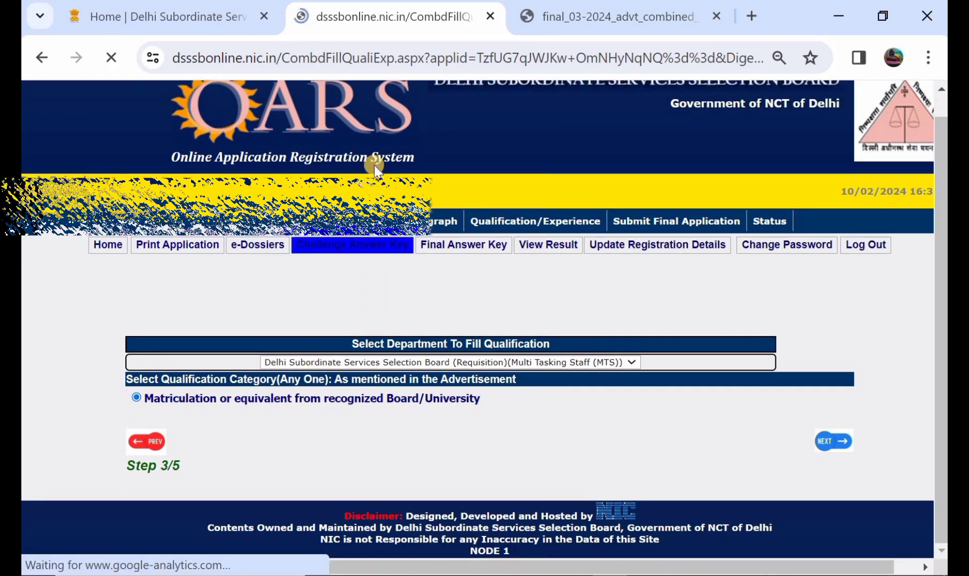
# Set the qualification to X with discipline Matriculation or equivalent from recognized Board/University, and enter 78 as the percentage.
pyautogui.scroll(-1, 370, 373)
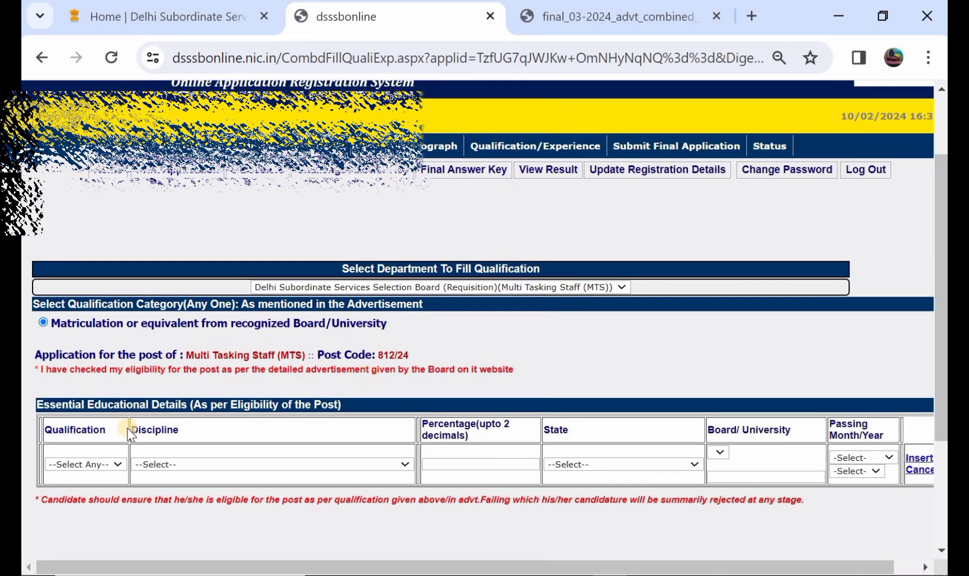
pyautogui.click(76, 462)
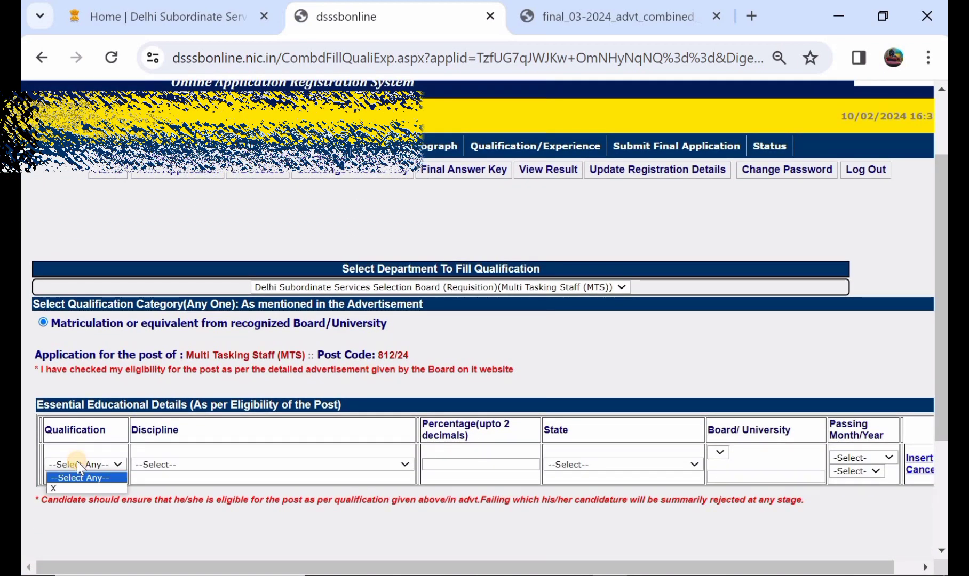
pyautogui.click(80, 486)
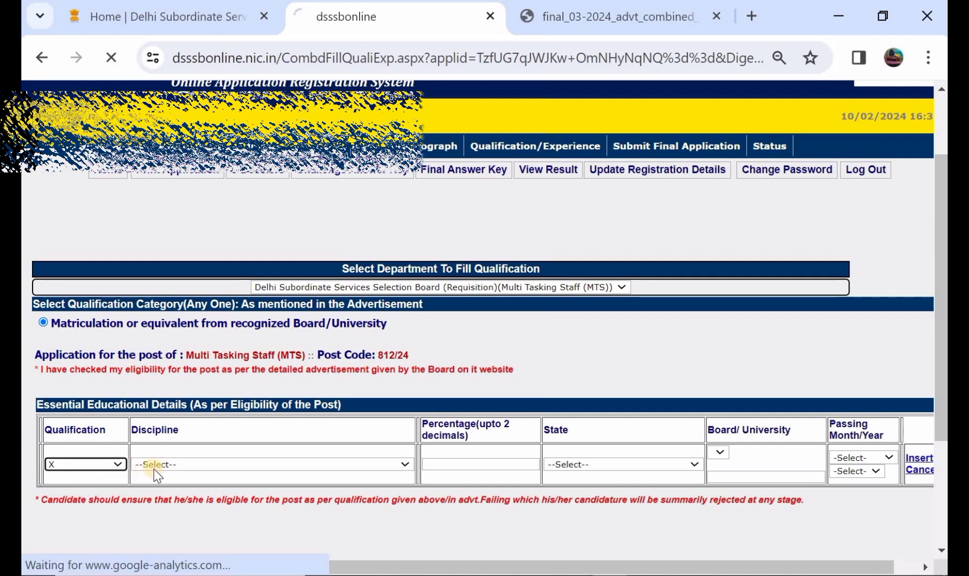
pyautogui.click(155, 464)
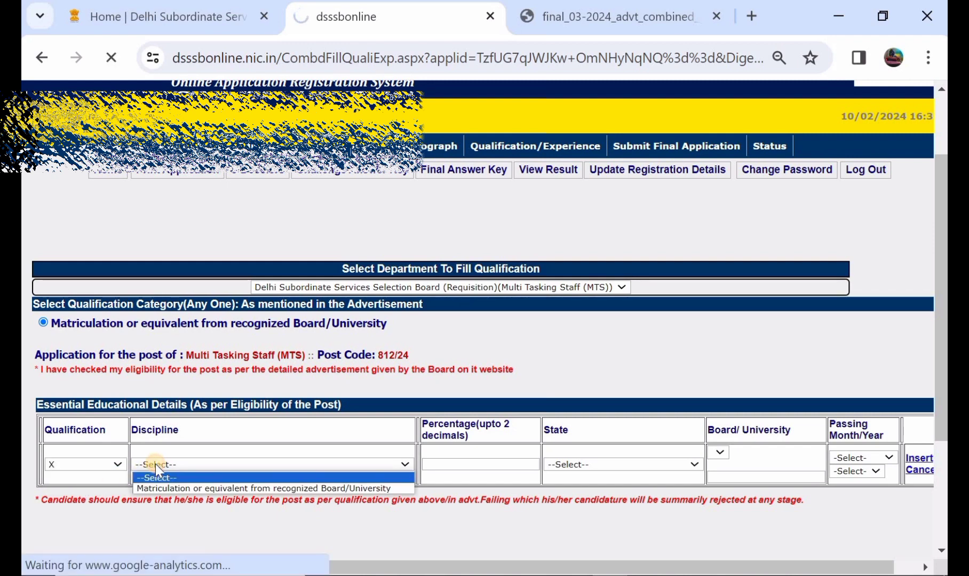
pyautogui.click(171, 486)
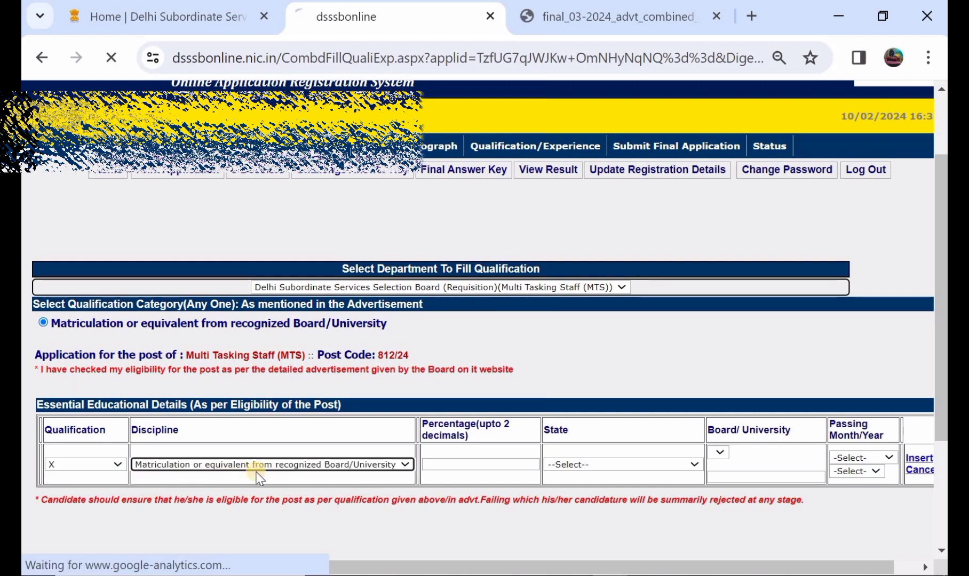
pyautogui.click(467, 467)
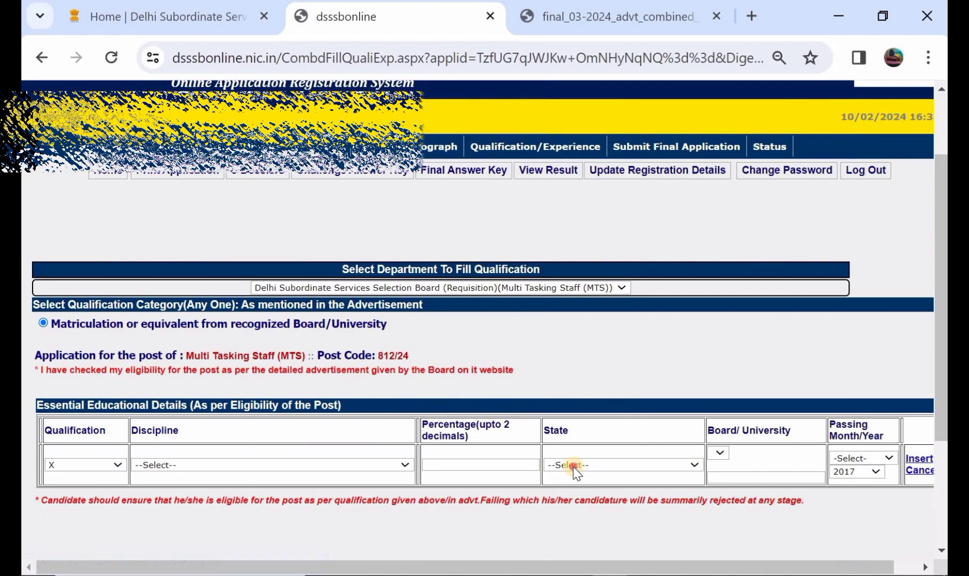
# Set the state to Telangana and the board/university to Others in the essential educational details.
pyautogui.click(572, 467)
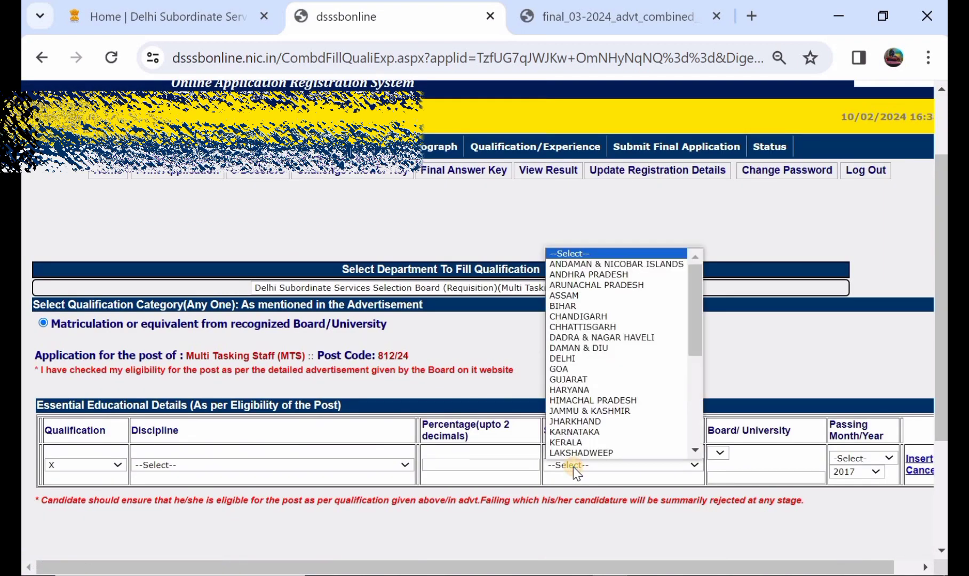
pyautogui.scroll(-3, 602, 411)
pyautogui.scroll(-2, 603, 412)
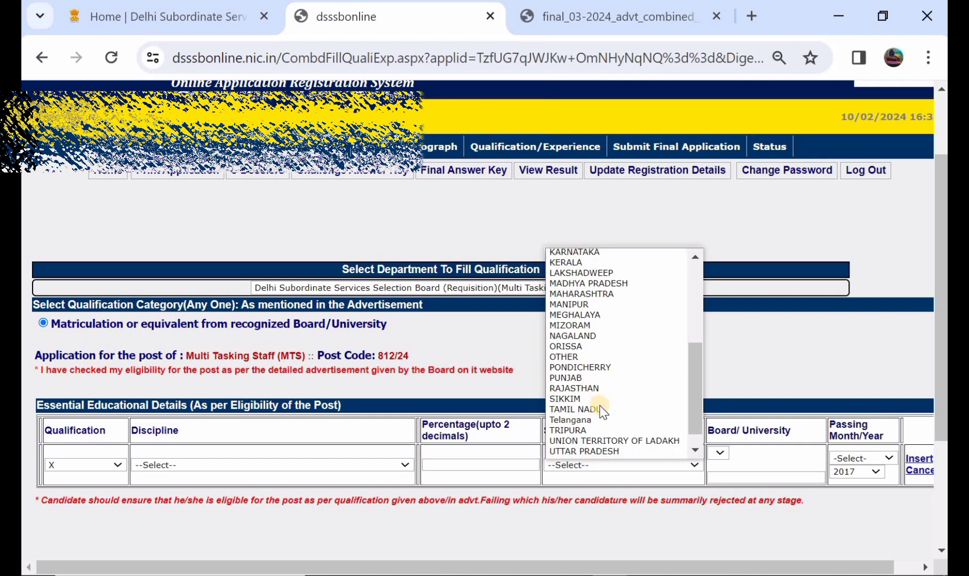
pyautogui.click(602, 415)
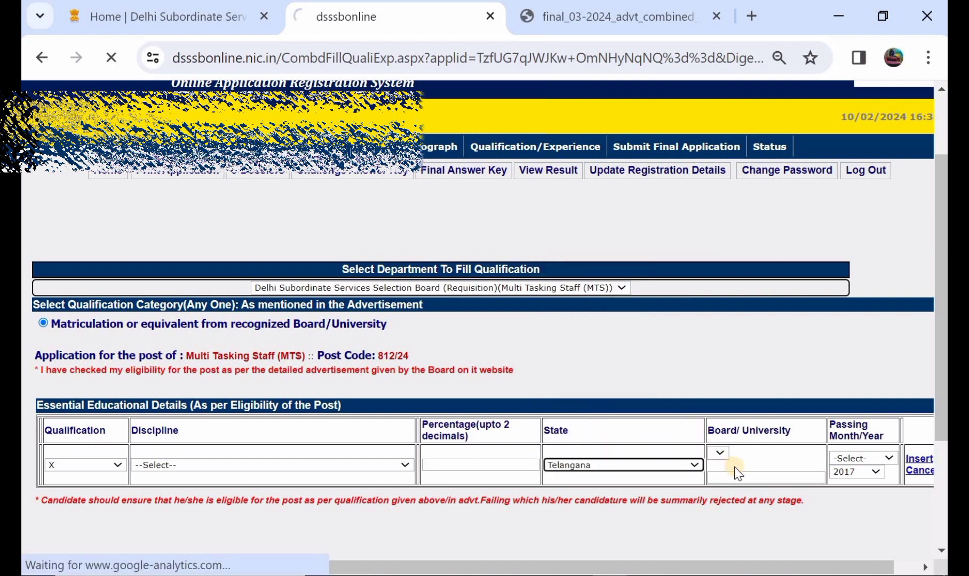
pyautogui.click(724, 457)
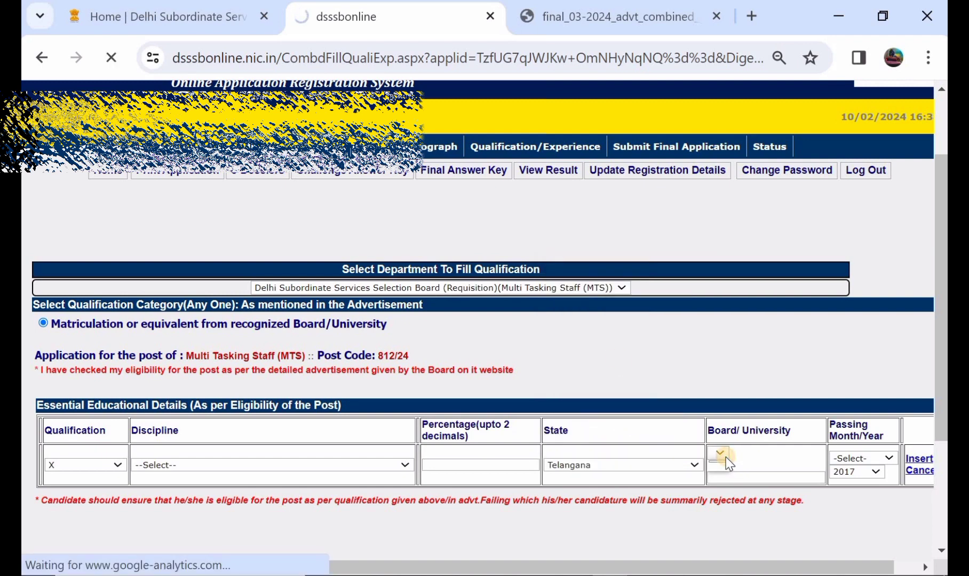
pyautogui.click(511, 149)
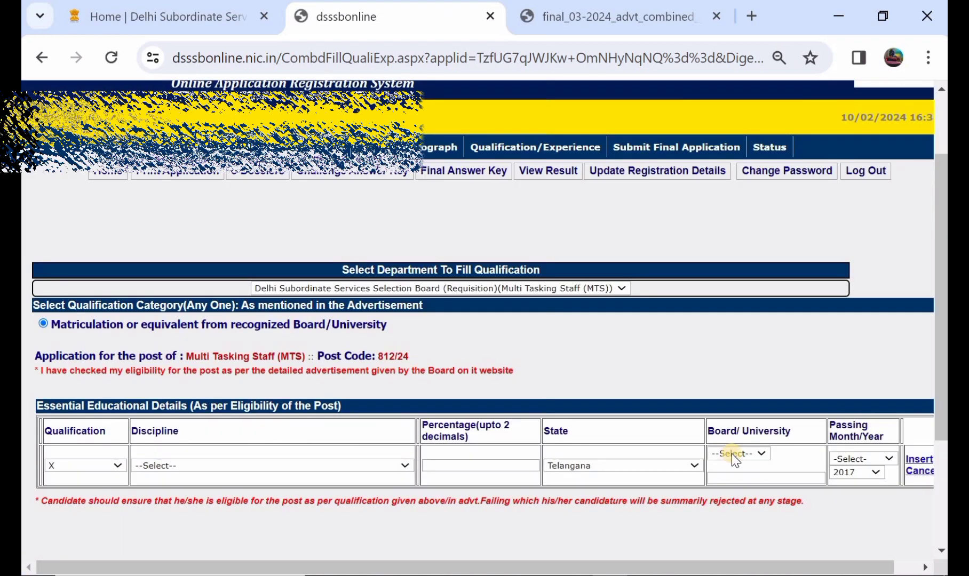
pyautogui.click(731, 454)
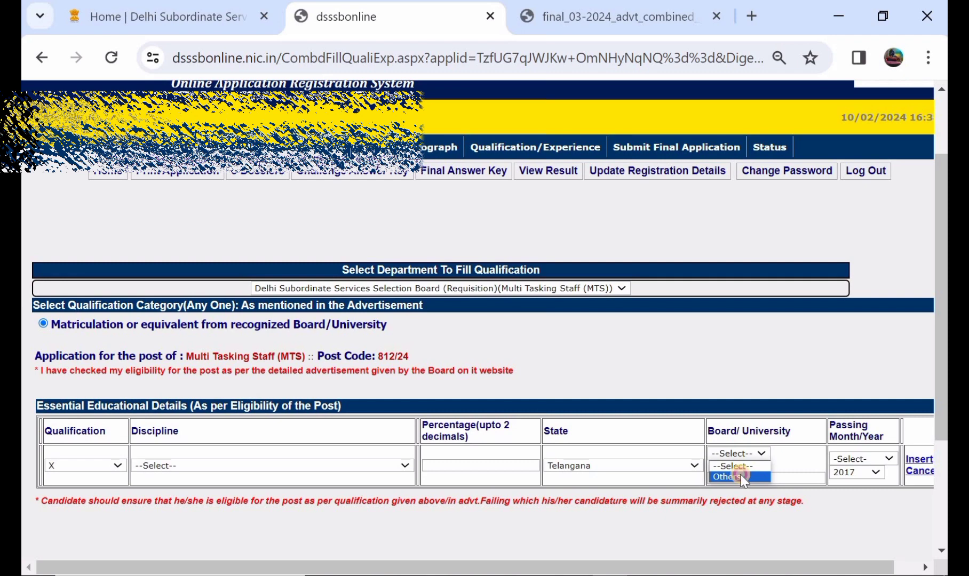
pyautogui.click(742, 477)
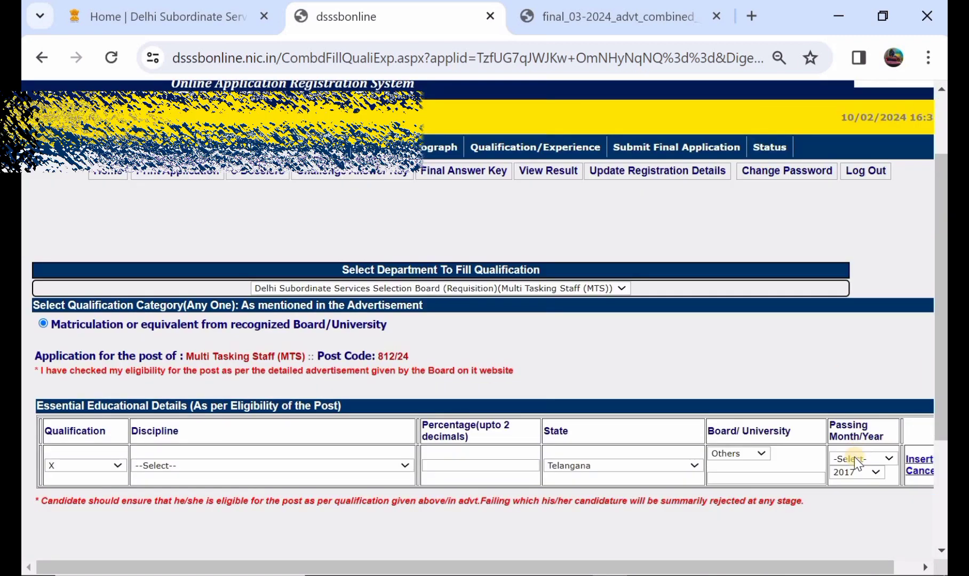
# Set the passing month to May, then insert the matriculation record and finally save the qualification, confirming the prompt.
pyautogui.click(853, 458)
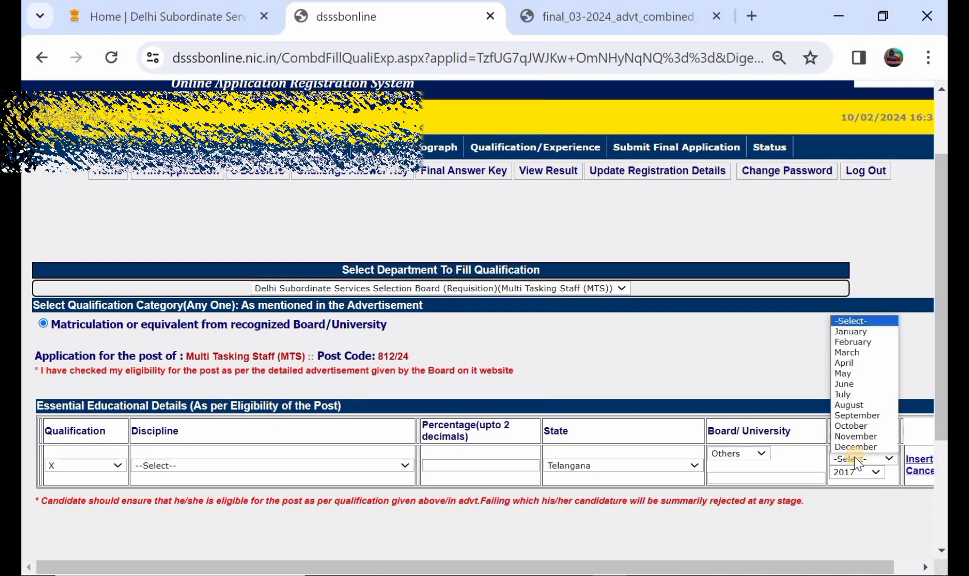
pyautogui.click(853, 373)
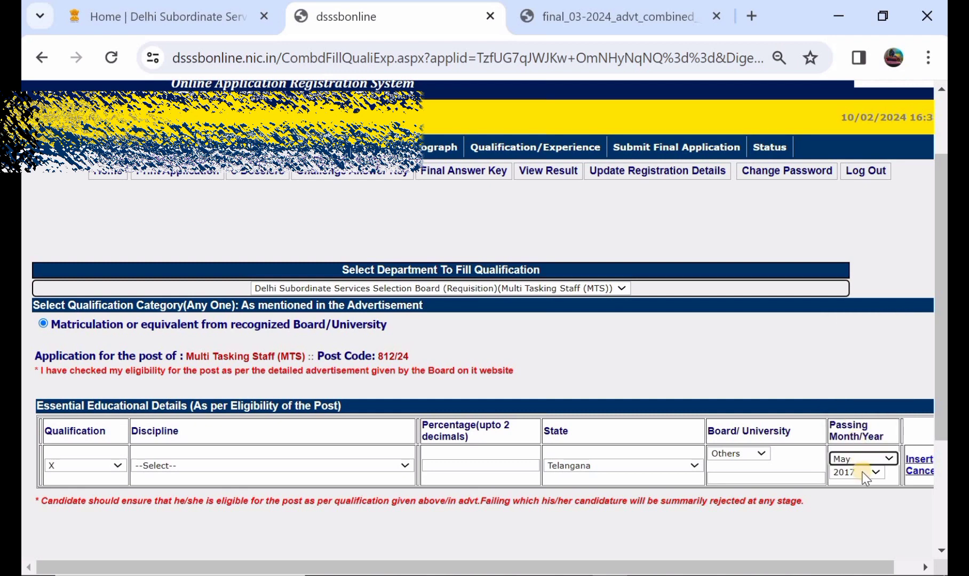
pyautogui.click(913, 464)
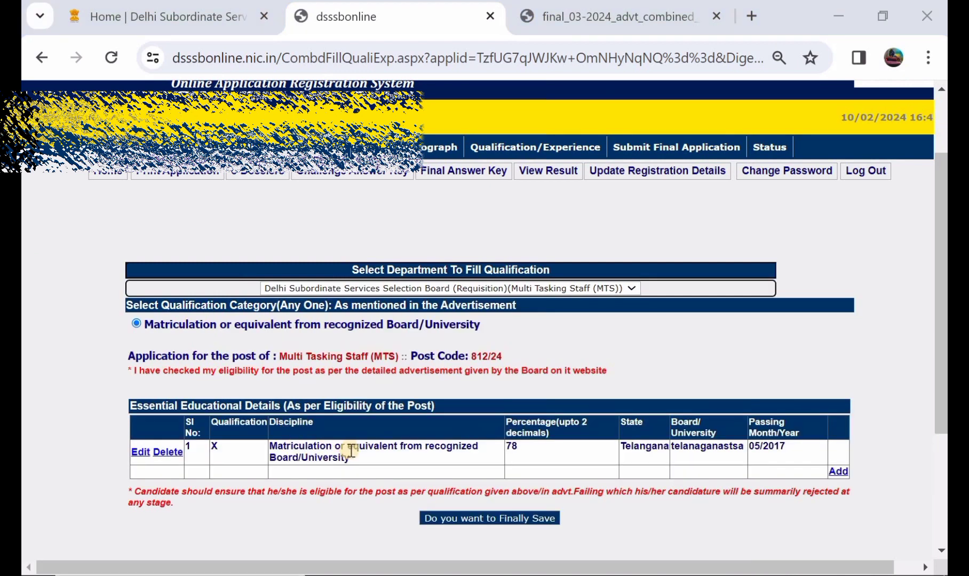
pyautogui.click(479, 517)
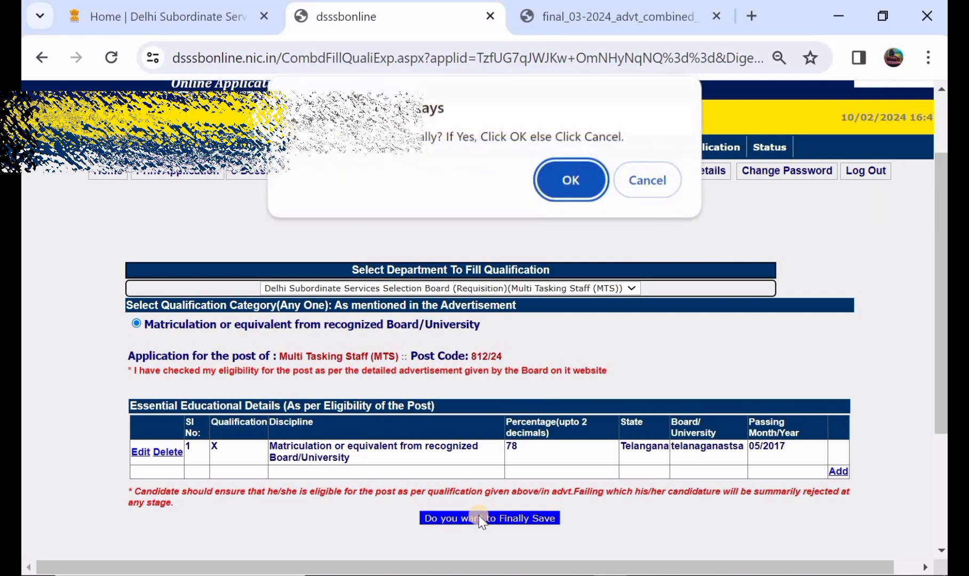
pyautogui.click(560, 181)
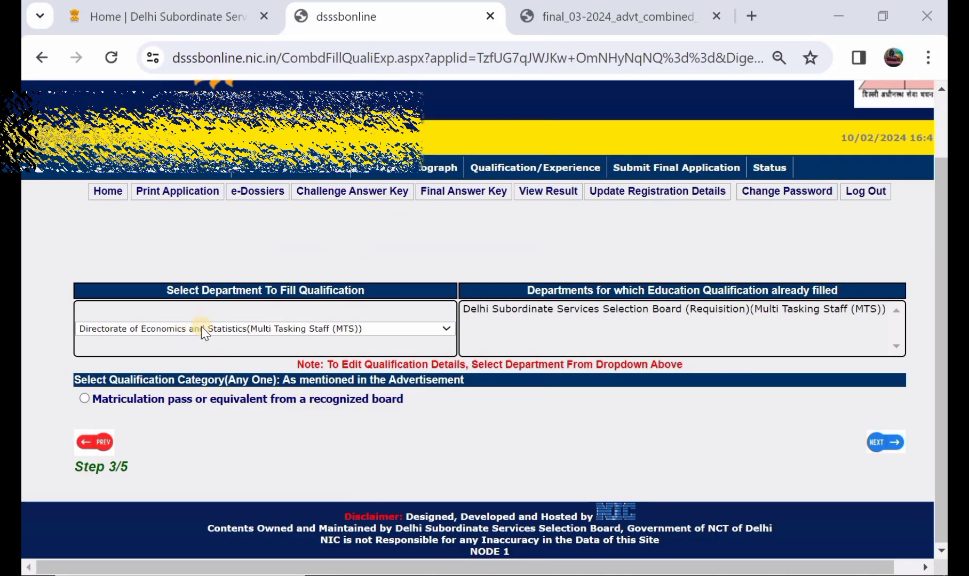
# For Directorate of Economics and Statistics, choose Matriculation pass or equivalent from a recognized board as category and discipline, with qualification X and percentage 78.
pyautogui.click(219, 328)
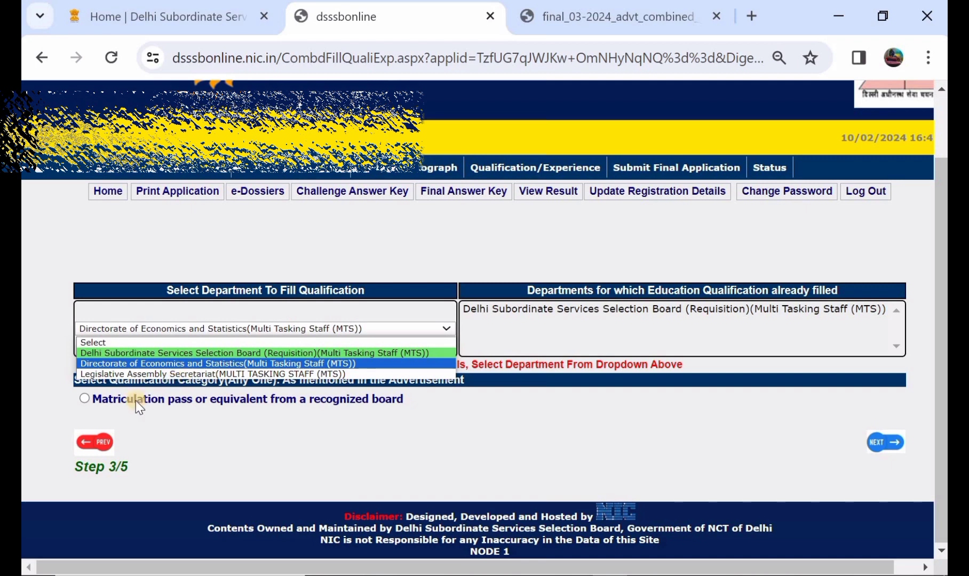
pyautogui.click(88, 398)
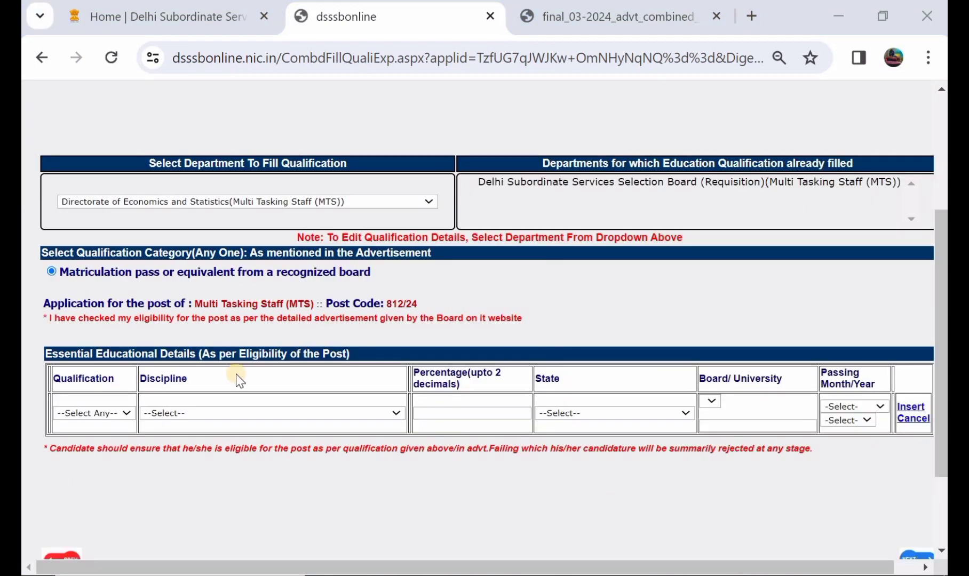
pyautogui.click(117, 414)
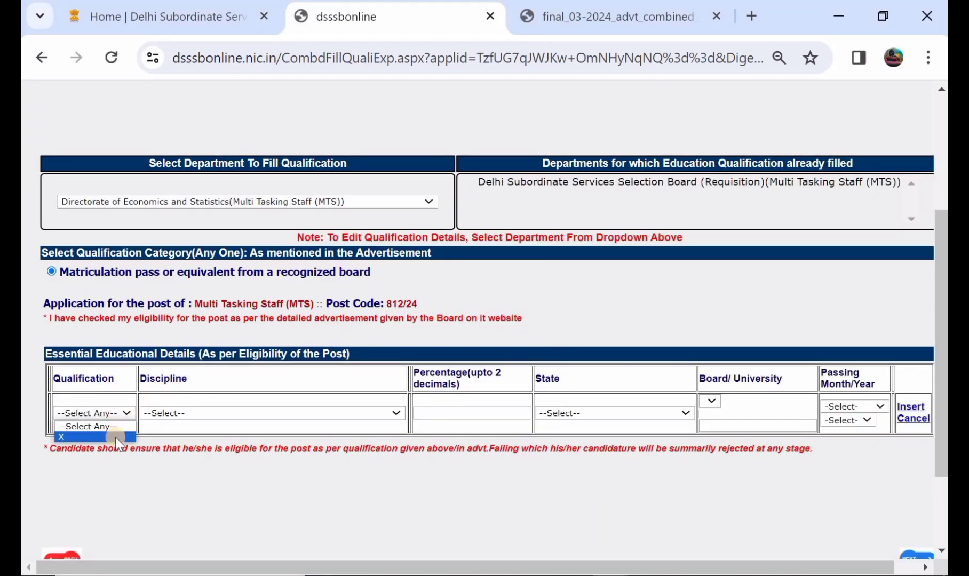
pyautogui.click(106, 437)
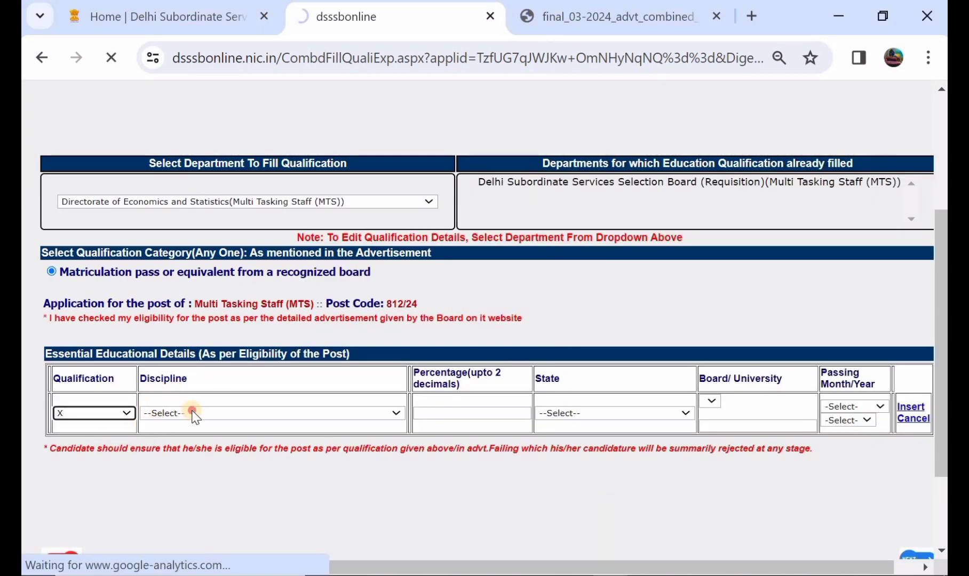
pyautogui.click(195, 416)
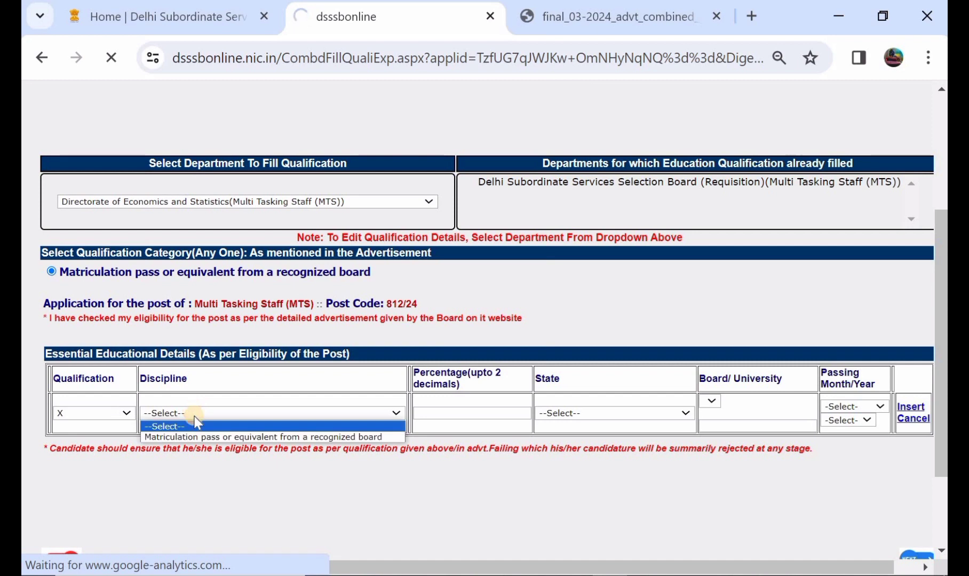
pyautogui.click(212, 437)
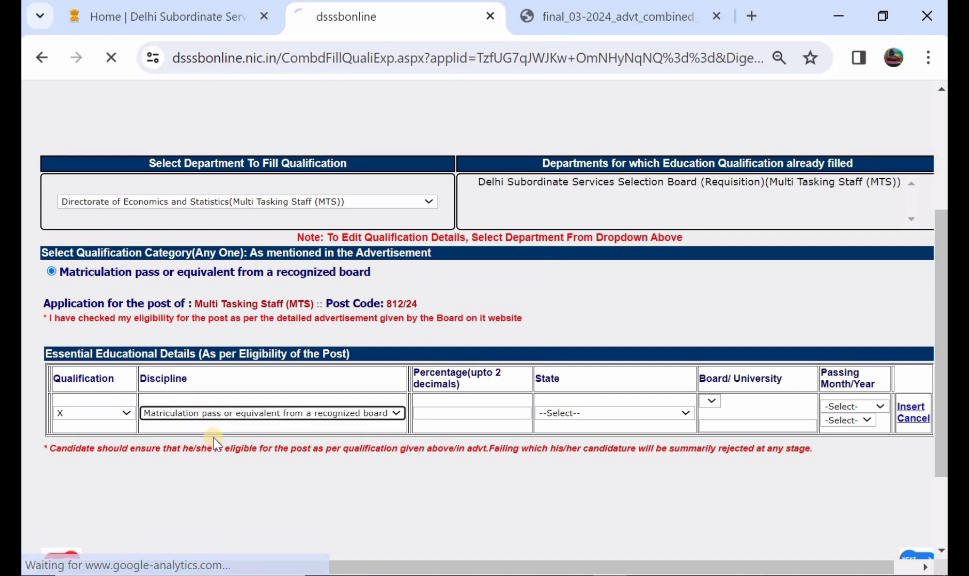
pyautogui.click(469, 411)
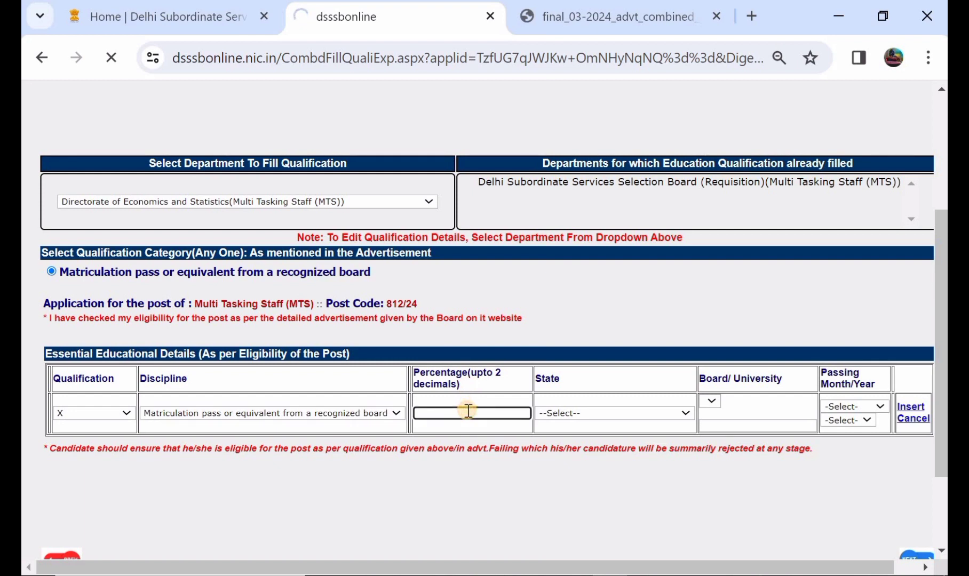
pyautogui.write('78')
# Set the state to Telangana in the educational record for Directorate of Economics and Statistics.
pyautogui.click(562, 412)
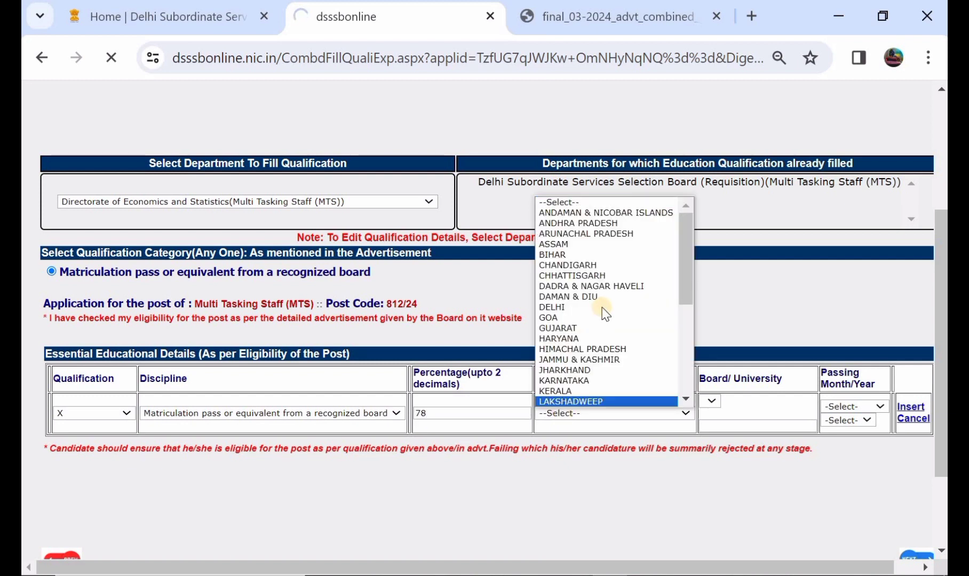
pyautogui.scroll(-3, 603, 312)
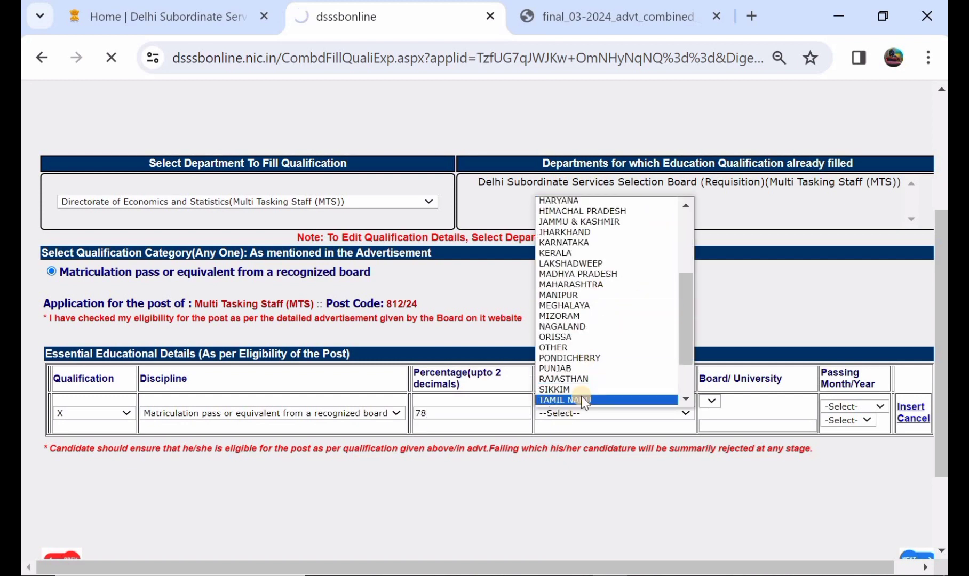
pyautogui.scroll(-1, 582, 396)
pyautogui.click(573, 382)
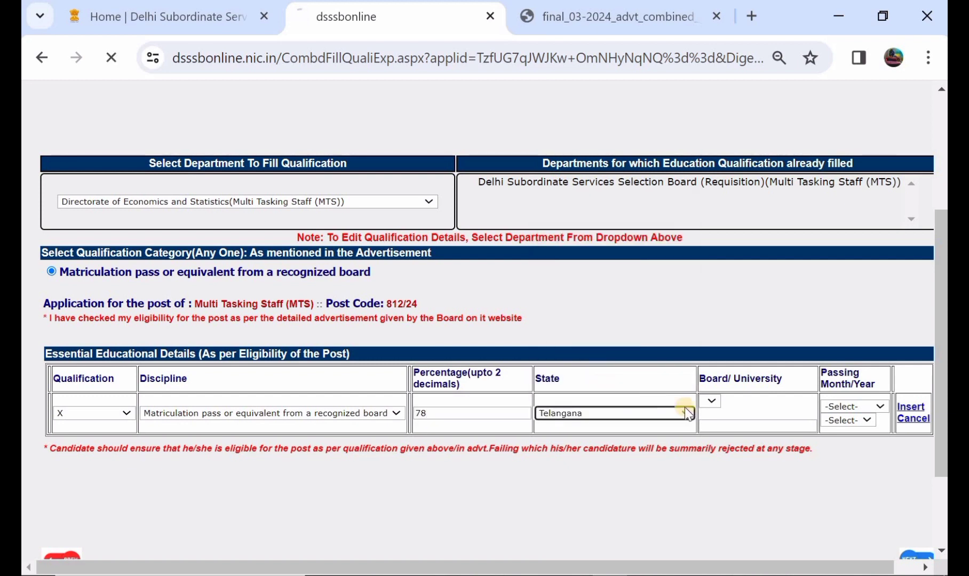
pyautogui.click(715, 402)
pyautogui.click(717, 400)
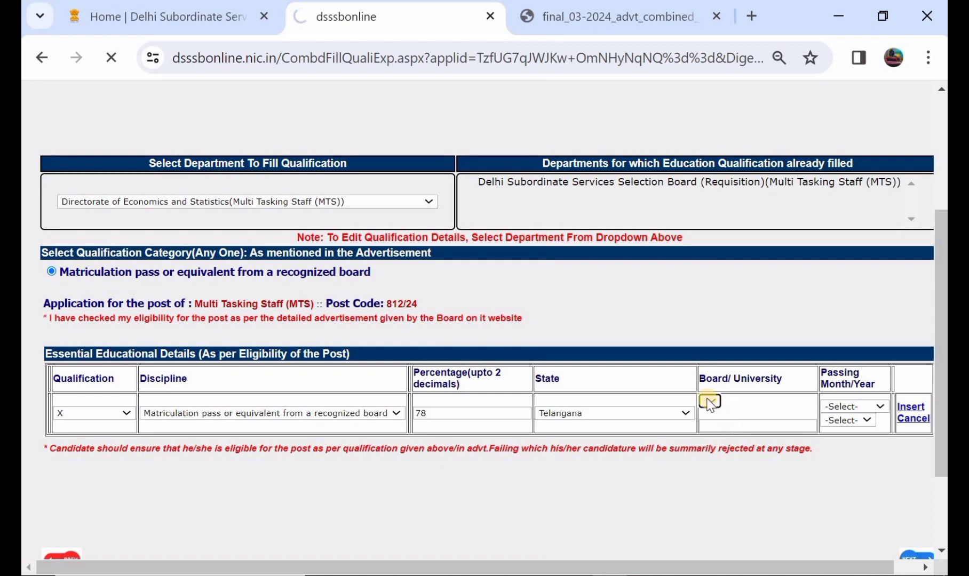
pyautogui.click(708, 400)
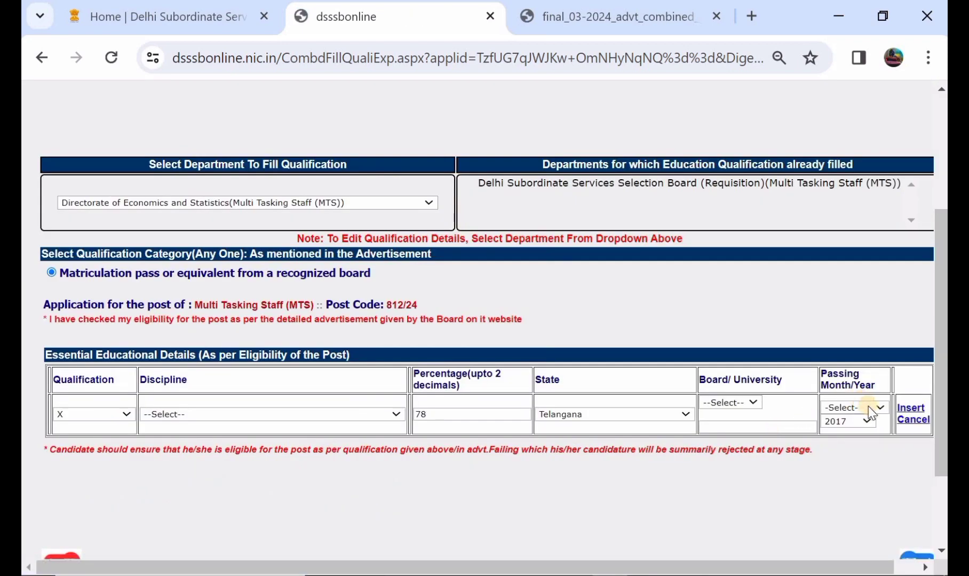
# Set the passing month to May and the board/university to Others, entering the board name as telaqnagan state.
pyautogui.click(868, 405)
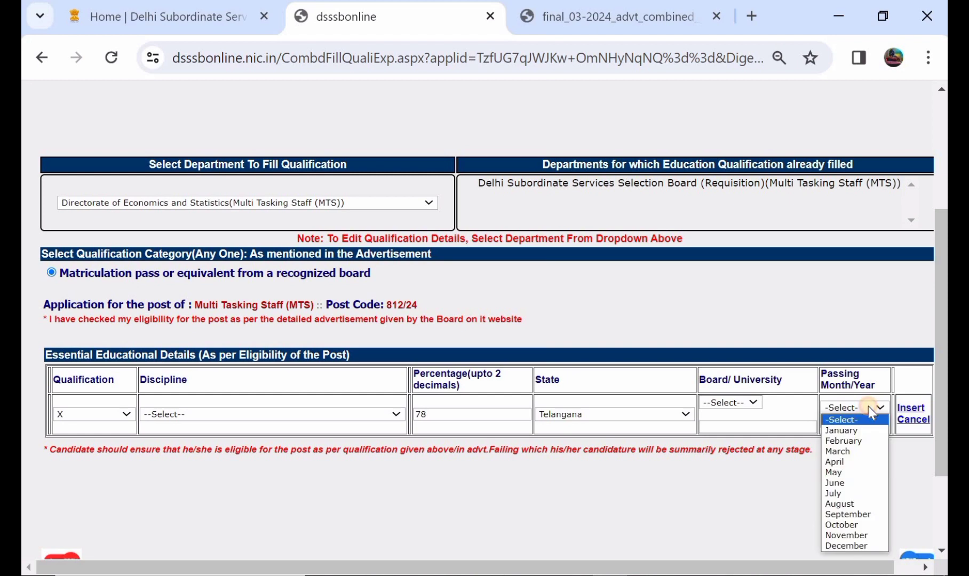
pyautogui.click(853, 472)
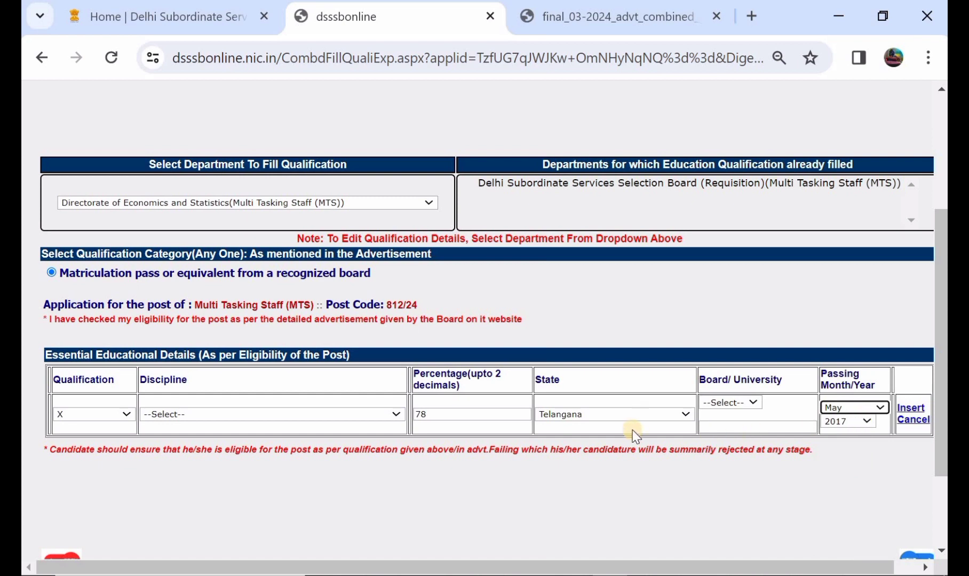
pyautogui.click(731, 404)
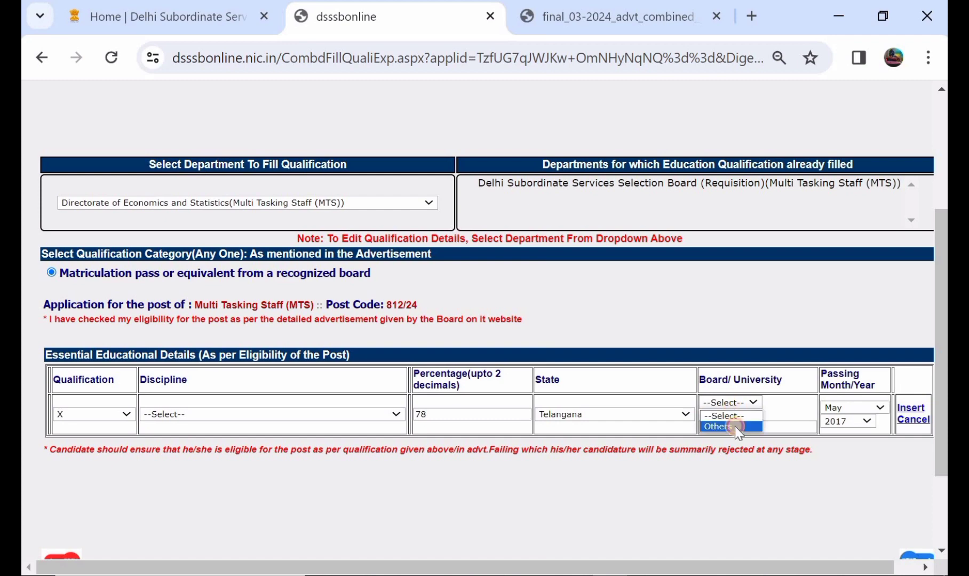
pyautogui.click(735, 427)
pyautogui.click(736, 427)
pyautogui.write('telan')
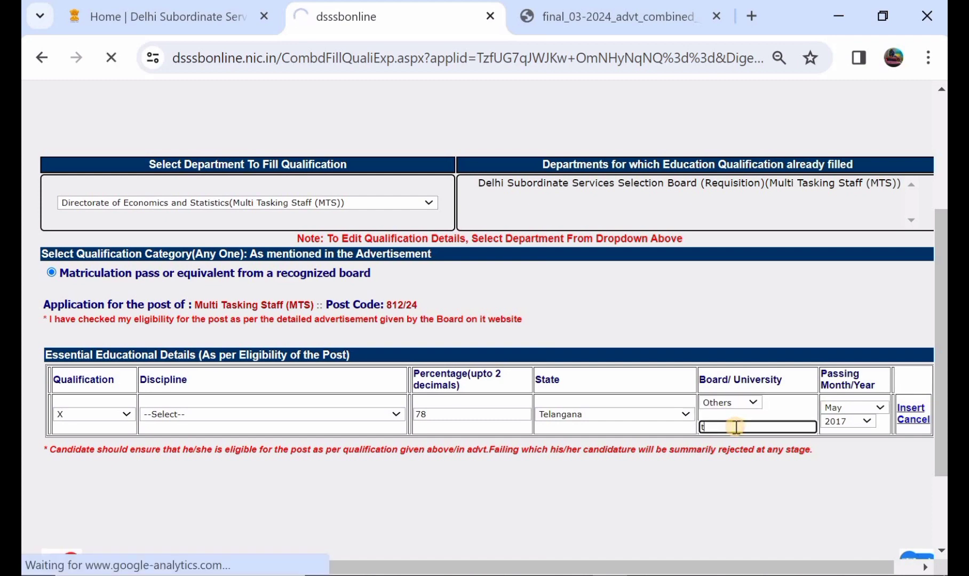
pyautogui.write('gan state')
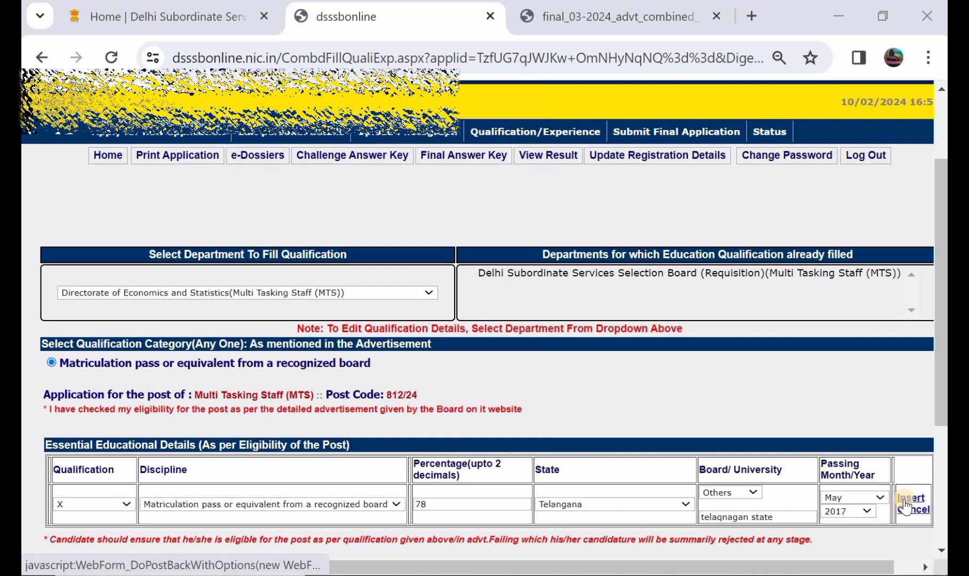
# Insert the matriculation record for Directorate of Economics and Statistics and finally save the qualification, confirming the prompt.
pyautogui.click(906, 501)
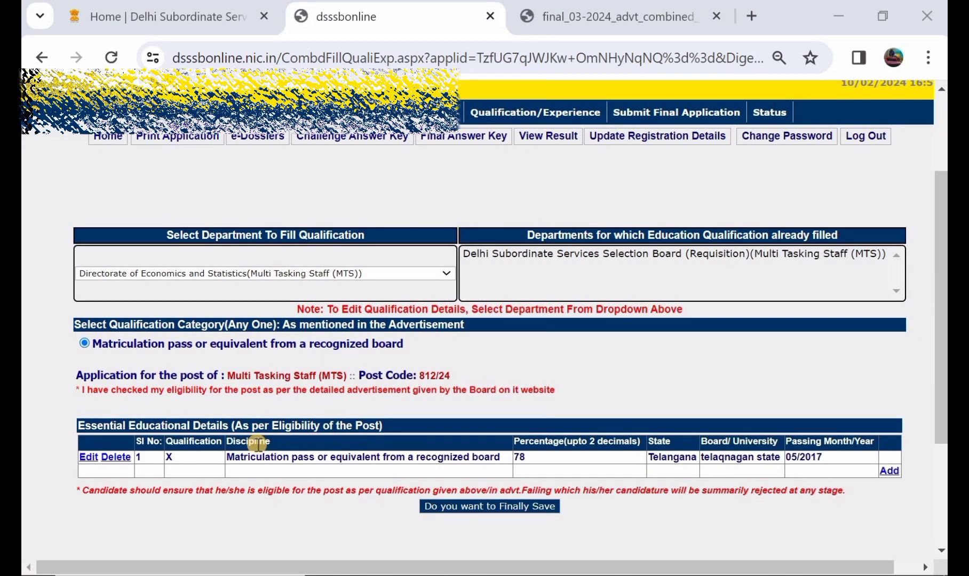
pyautogui.click(497, 508)
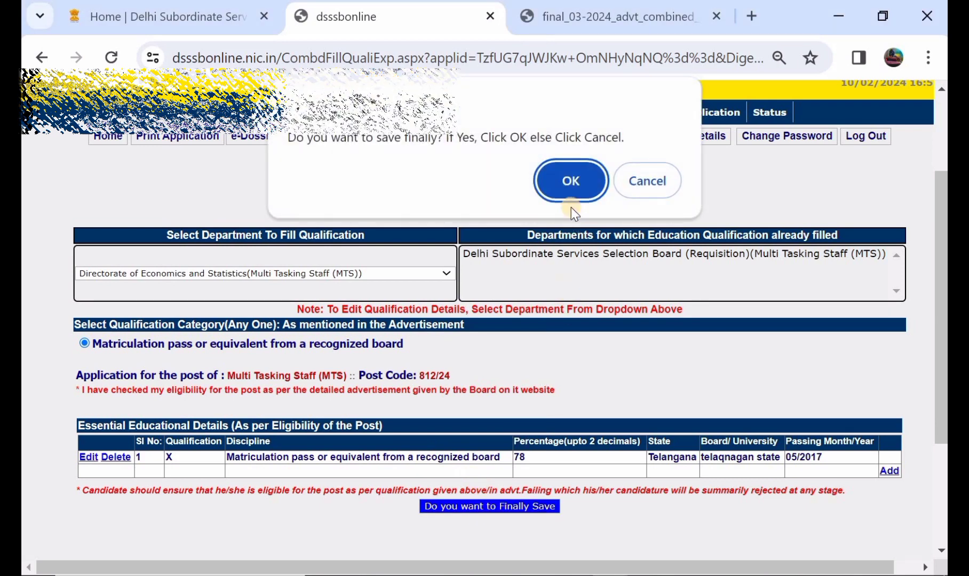
pyautogui.click(570, 181)
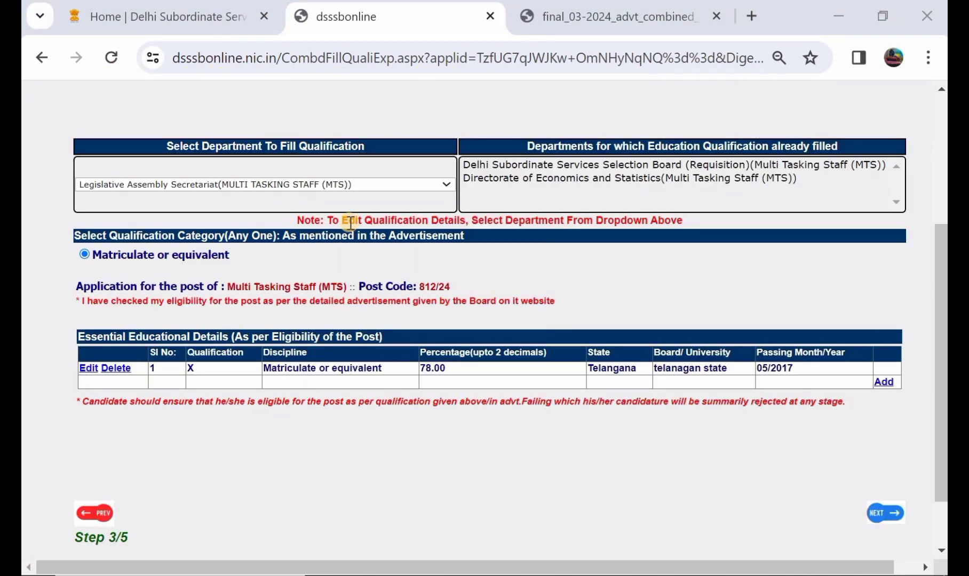
# Check the department list, continue to the application preview, and review the personal details, educational qualifications and declaration text.
pyautogui.click(297, 185)
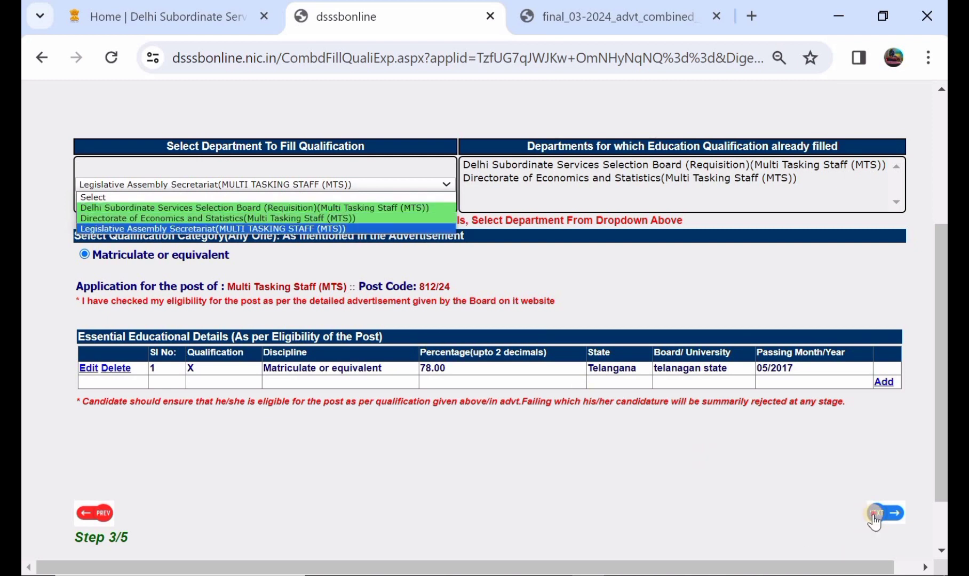
pyautogui.click(872, 516)
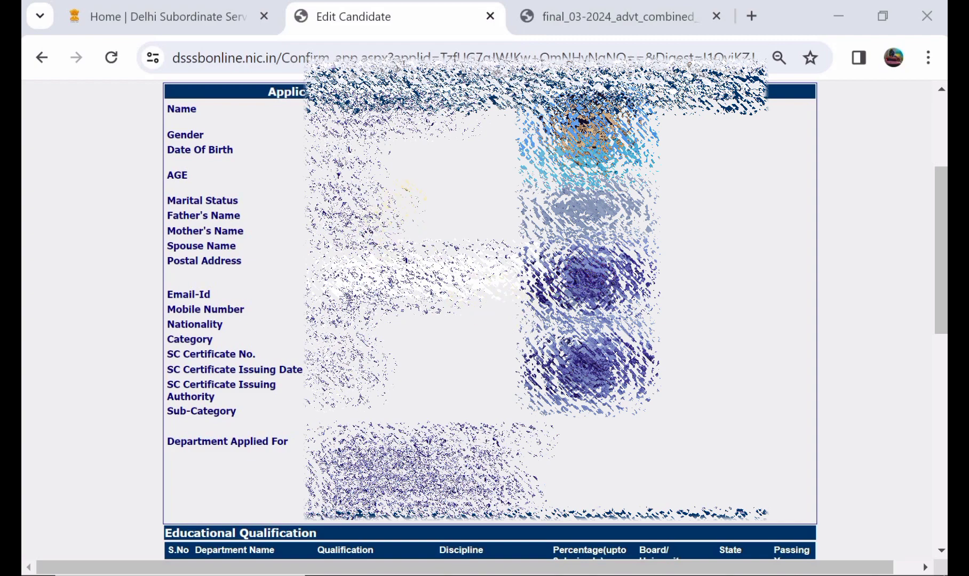
pyautogui.scroll(-2, 489, 321)
pyautogui.scroll(-1, 396, 202)
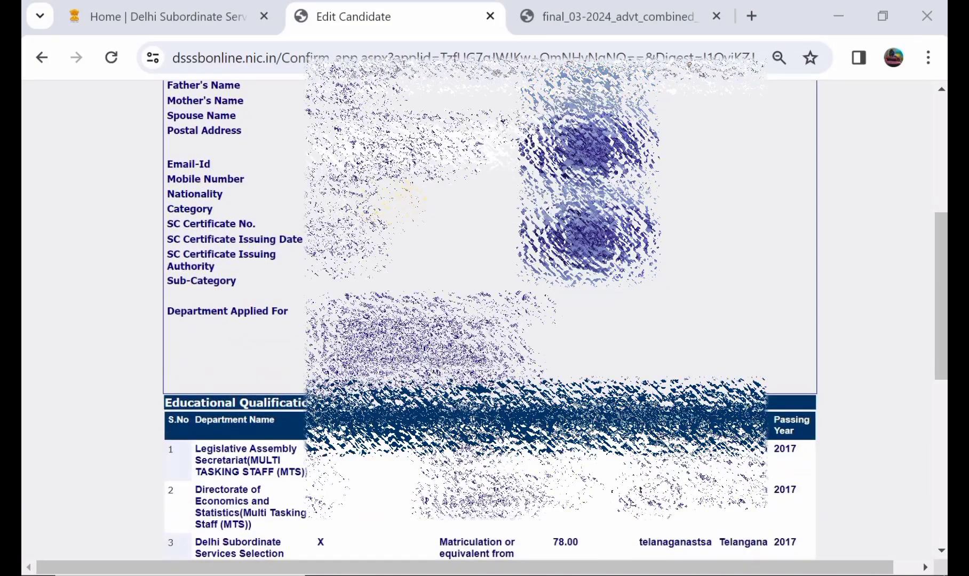
pyautogui.scroll(-3, 396, 202)
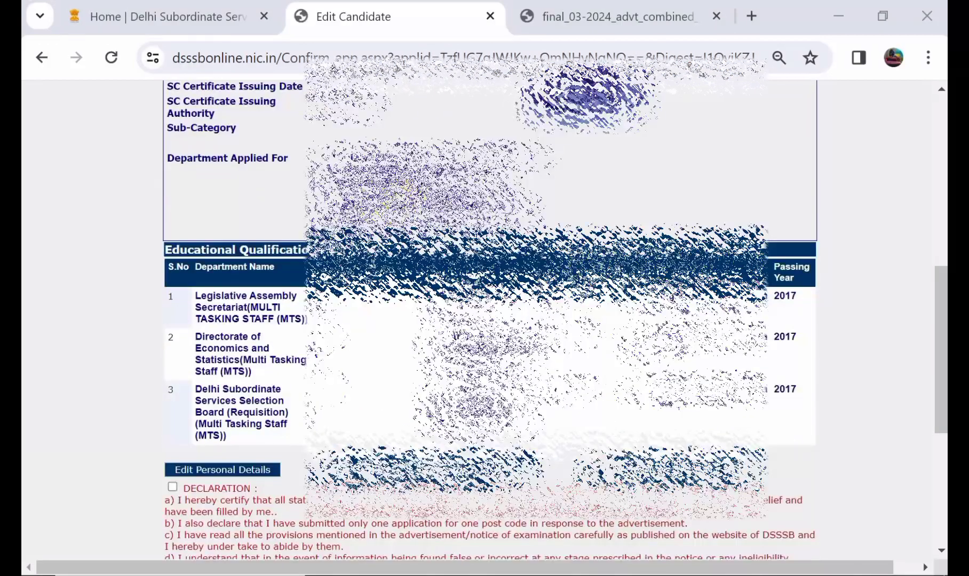
pyautogui.scroll(-2, 240, 378)
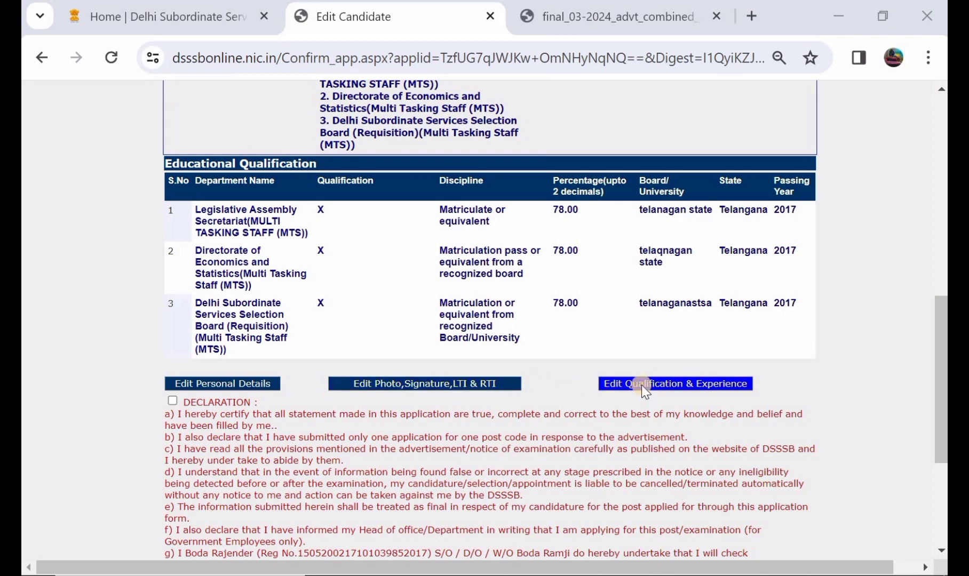
pyautogui.scroll(-1, 442, 371)
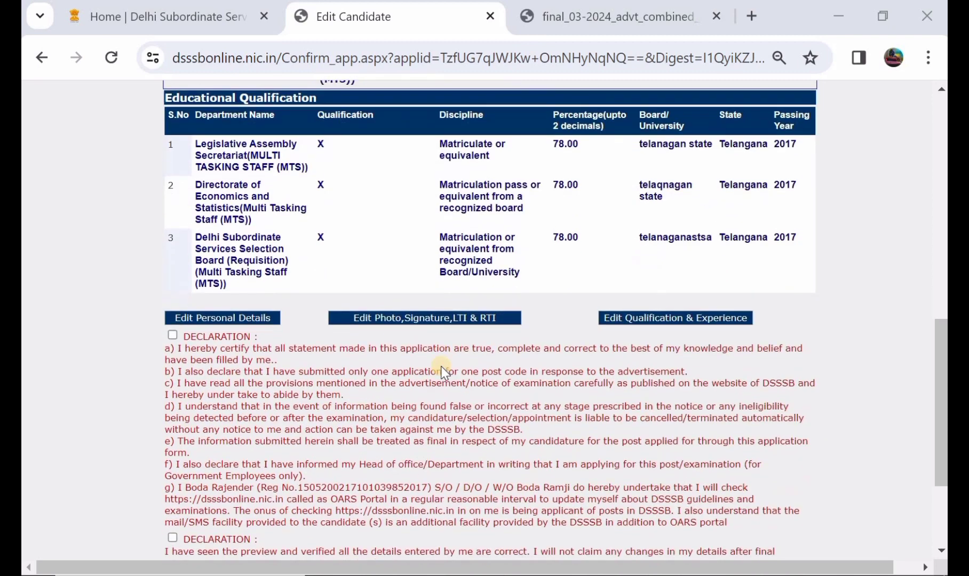
pyautogui.scroll(2, 442, 370)
pyautogui.scroll(-1, 441, 371)
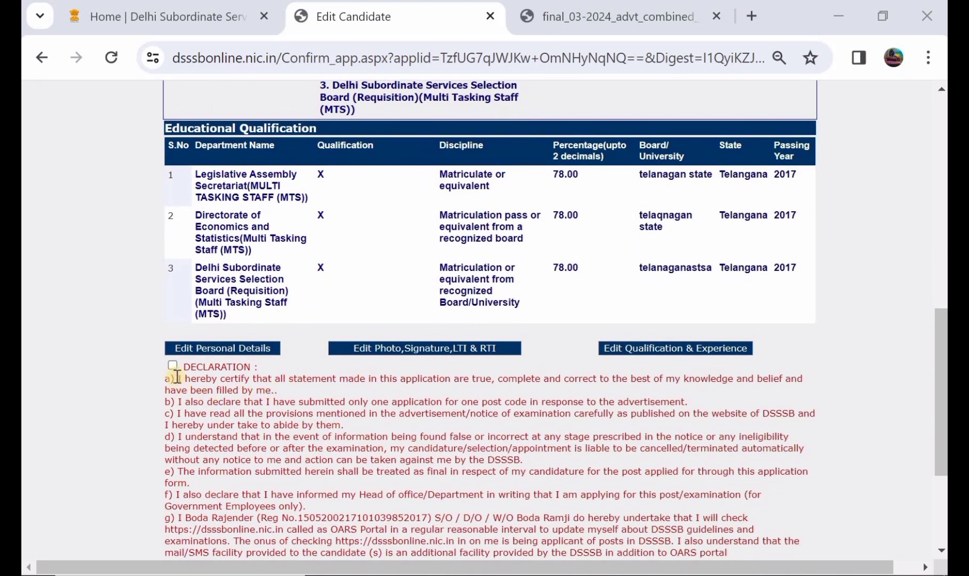
# Accept both declarations and submit the final application.
pyautogui.click(172, 367)
pyautogui.scroll(-1, 213, 384)
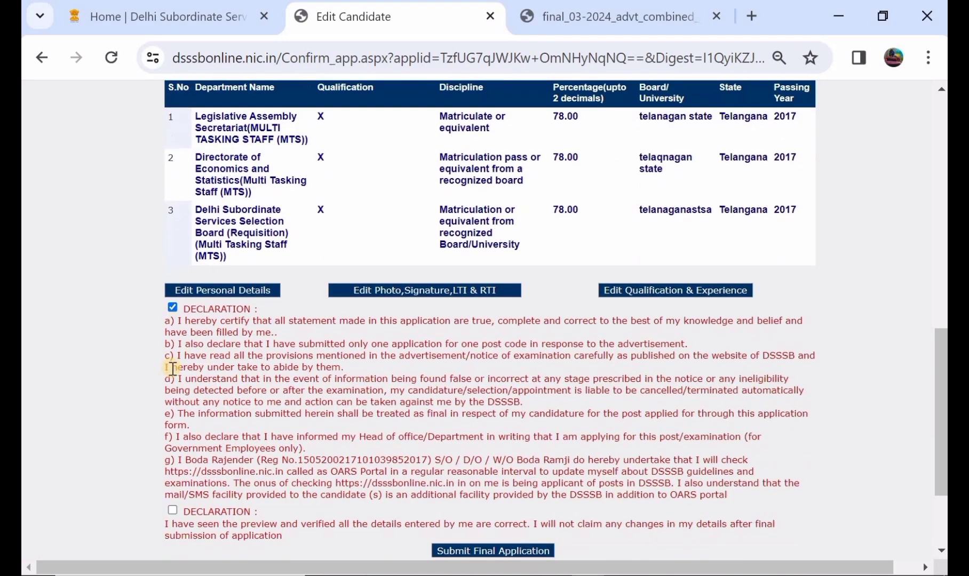
pyautogui.scroll(-1, 249, 395)
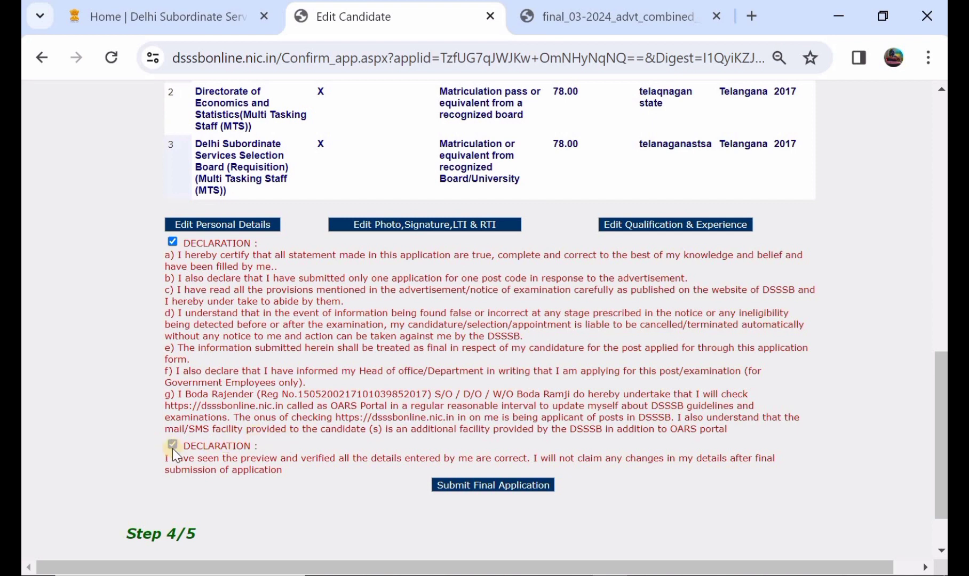
pyautogui.click(461, 486)
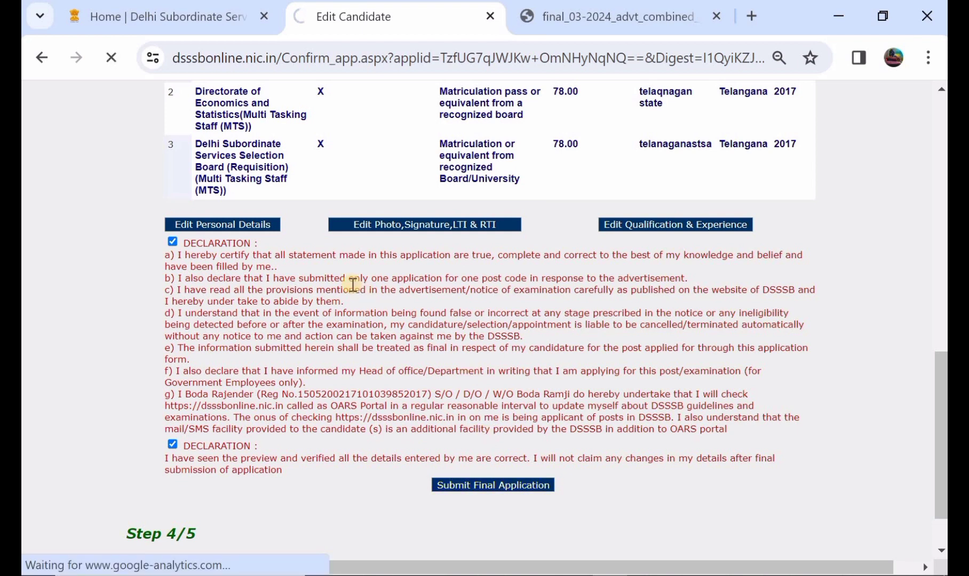
pyautogui.scroll(4, 352, 284)
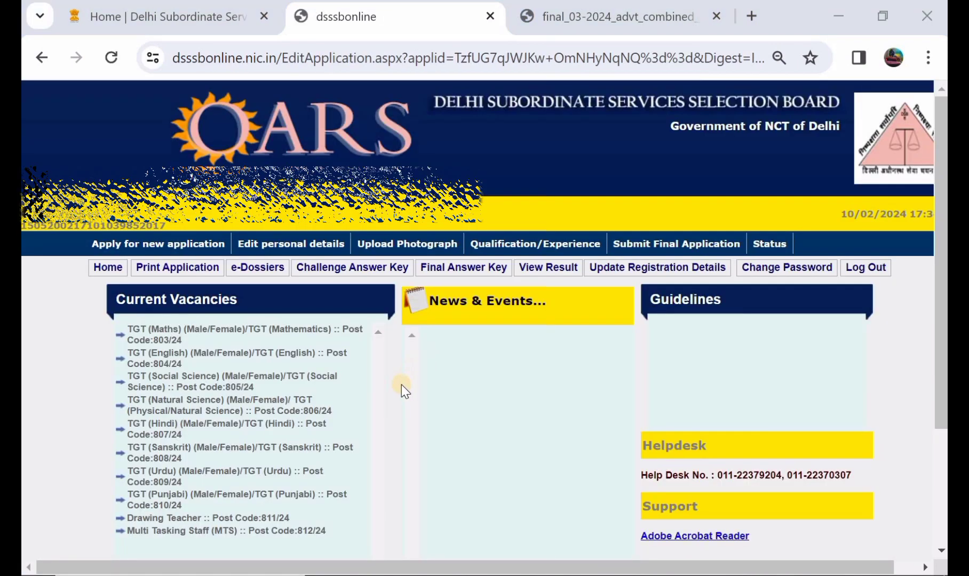
# Open the printable application for the applied post Multi Tasking Staff (MTS), post code 812/24.
pyautogui.click(171, 264)
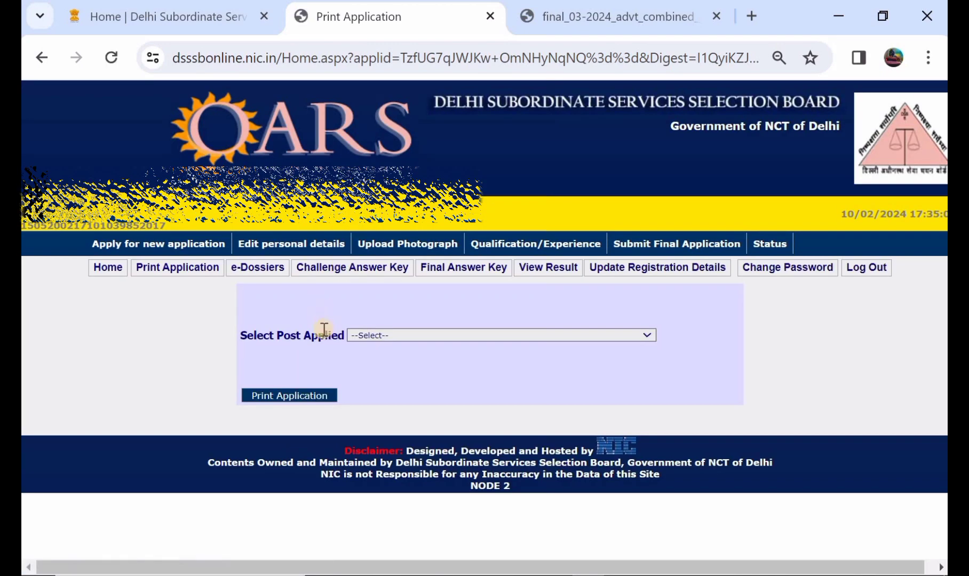
pyautogui.click(384, 334)
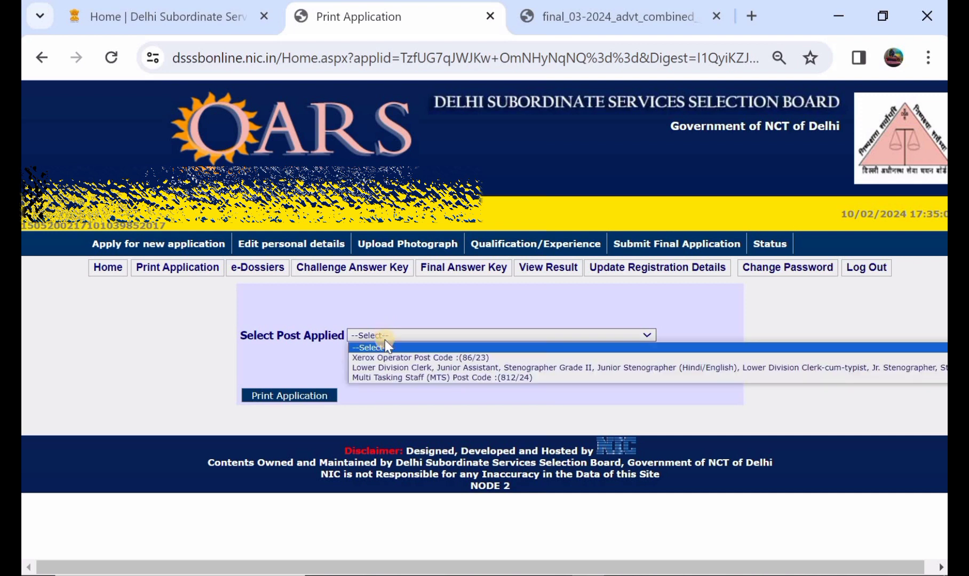
pyautogui.click(403, 377)
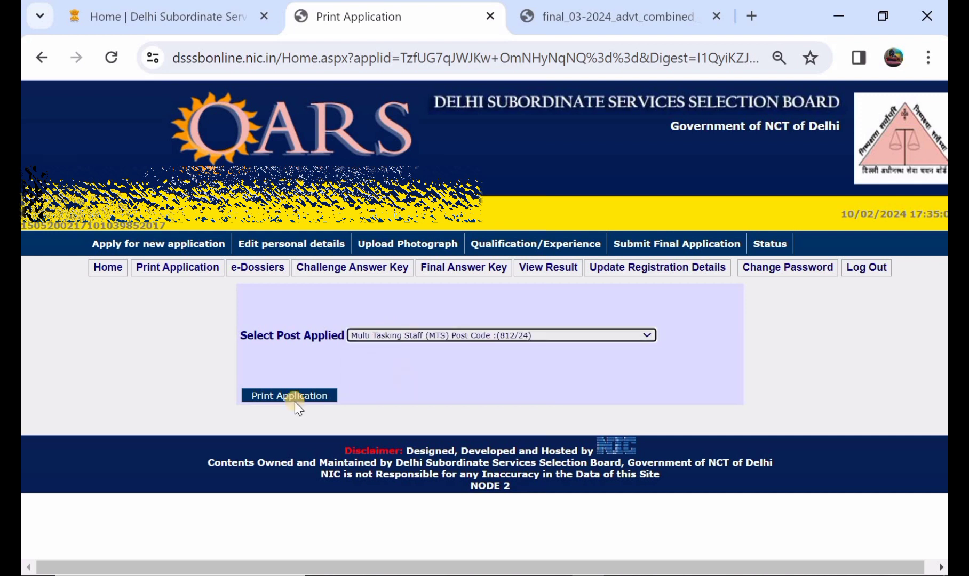
pyautogui.click(266, 399)
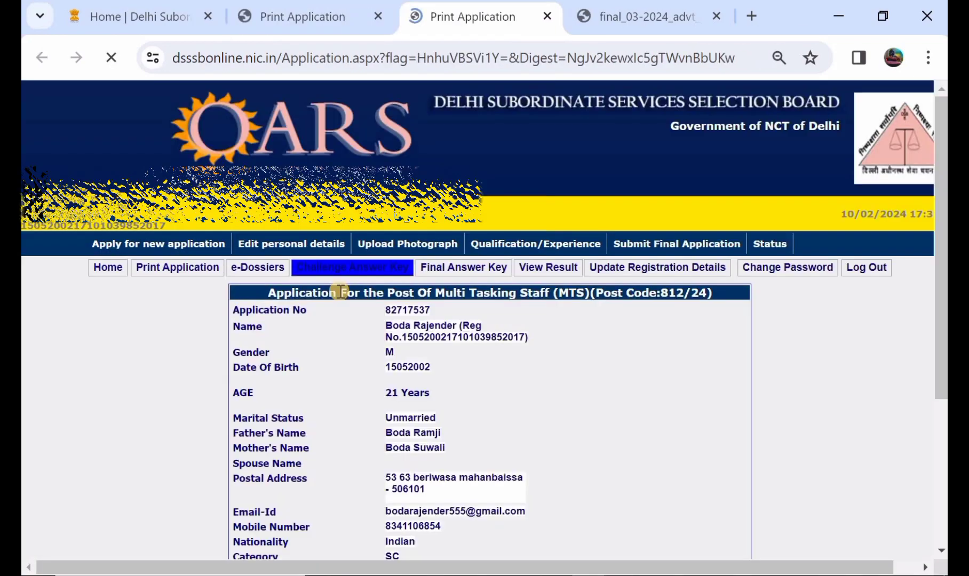
# Print the submitted Multi Tasking Staff (MTS) application page.
pyautogui.scroll(-2, 335, 289)
pyautogui.scroll(-10, 223, 372)
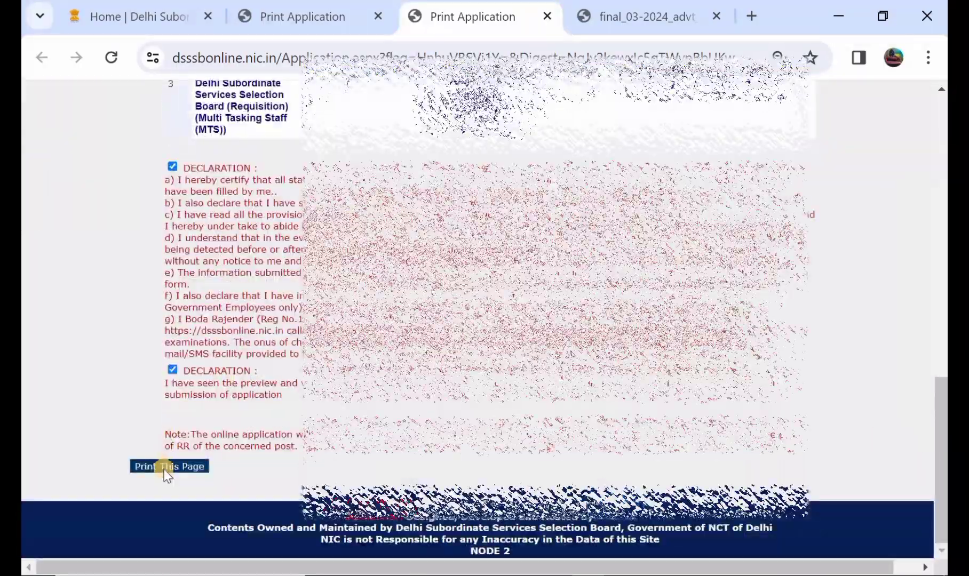
pyautogui.click(163, 469)
pyautogui.click(256, 397)
# Examine the submitted application's personal details, photo and signature images, fee status, departments applied for and educational qualifications.
pyautogui.scroll(5, 256, 397)
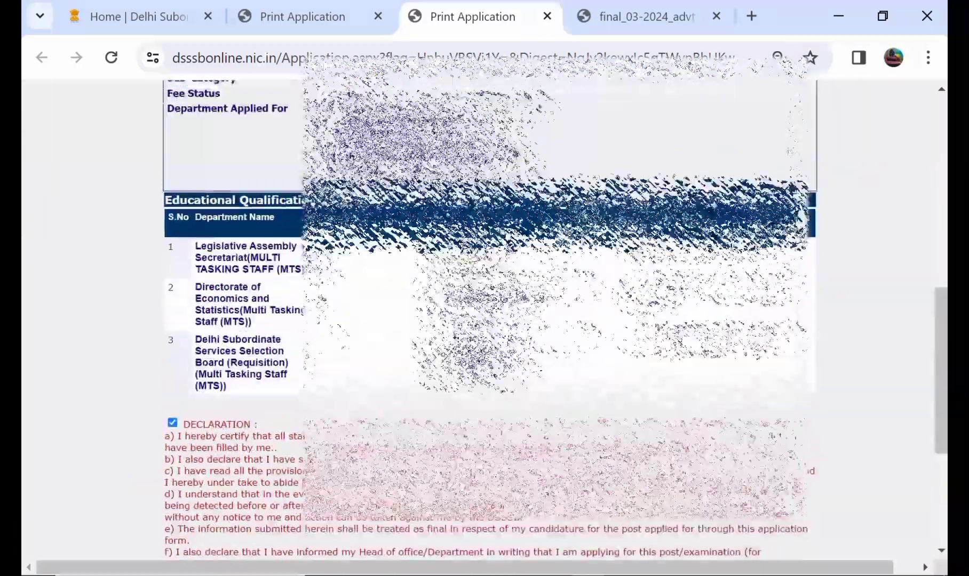
pyautogui.scroll(7, 256, 397)
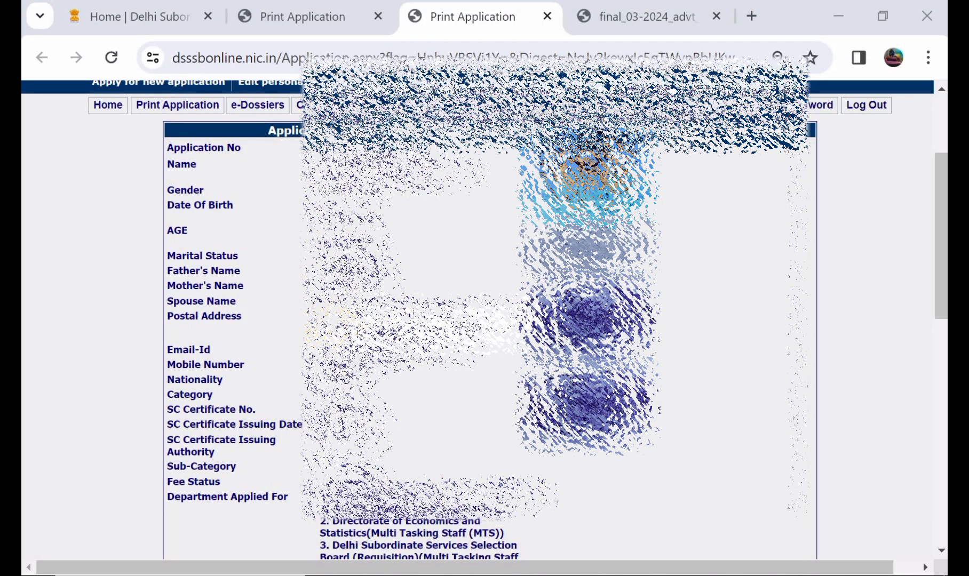
pyautogui.scroll(-2, 485, 320)
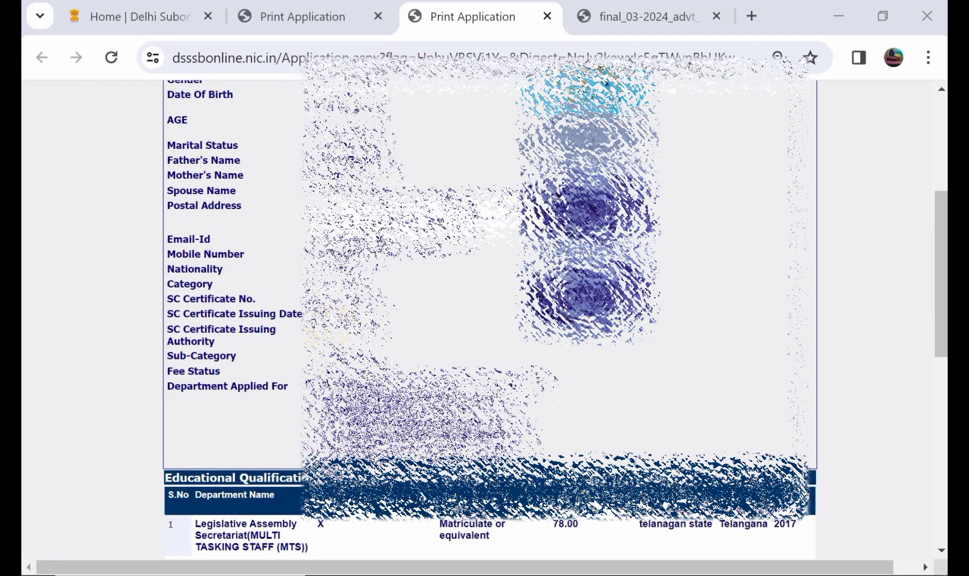
pyautogui.scroll(1, 484, 320)
pyautogui.scroll(1, 484, 320)
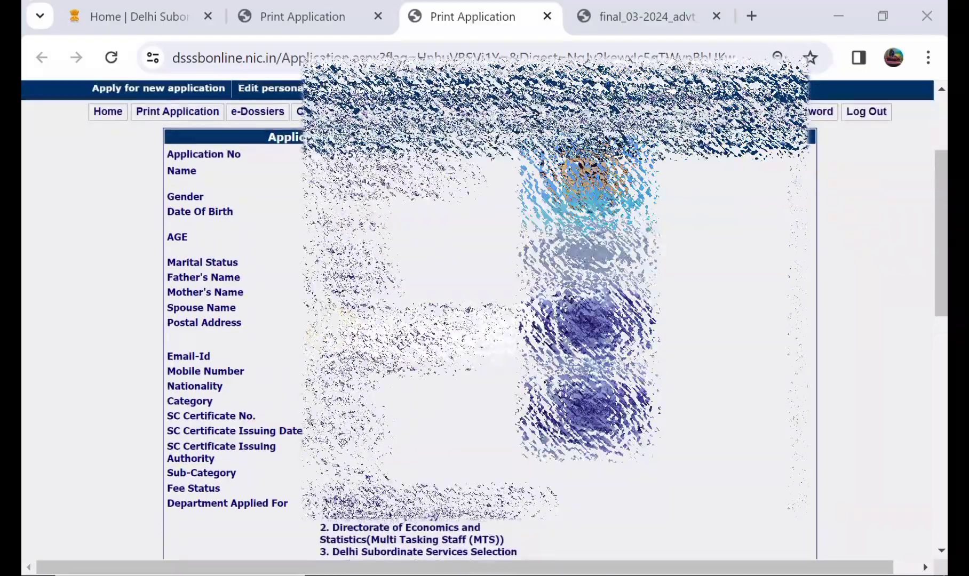
pyautogui.scroll(-4, 484, 320)
pyautogui.scroll(2, 484, 320)
pyautogui.hscroll(1, 485, 320)
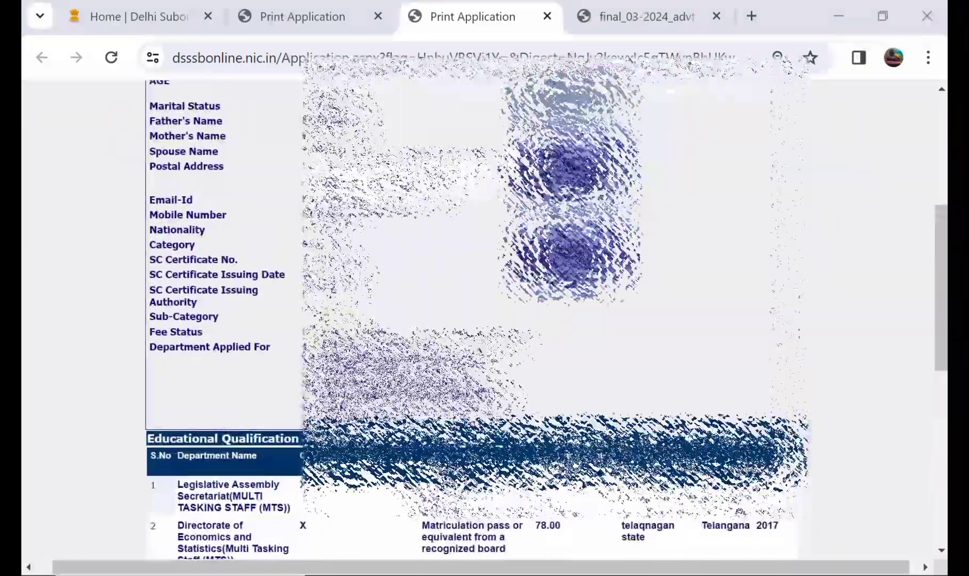
pyautogui.scroll(1, 484, 320)
pyautogui.scroll(1, 484, 320)
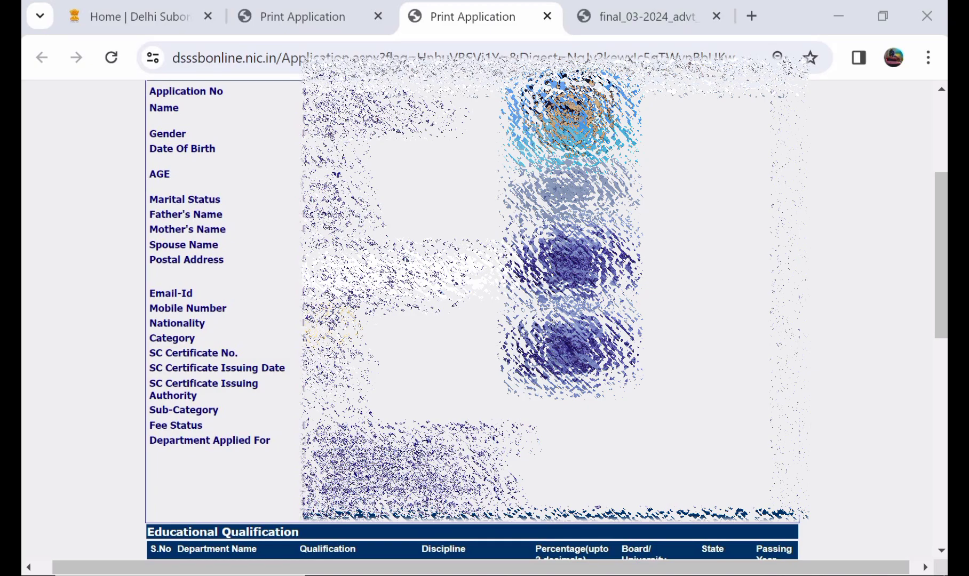
pyautogui.scroll(1, 484, 320)
pyautogui.scroll(-5, 485, 320)
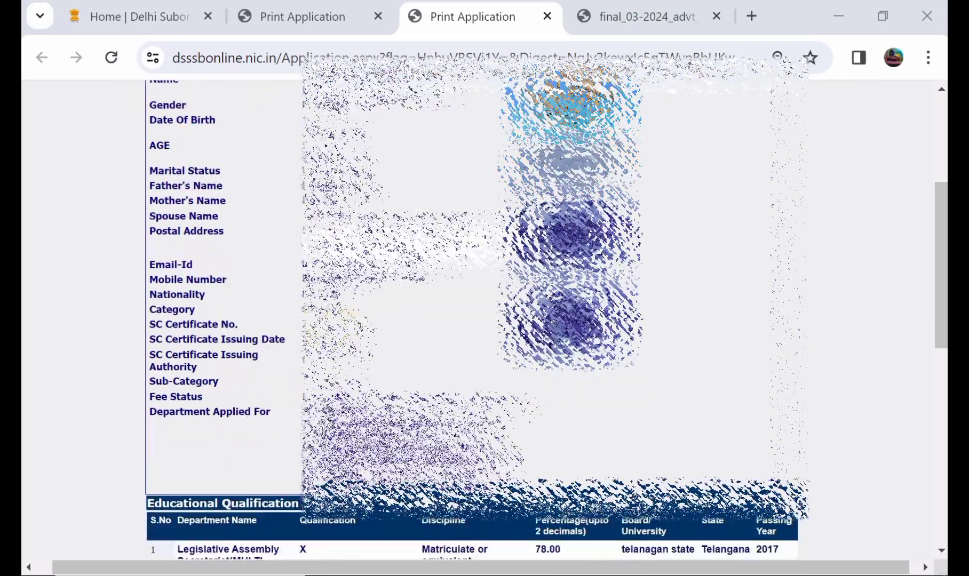
pyautogui.hscroll(-1, 484, 320)
pyautogui.scroll(8, 484, 320)
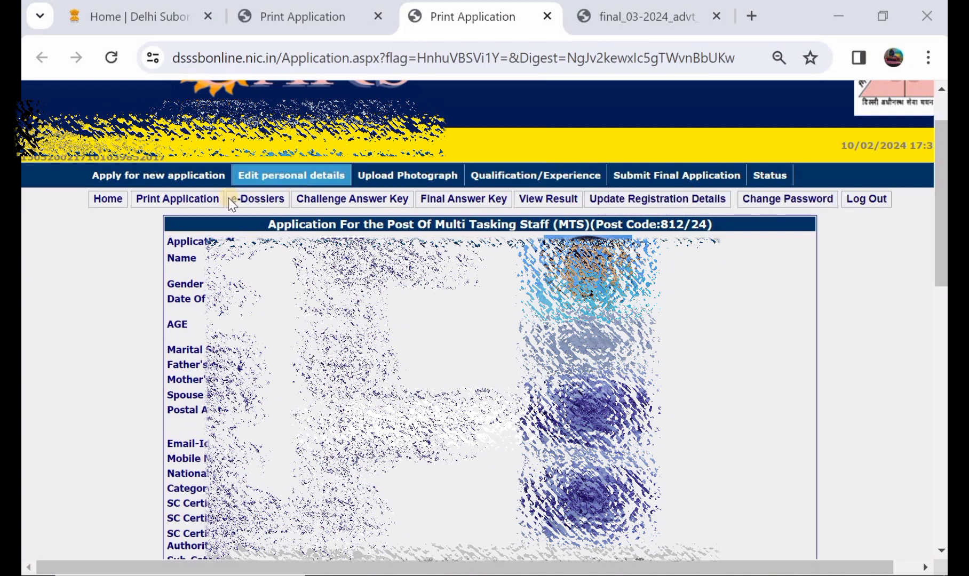
pyautogui.scroll(-5, 484, 320)
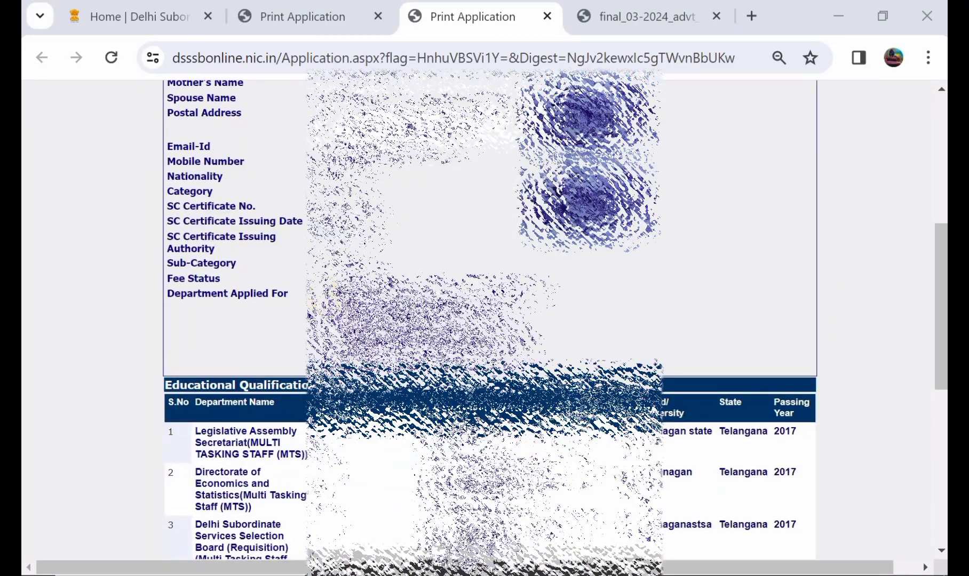
pyautogui.scroll(2, 484, 320)
pyautogui.hscroll(1, 485, 320)
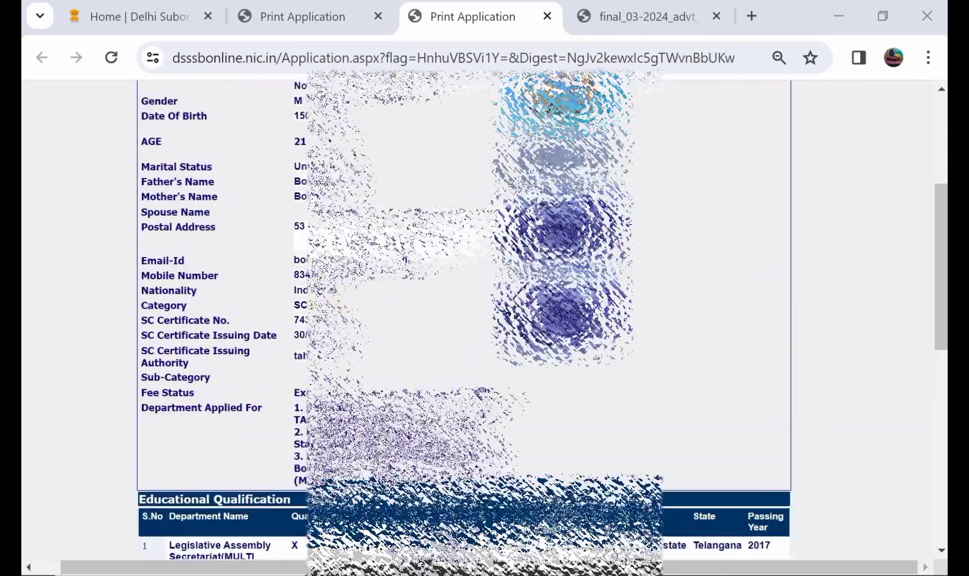
pyautogui.scroll(-3, 485, 320)
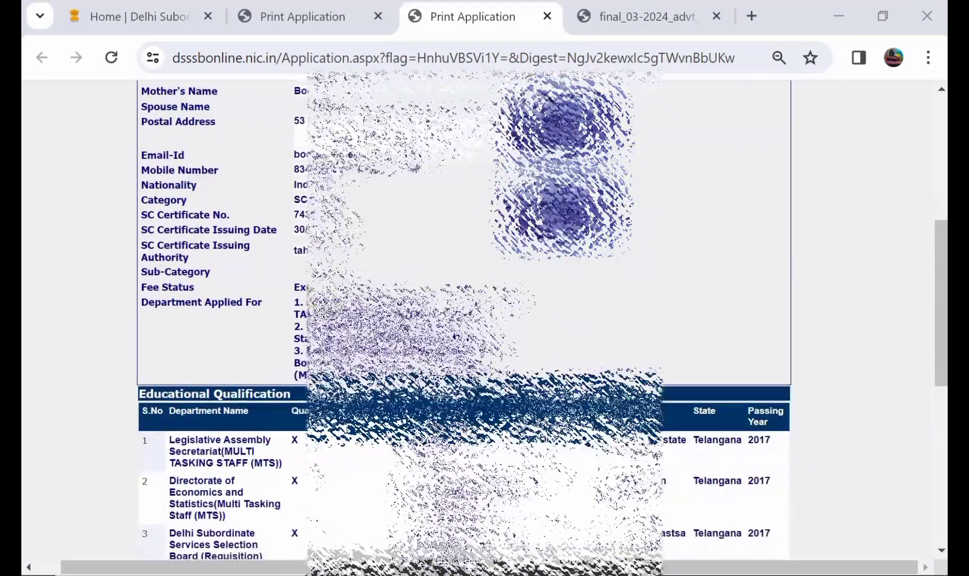
pyautogui.scroll(-1, 485, 320)
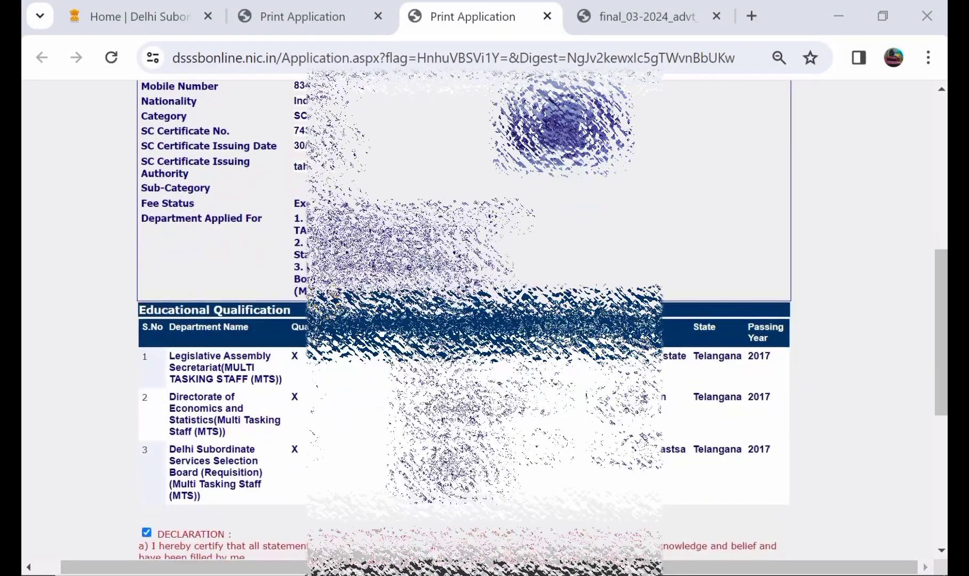